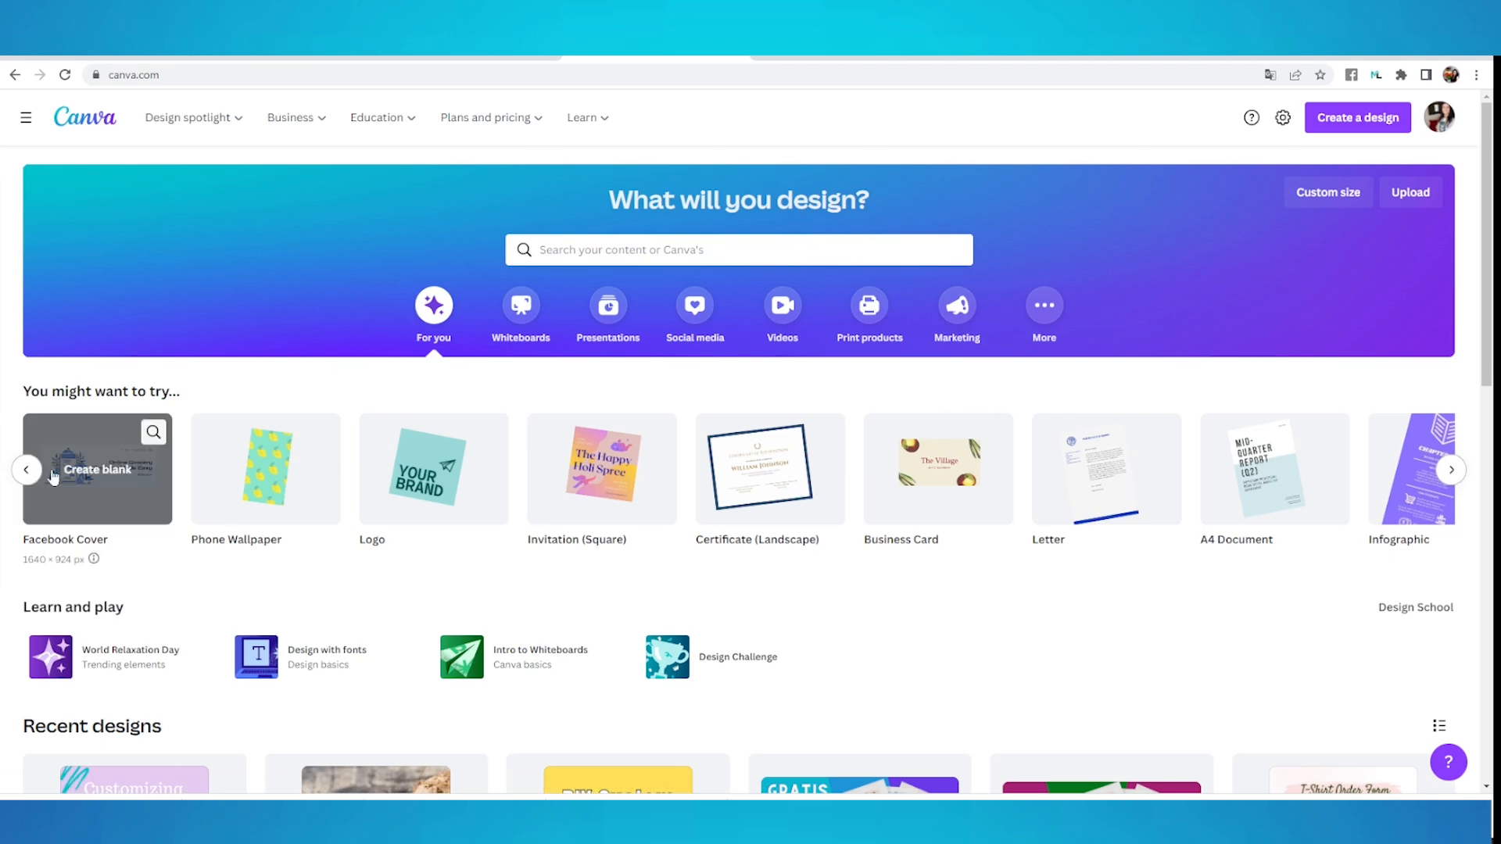
{"action": "left_click", "coordinate": [26, 470]}
{"action": "left_click", "coordinate": [1452, 470]}
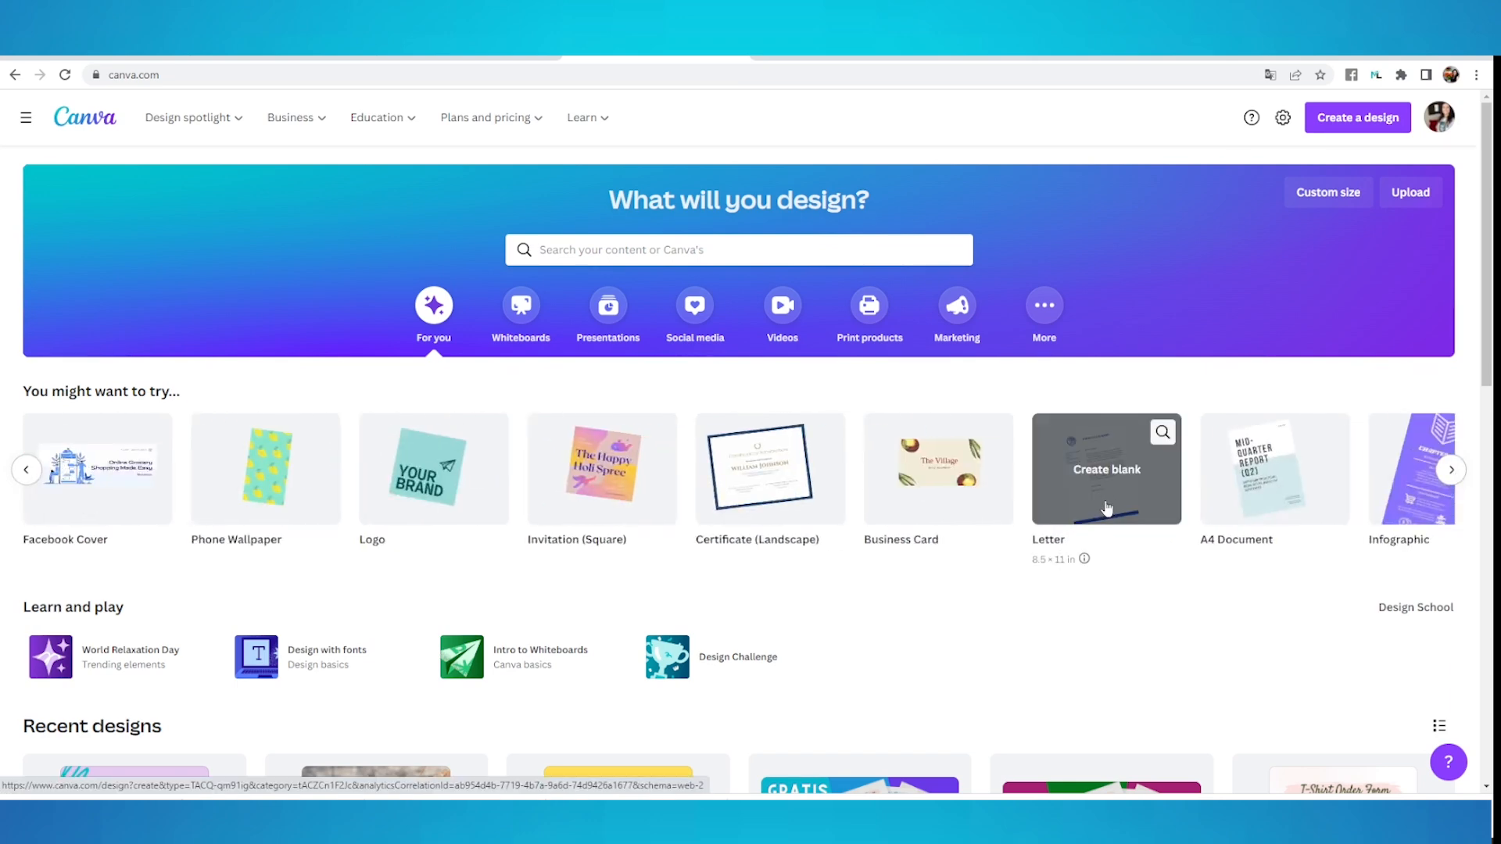
{"action": "mouse_move", "coordinate": [1252, 528]}
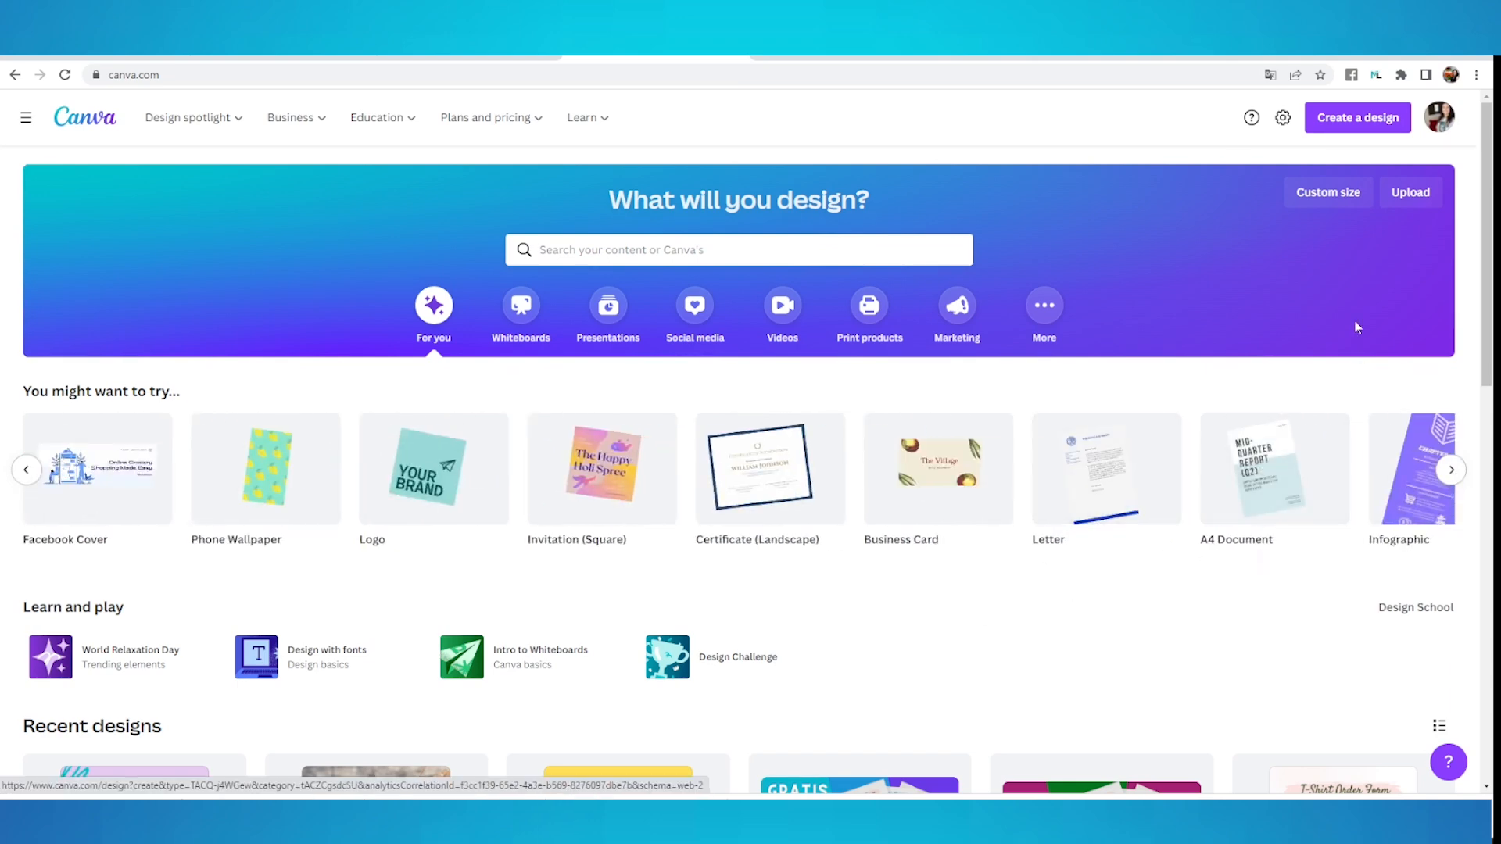
Create a new custom-size design 8.5 in wide and 11 in high
{"action": "left_click", "coordinate": [1334, 202]}
{"action": "left_click", "coordinate": [1301, 263]}
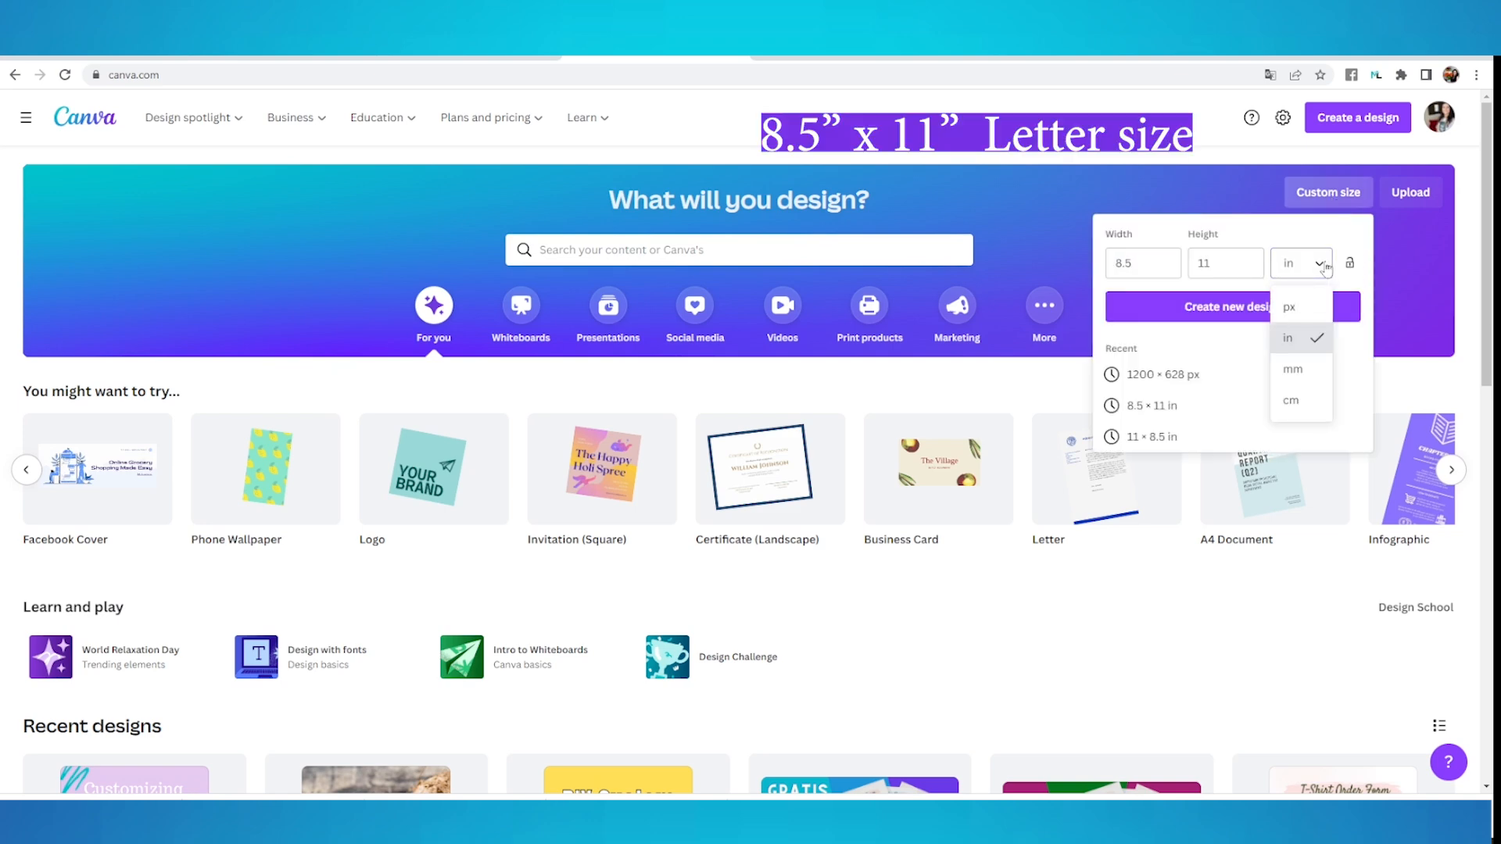
{"action": "left_click", "coordinate": [1317, 350]}
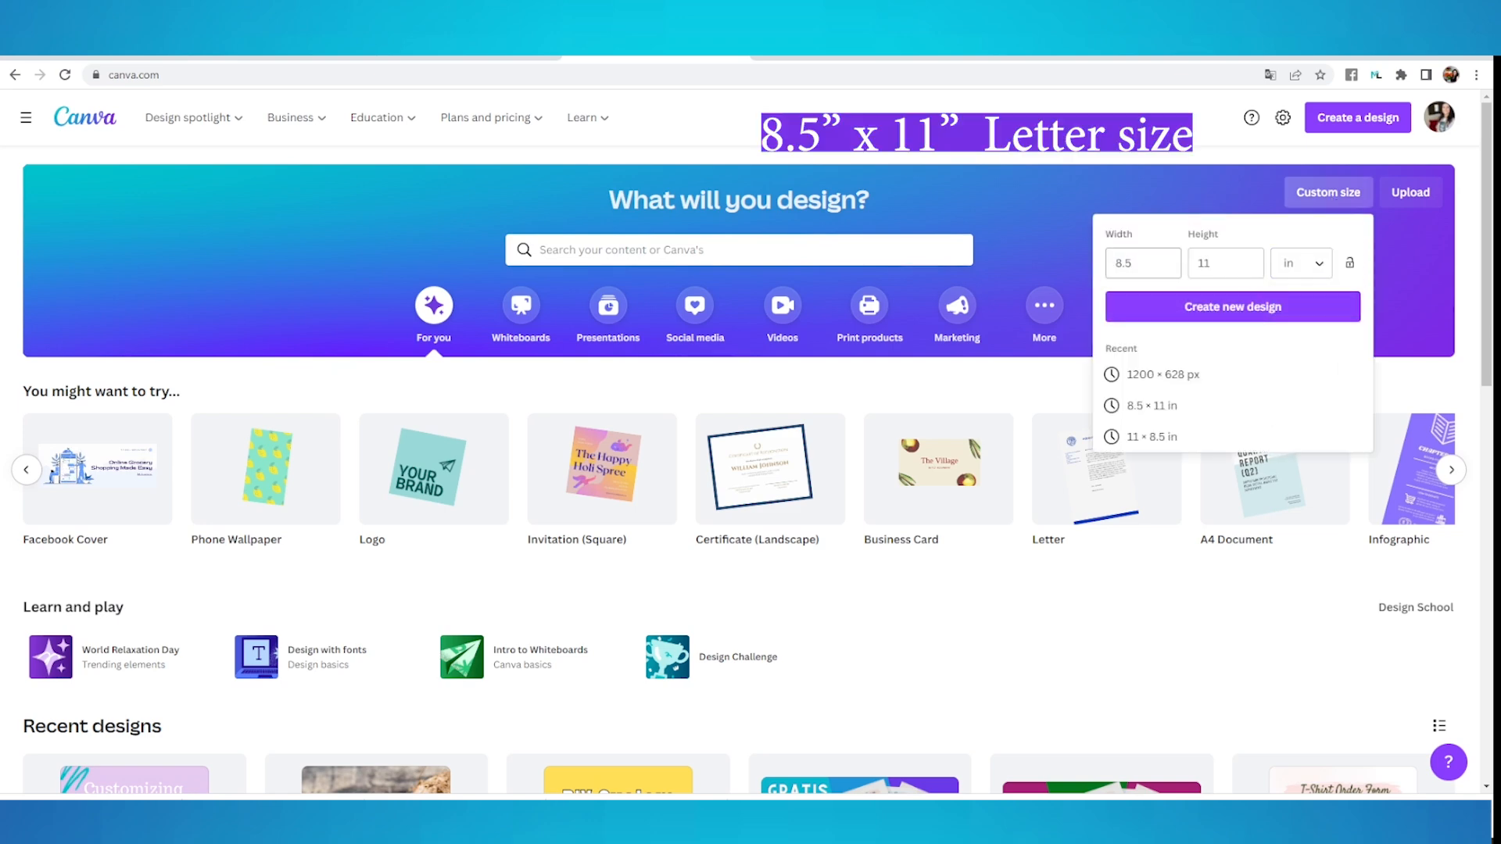
{"action": "left_click", "coordinate": [1135, 264]}
{"action": "type", "text": "8.5"}
{"action": "left_click", "coordinate": [1196, 270]}
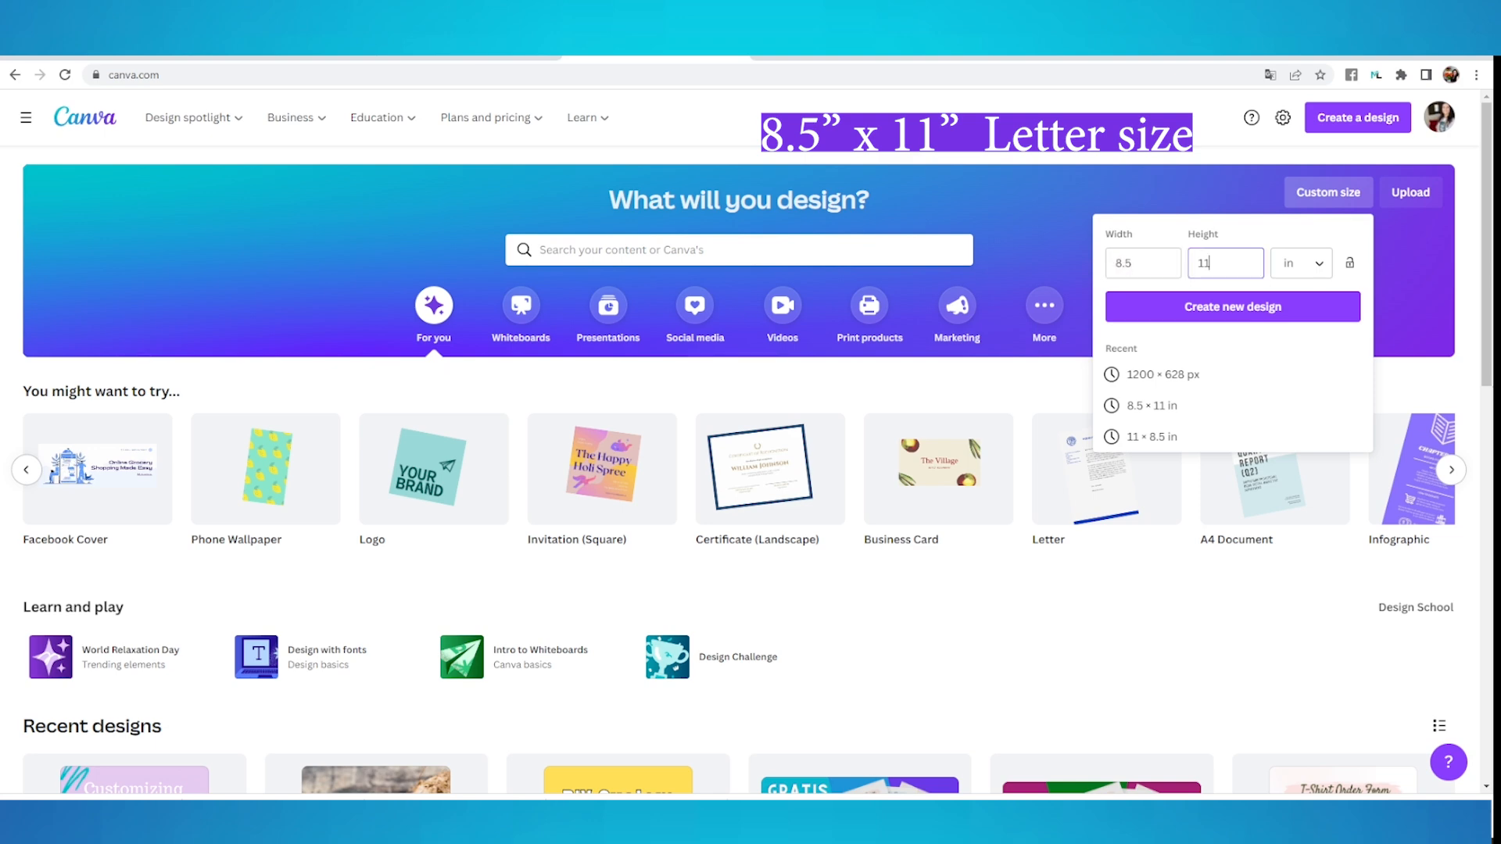
{"action": "left_click", "coordinate": [1314, 311]}
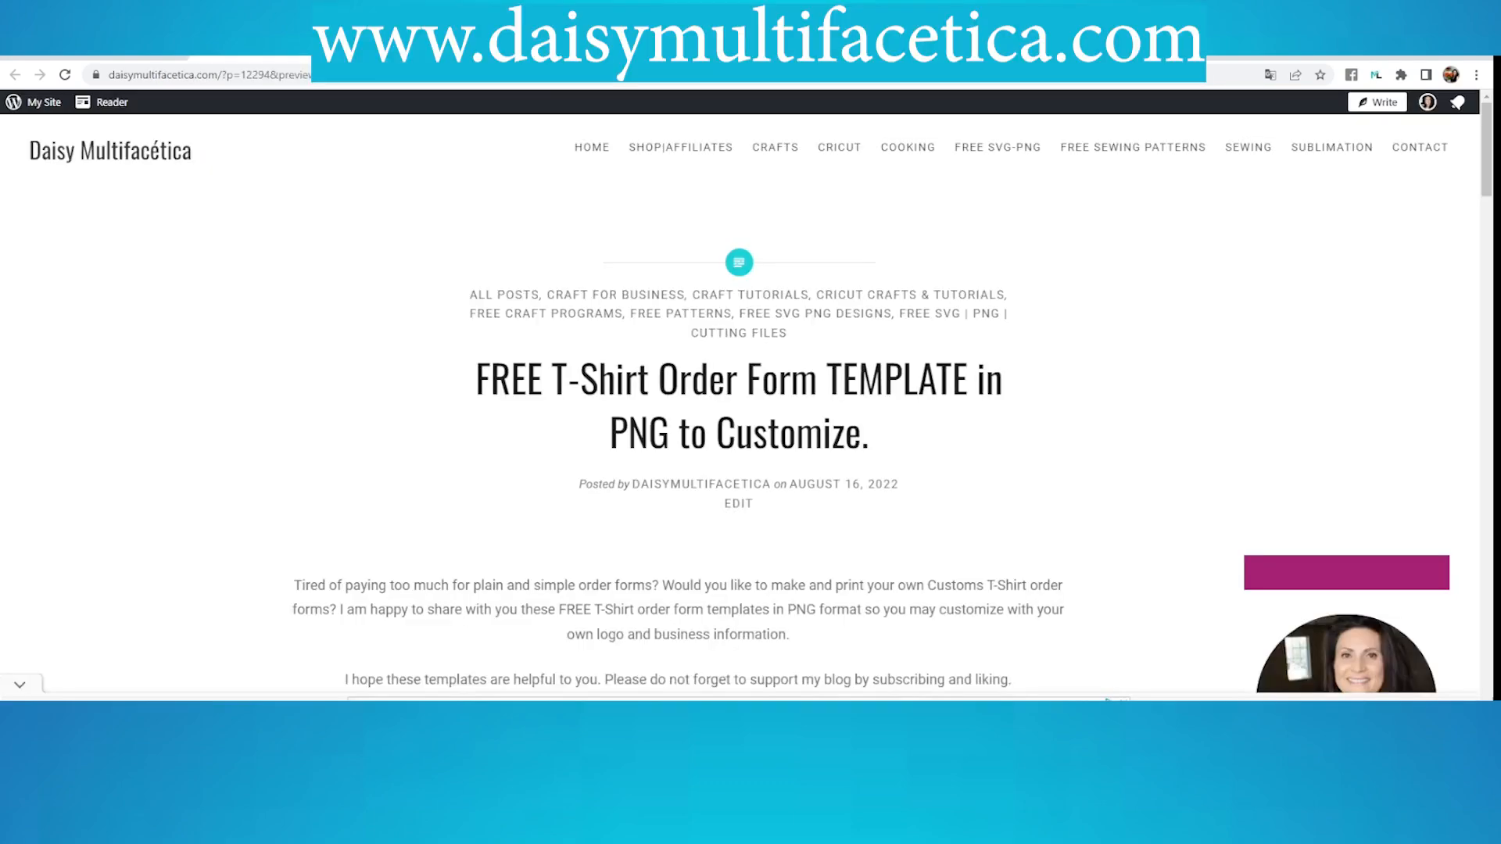
Download a Spanish T-shirt order form PNG template (Orden-de-Pedido) from the Daisy Multifacética blog post
{"action": "scroll", "coordinate": [925, 406], "scroll_direction": "down", "scroll_amount": 3}
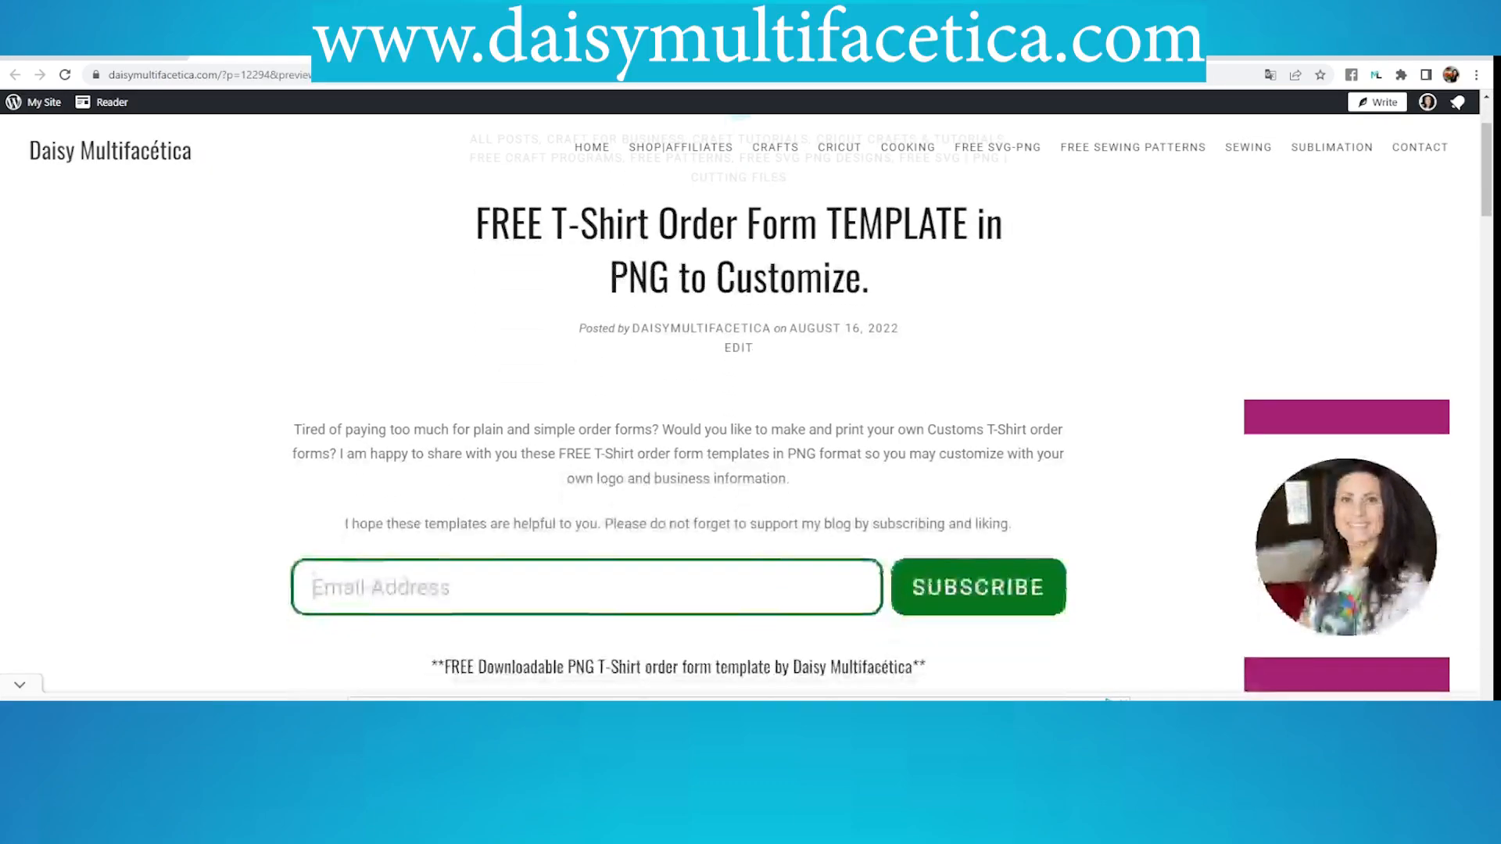
{"action": "scroll", "coordinate": [924, 406], "scroll_direction": "down", "scroll_amount": 9}
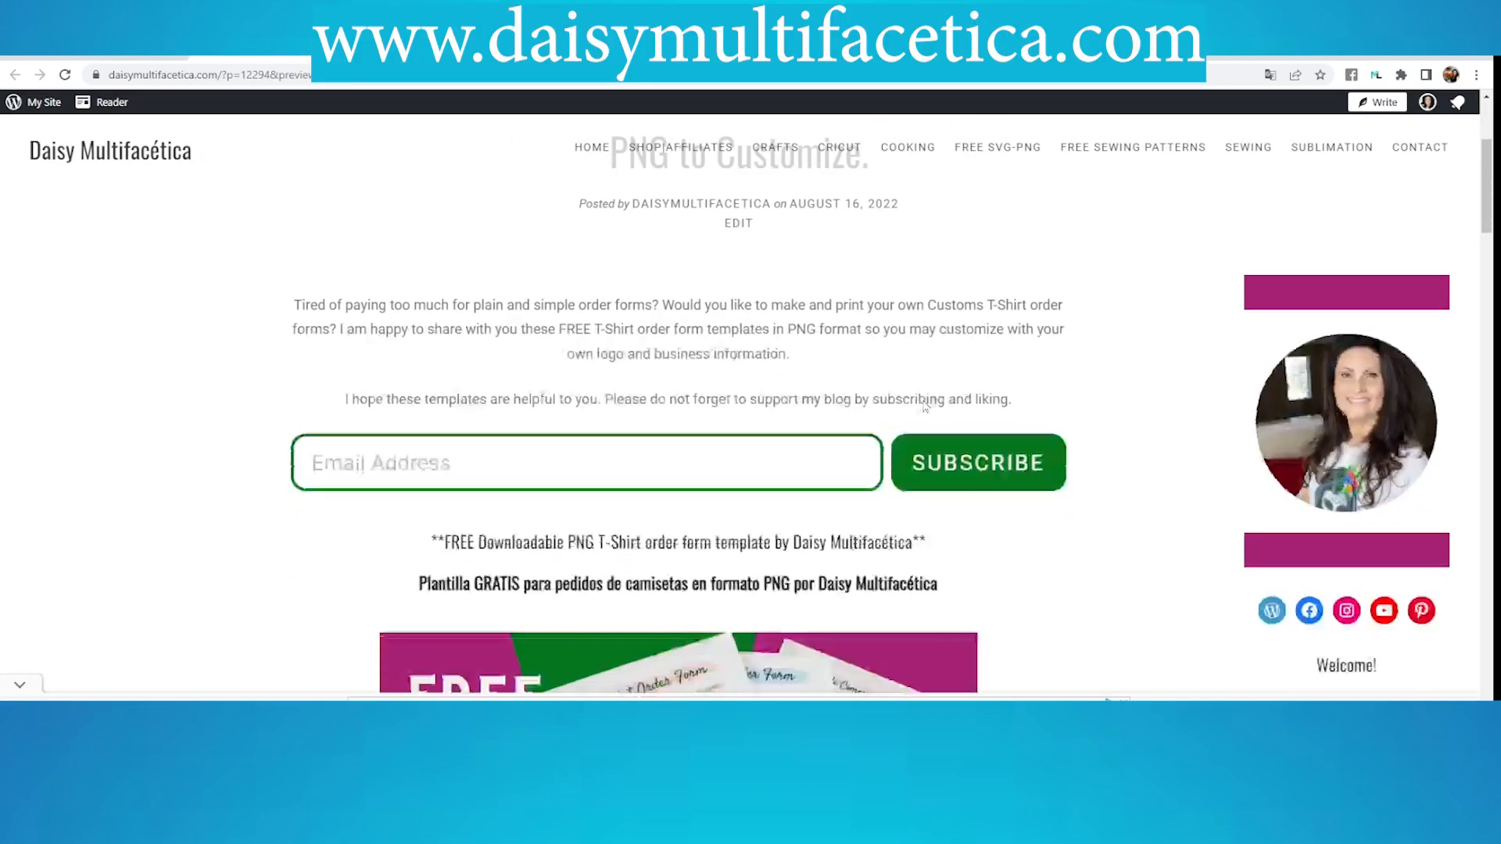
{"action": "scroll", "coordinate": [924, 405], "scroll_direction": "down", "scroll_amount": 9}
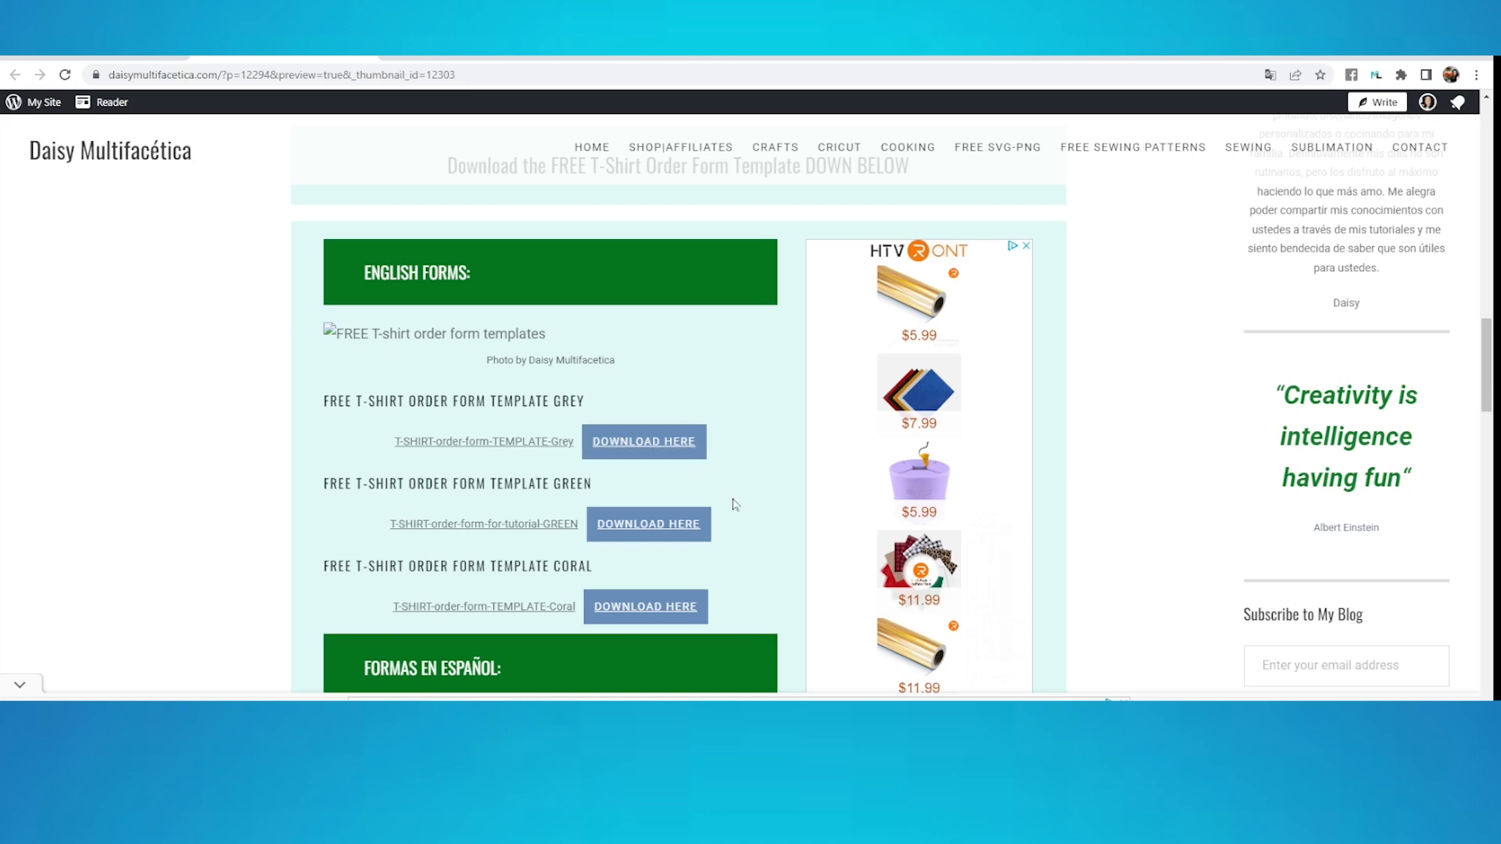
{"action": "scroll", "coordinate": [733, 499], "scroll_direction": "down", "scroll_amount": 3}
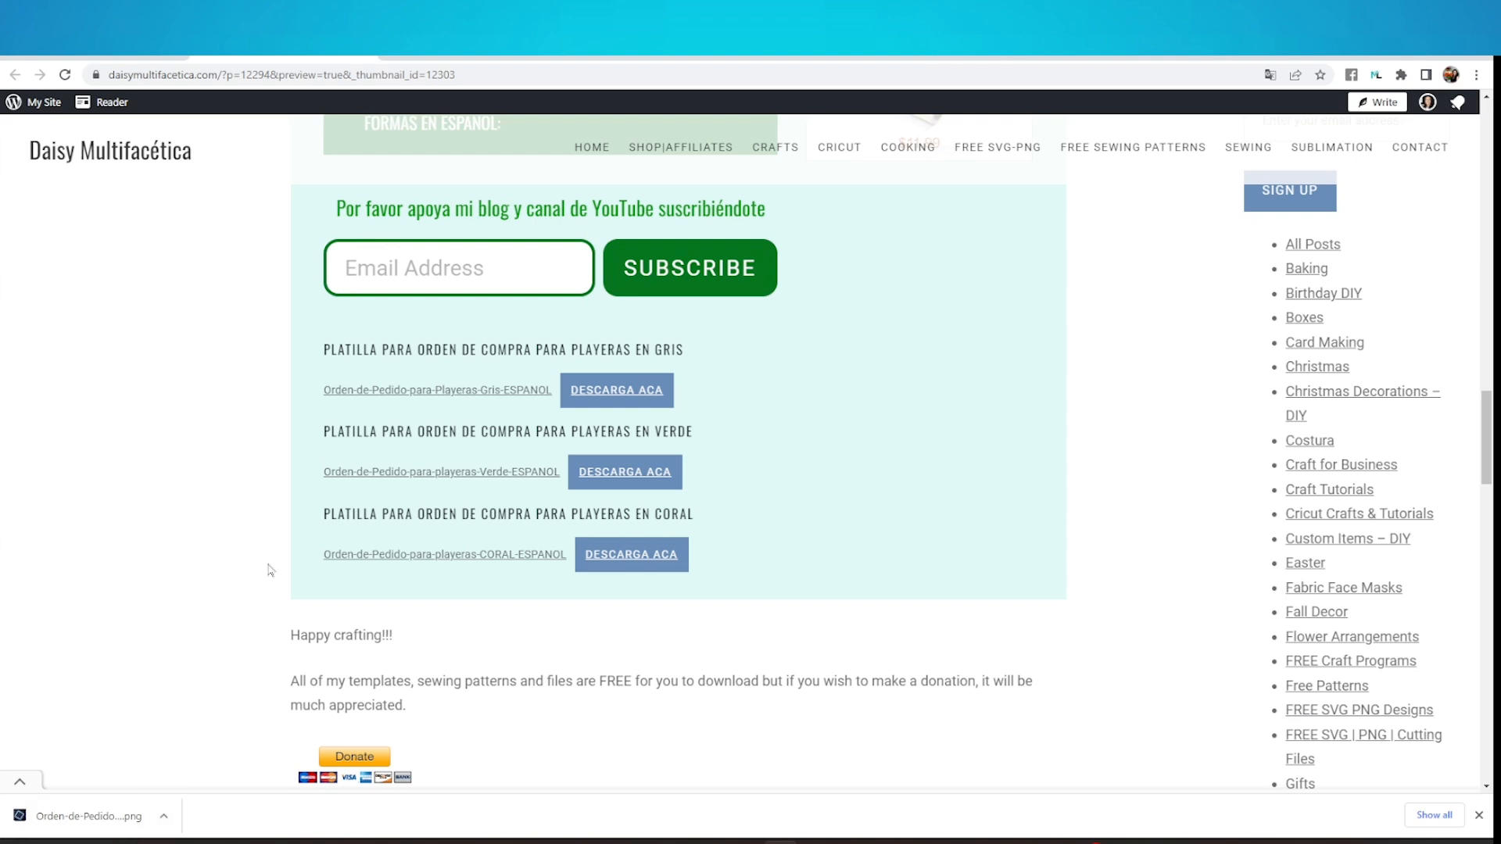
Switch back to the blank Canva design and upload the image "Orden de Pedido para playeras Verde ESPANOL"
{"action": "left_click", "coordinate": [841, 45]}
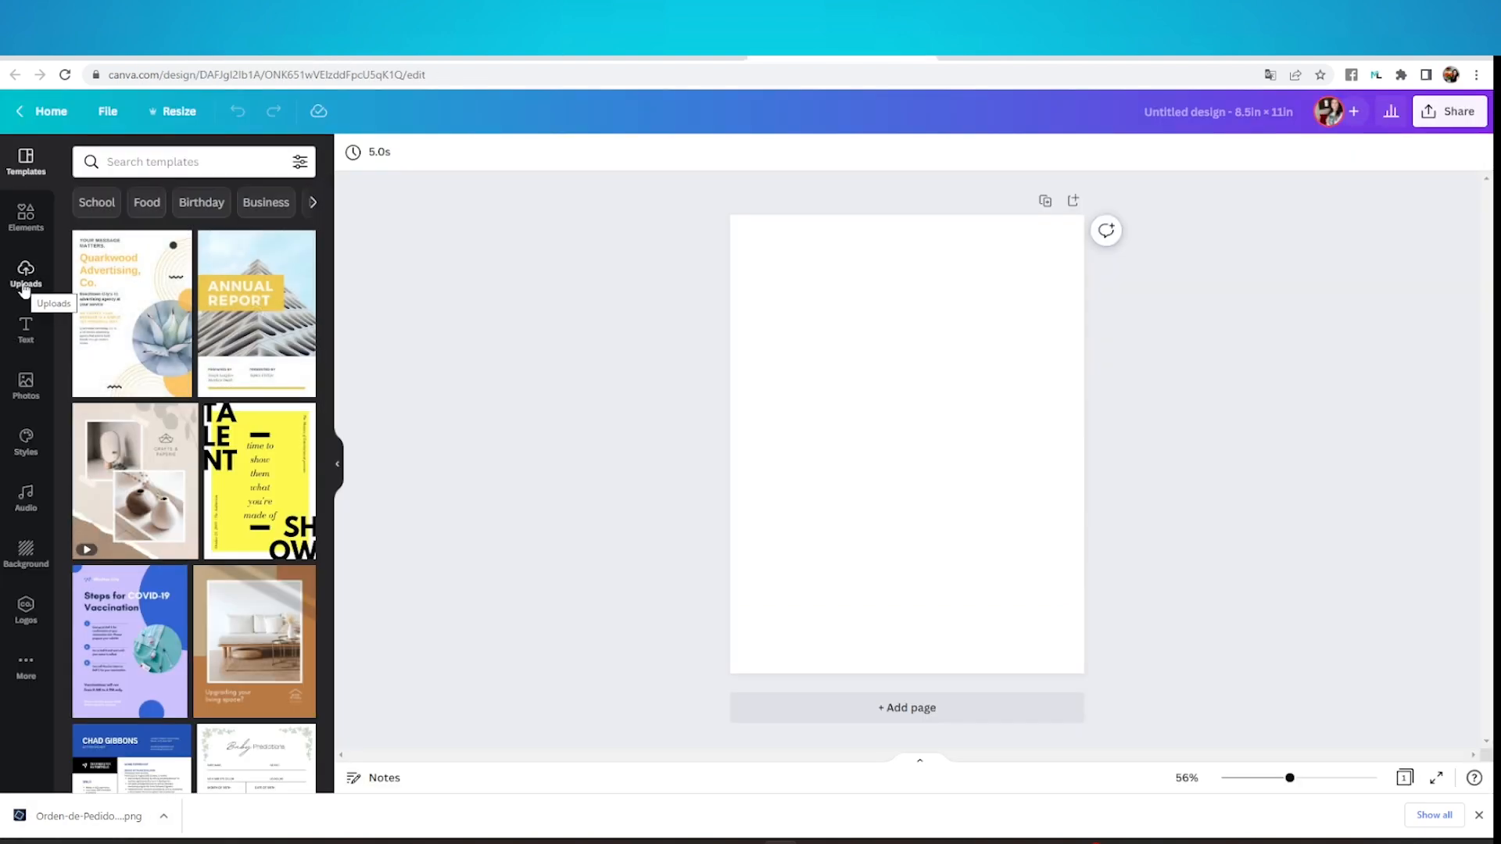
{"action": "left_click", "coordinate": [24, 285]}
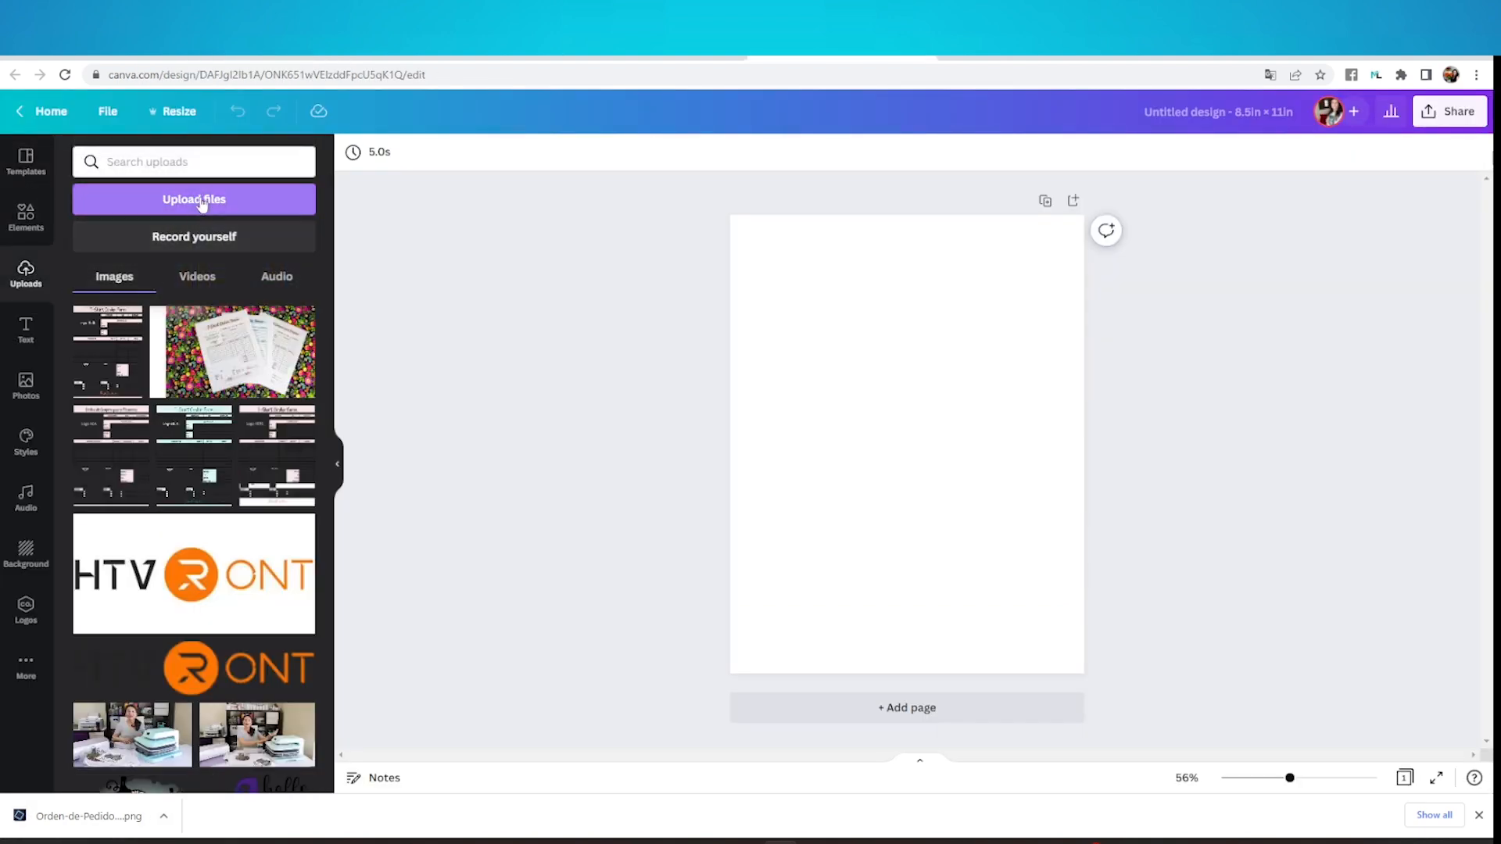
{"action": "left_click", "coordinate": [207, 204]}
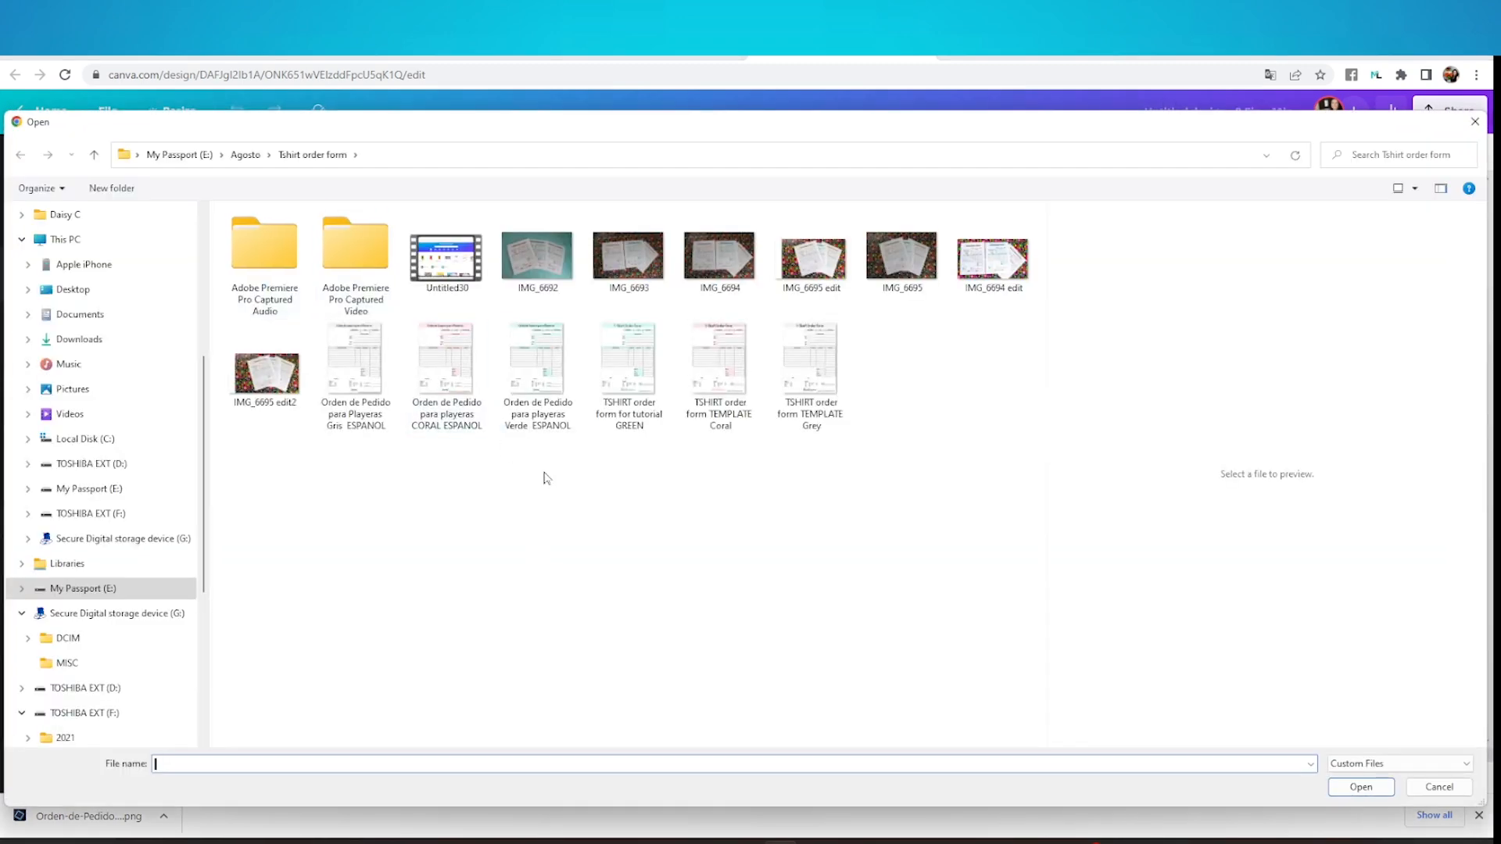
{"action": "left_click", "coordinate": [548, 404]}
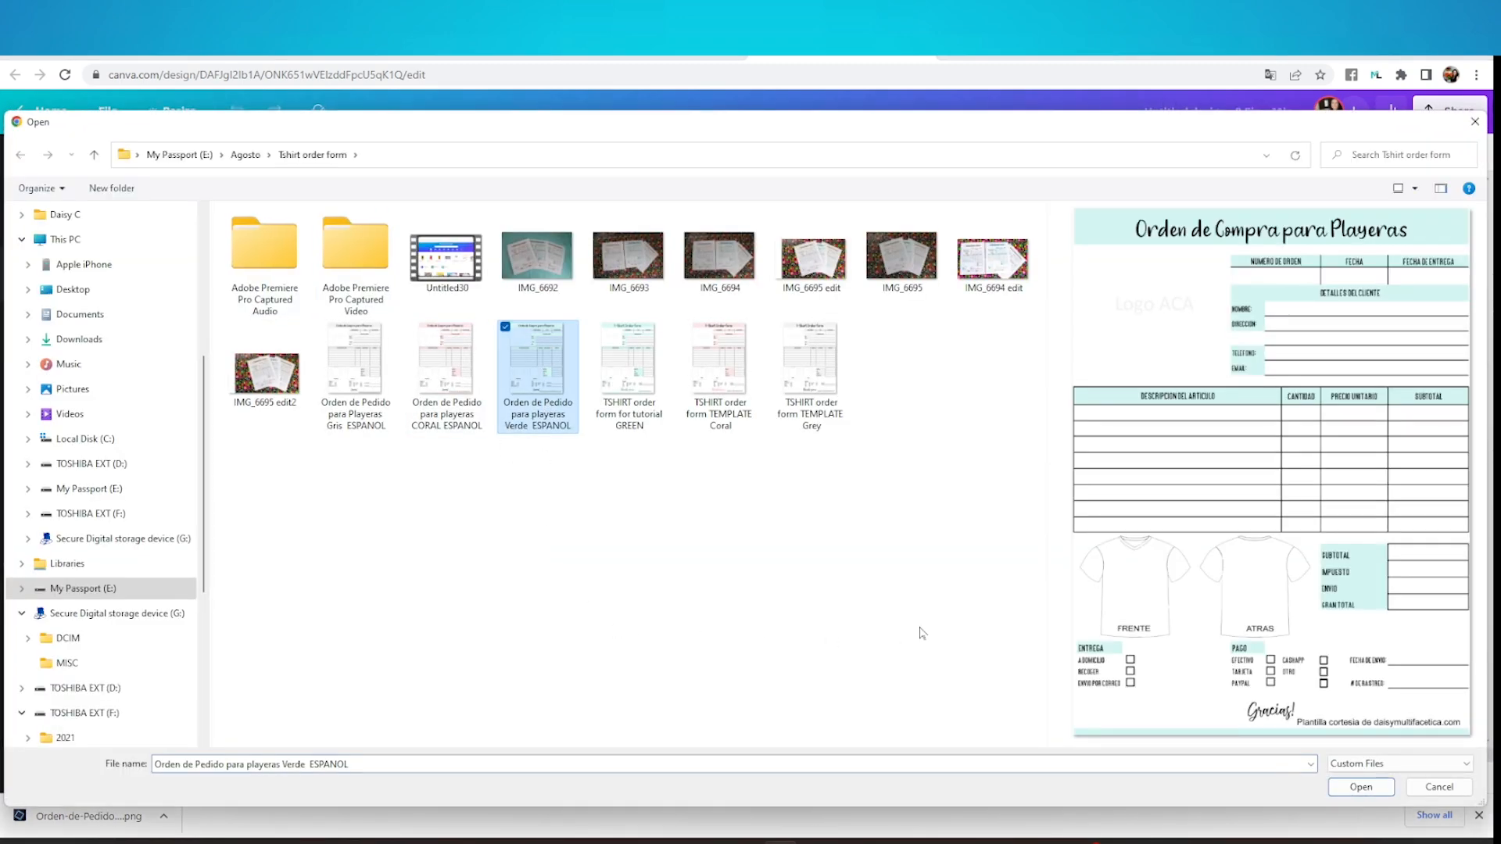
{"action": "key", "text": "Return"}
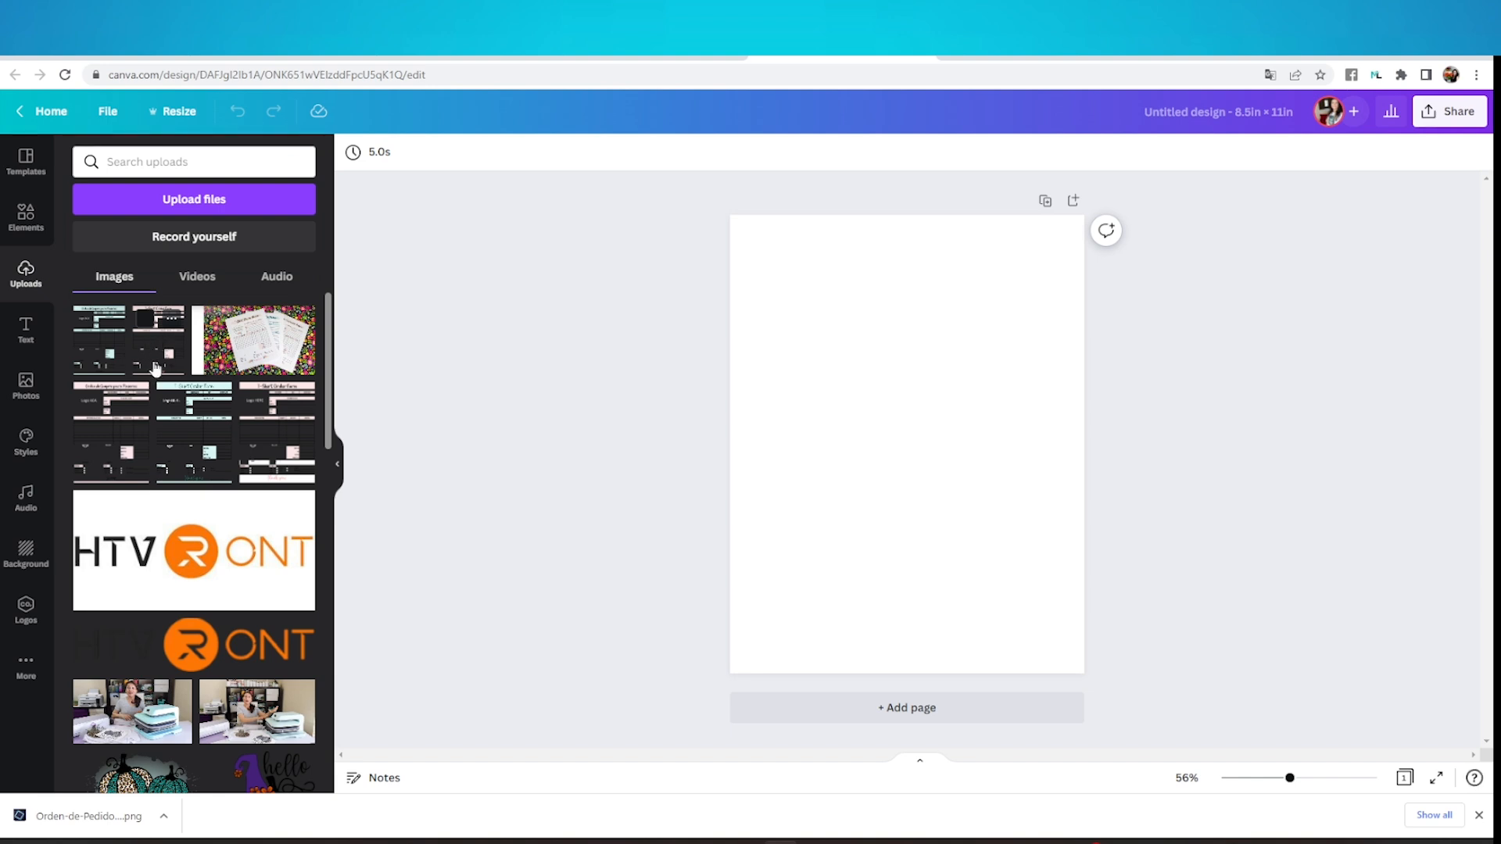
Add the uploaded pink English T-Shirt Order Form image to the page and enlarge it, centred, leaving a narrow margin
{"action": "left_click", "coordinate": [151, 353]}
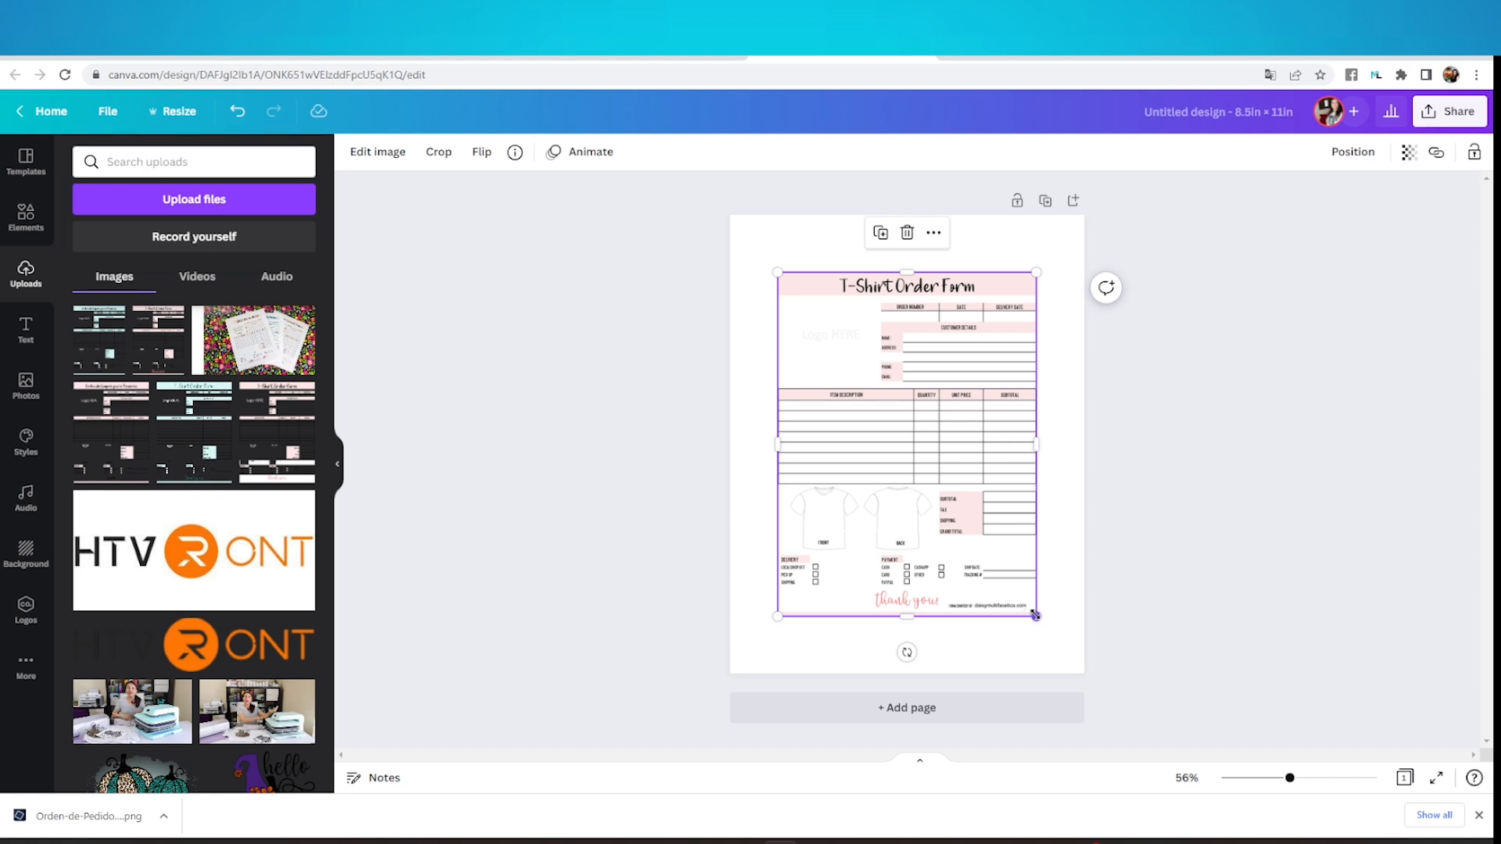
{"action": "left_click_drag", "start_coordinate": [1035, 616], "coordinate": [1071, 663]}
{"action": "left_click_drag", "start_coordinate": [996, 566], "coordinate": [972, 545]}
{"action": "left_click_drag", "start_coordinate": [1049, 642], "coordinate": [1063, 652]}
{"action": "left_click_drag", "start_coordinate": [969, 574], "coordinate": [970, 573]}
{"action": "left_click", "coordinate": [1155, 438]}
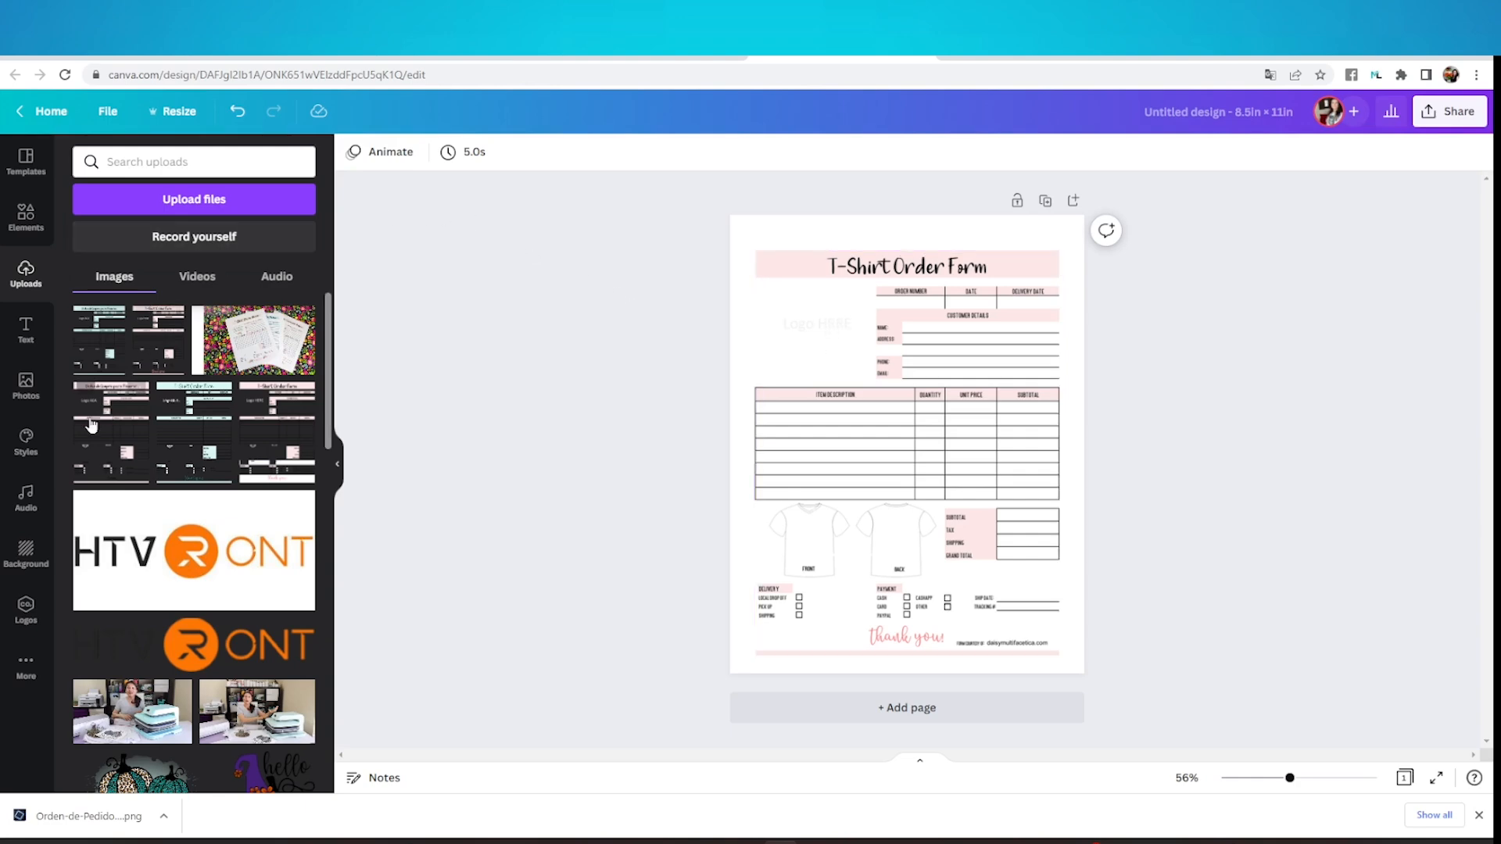
Search the photos for "flowers wreath" and add the thin vine wreath with small pink flowers to the page
{"action": "left_click", "coordinate": [23, 399]}
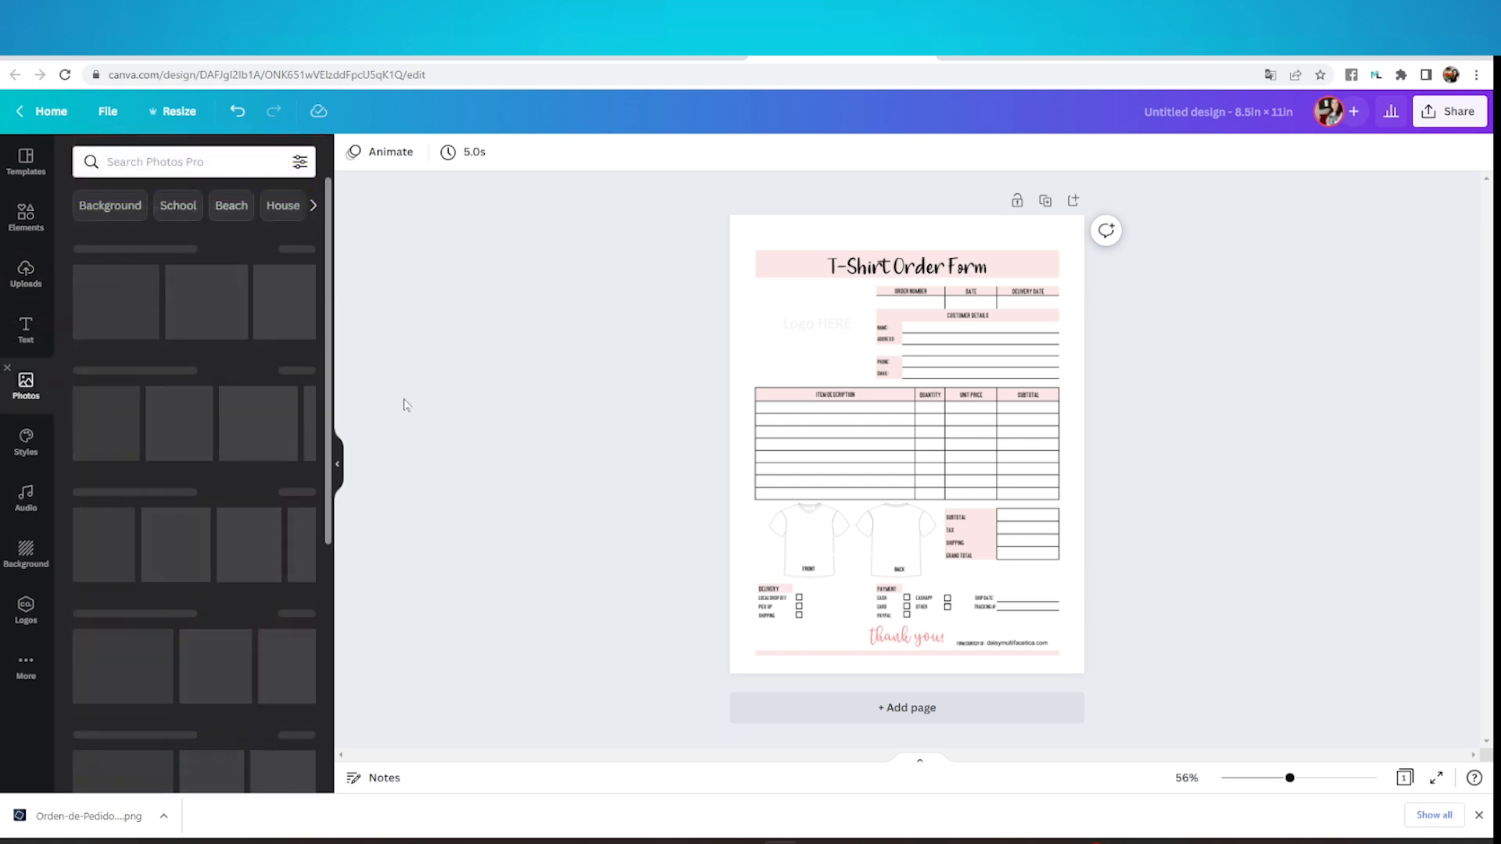
{"action": "left_click", "coordinate": [194, 162]}
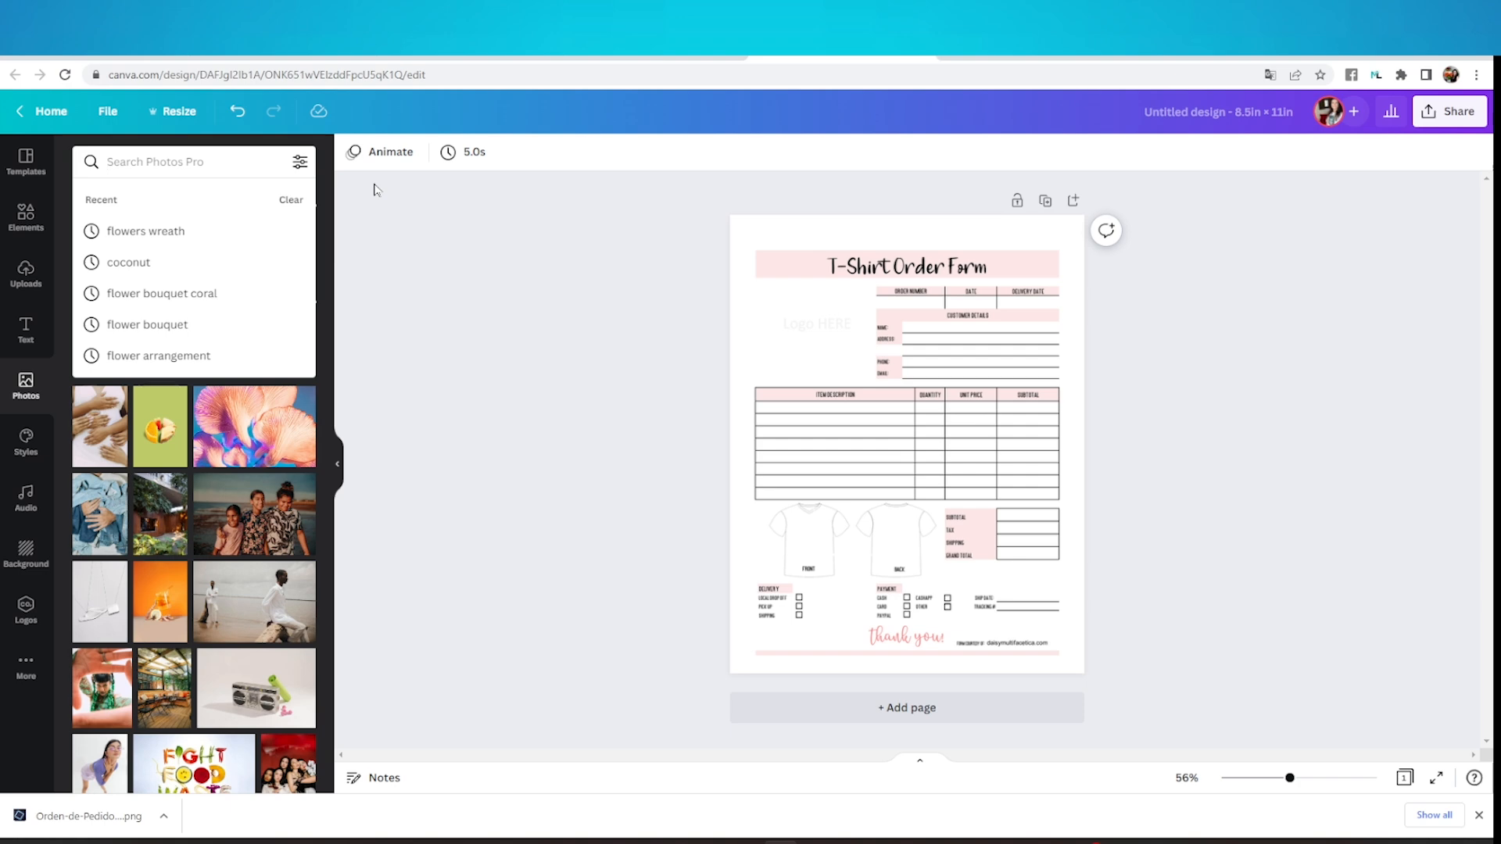
{"action": "type", "text": "flo"}
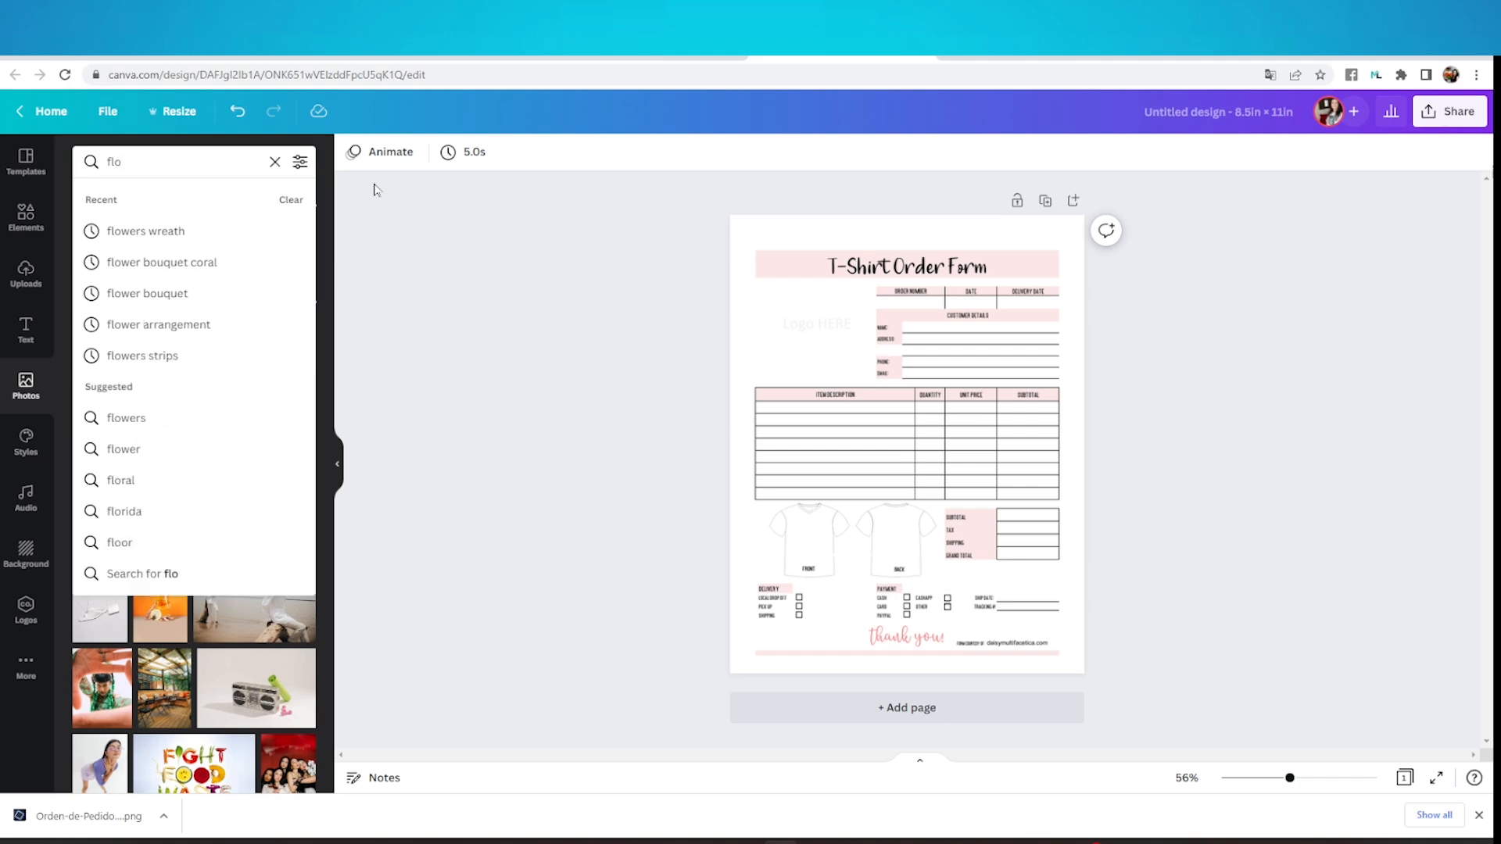
{"action": "left_click", "coordinate": [231, 228]}
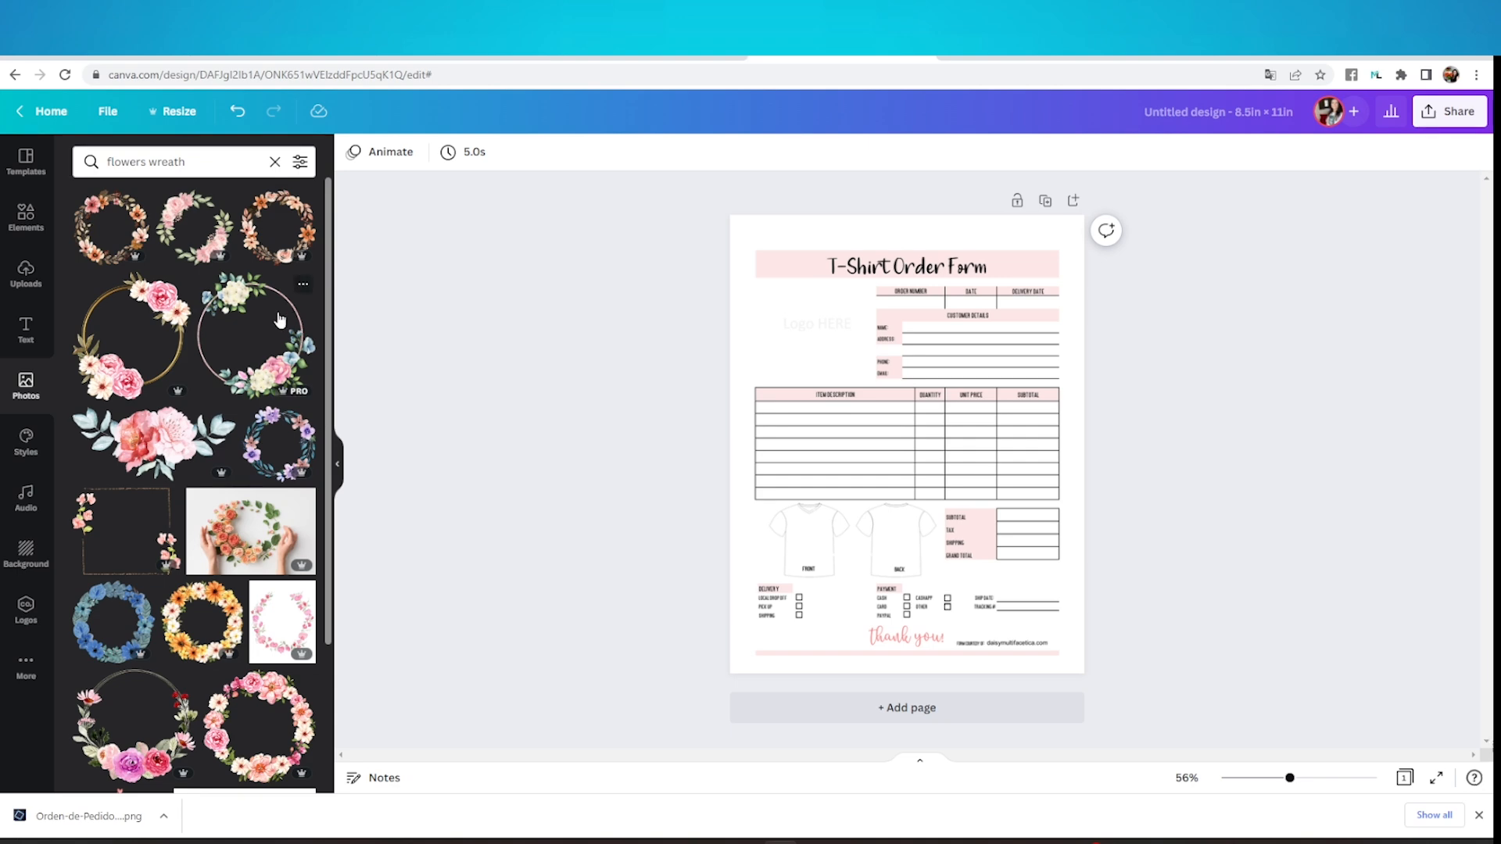
{"action": "scroll", "coordinate": [282, 328], "scroll_direction": "down", "scroll_amount": 3}
{"action": "scroll", "coordinate": [283, 328], "scroll_direction": "down", "scroll_amount": 4}
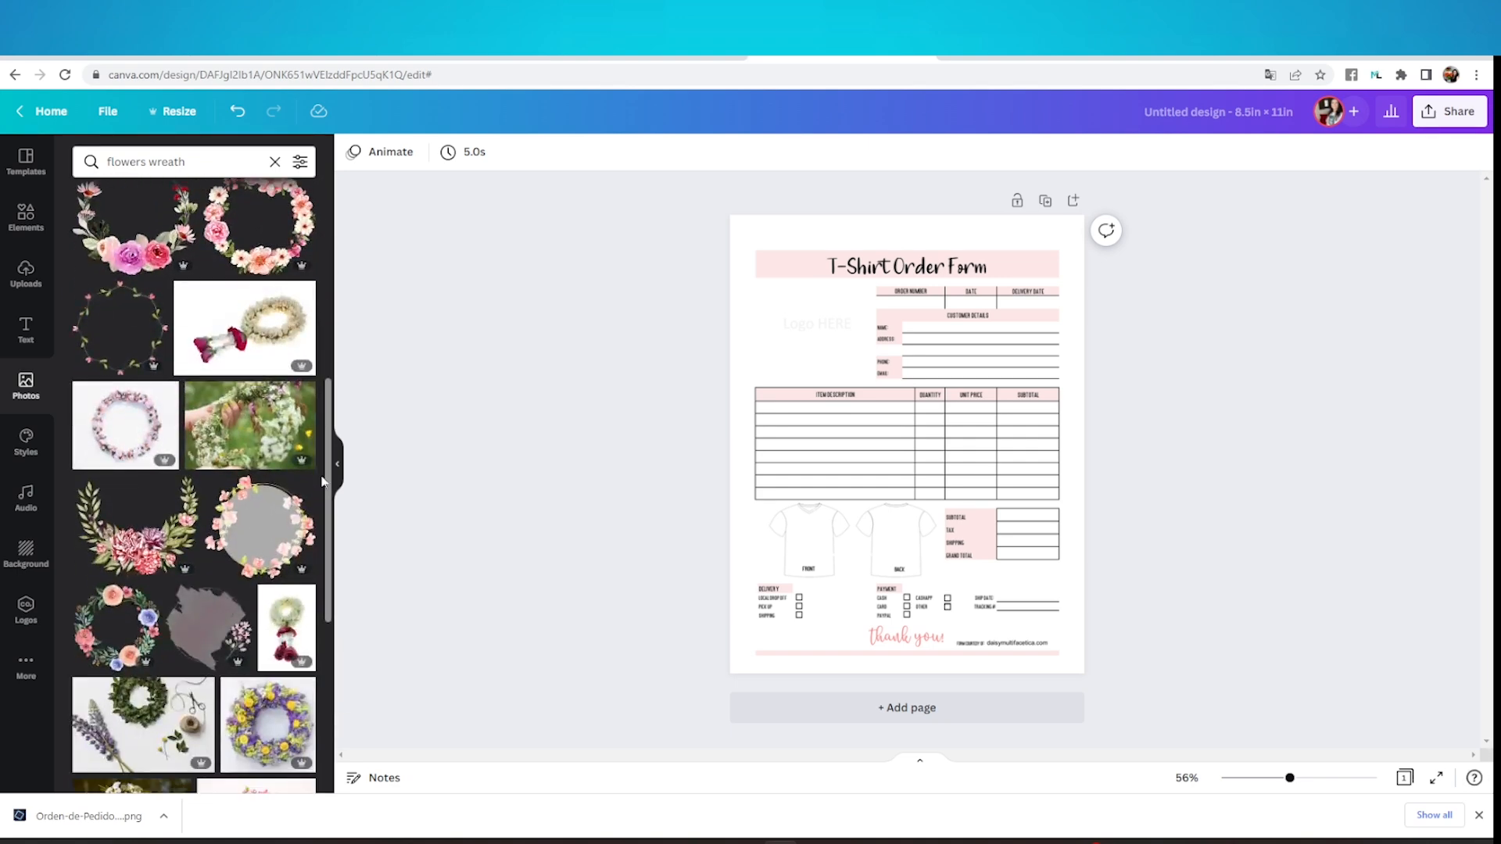
{"action": "left_click_drag", "start_coordinate": [329, 491], "coordinate": [334, 274]}
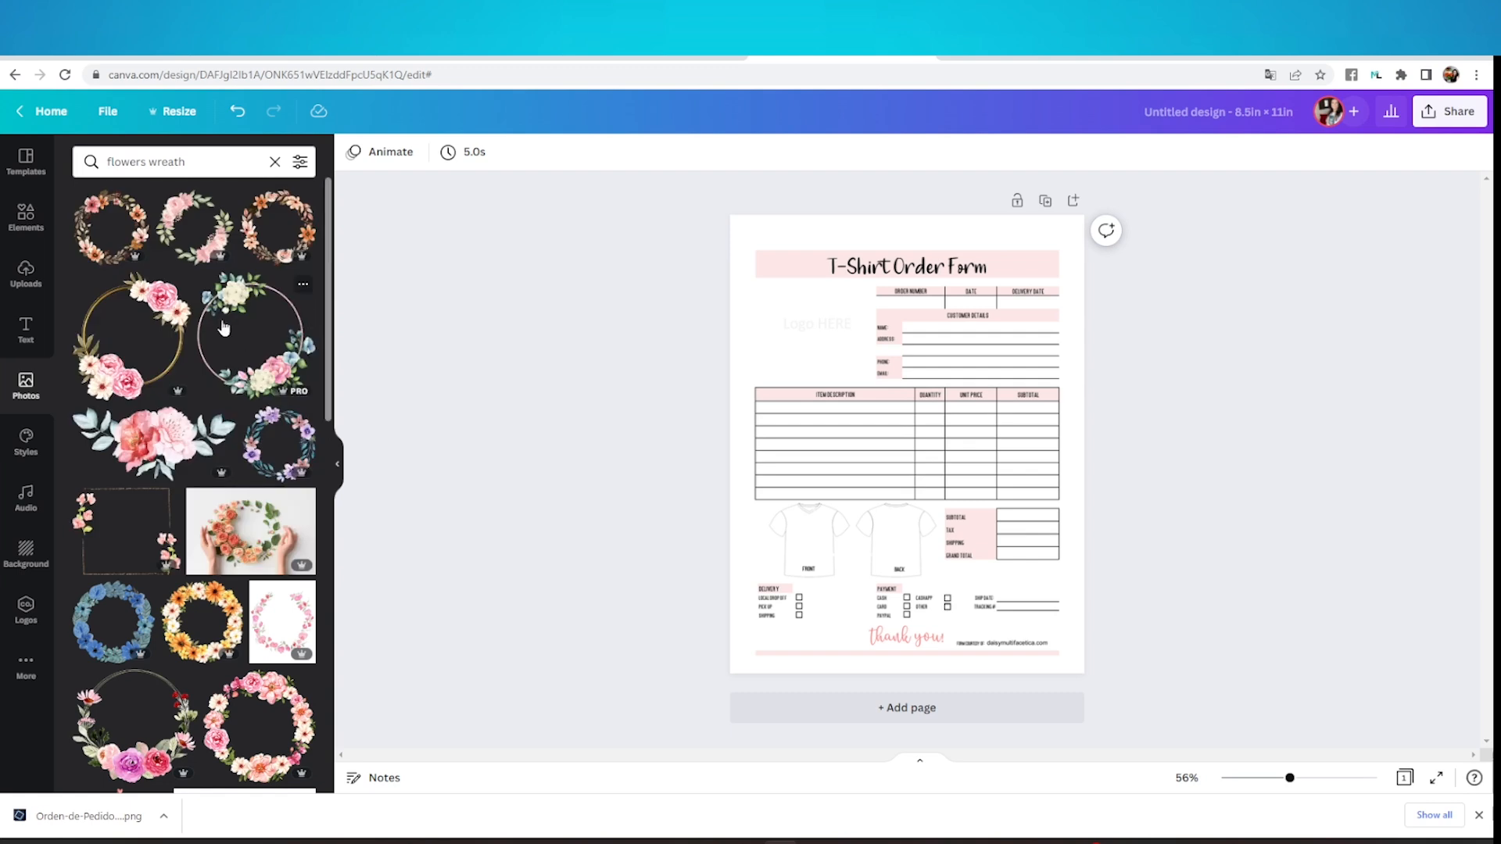
{"action": "scroll", "coordinate": [196, 468], "scroll_direction": "down", "scroll_amount": 4}
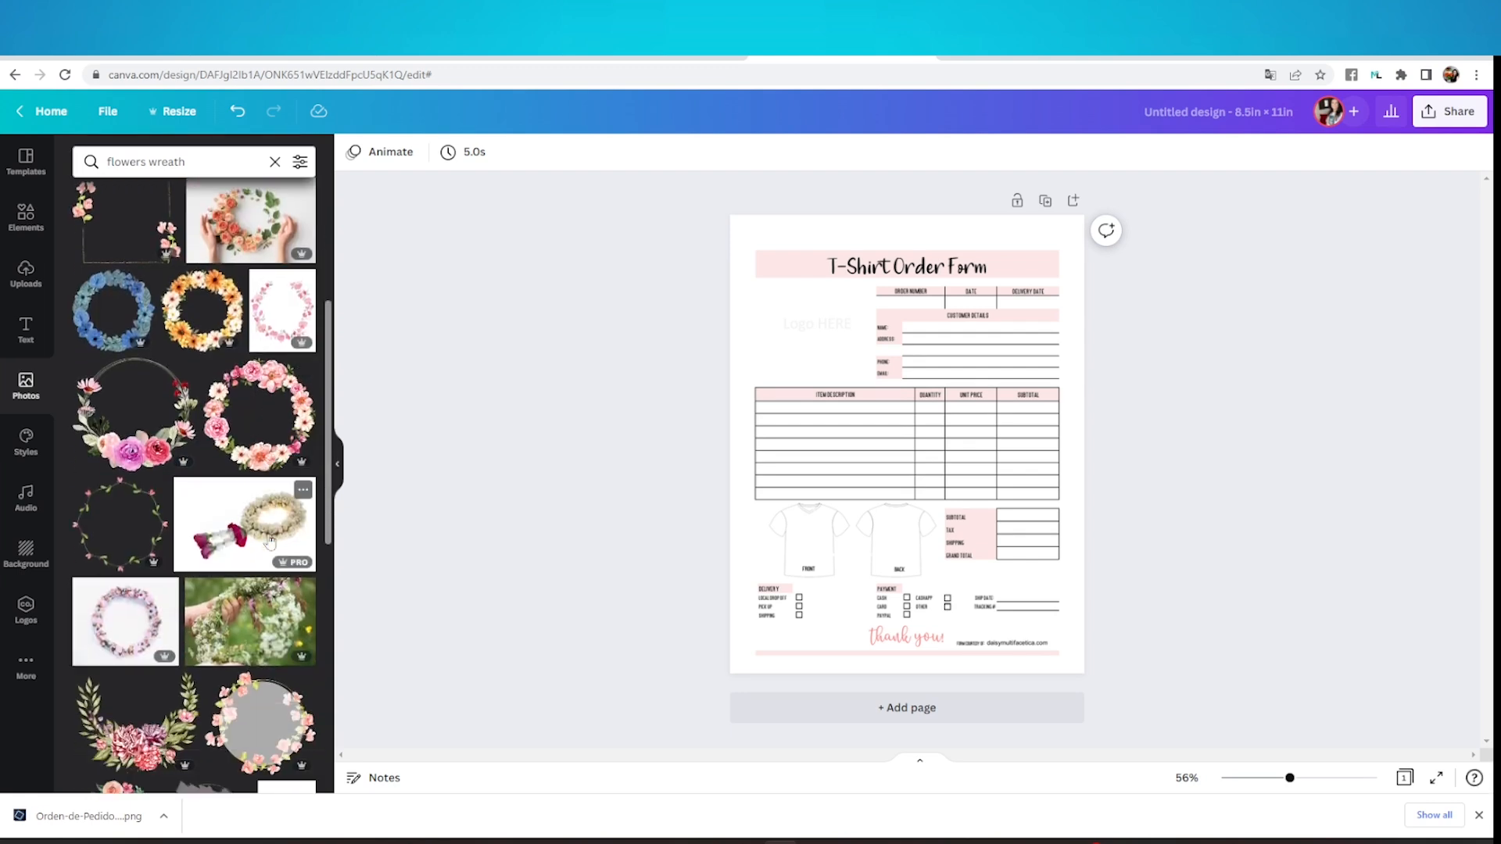
{"action": "left_click", "coordinate": [117, 526]}
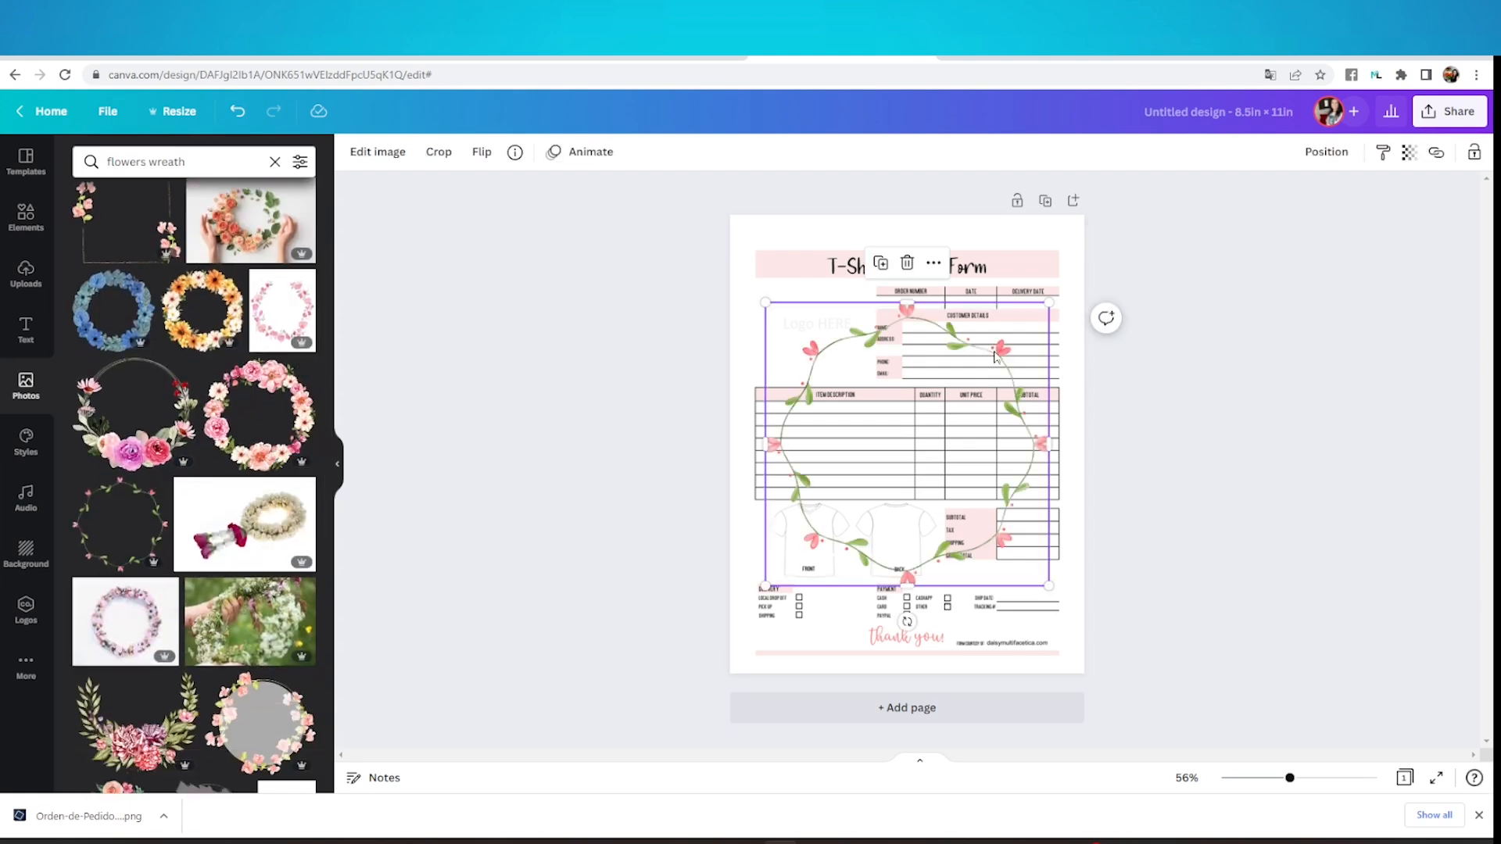
Shrink the flower wreath and place it around the form's "Logo HERE" placeholder
{"action": "left_click_drag", "start_coordinate": [1035, 321], "coordinate": [894, 461]}
{"action": "left_click_drag", "start_coordinate": [838, 506], "coordinate": [827, 322]}
{"action": "left_click_drag", "start_coordinate": [880, 275], "coordinate": [858, 302]}
{"action": "left_click_drag", "start_coordinate": [816, 353], "coordinate": [823, 336]}
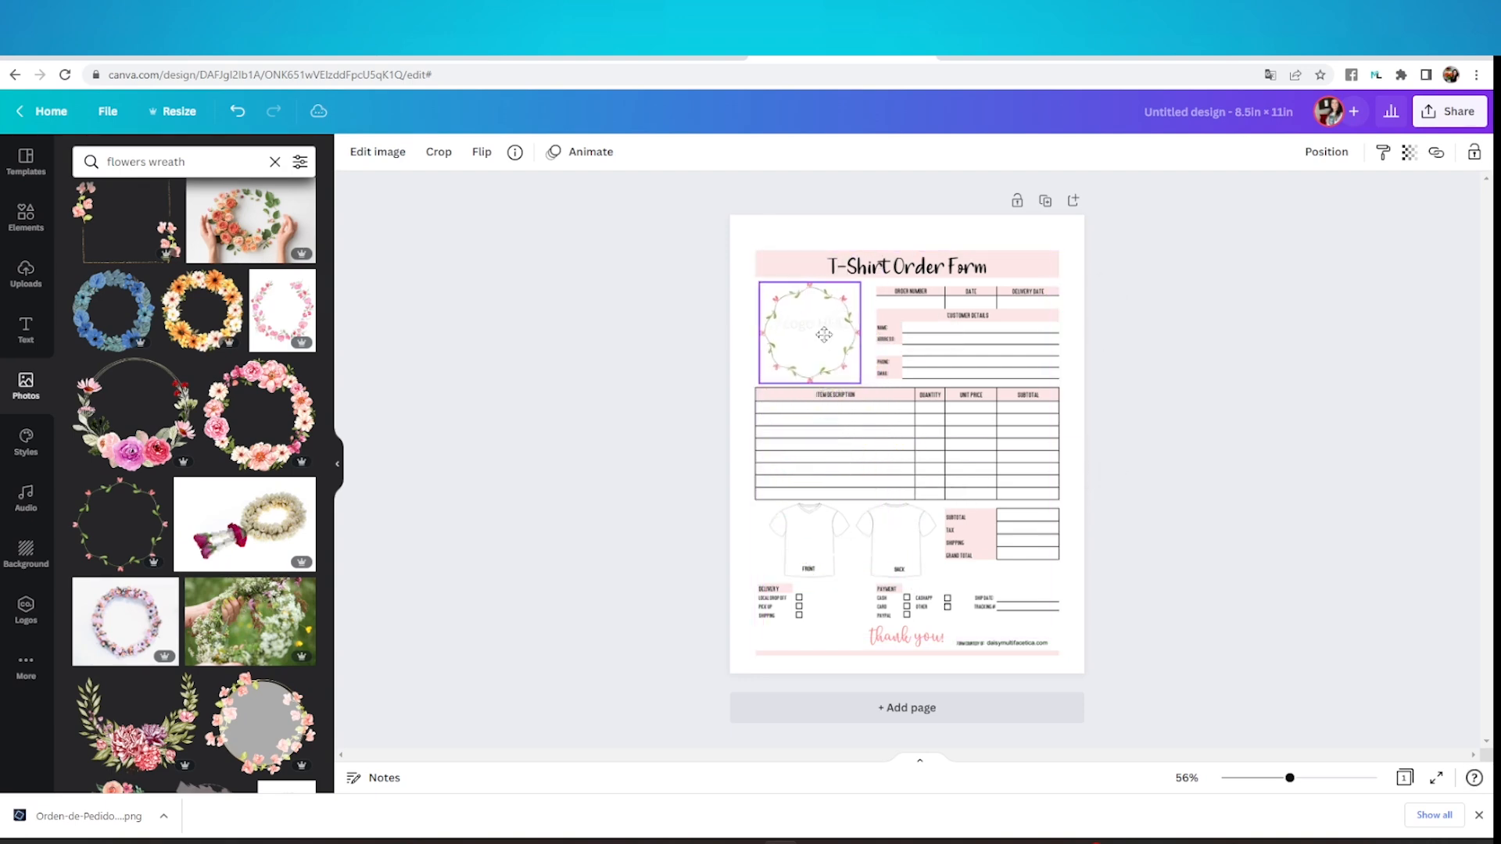
{"action": "left_click", "coordinate": [625, 346]}
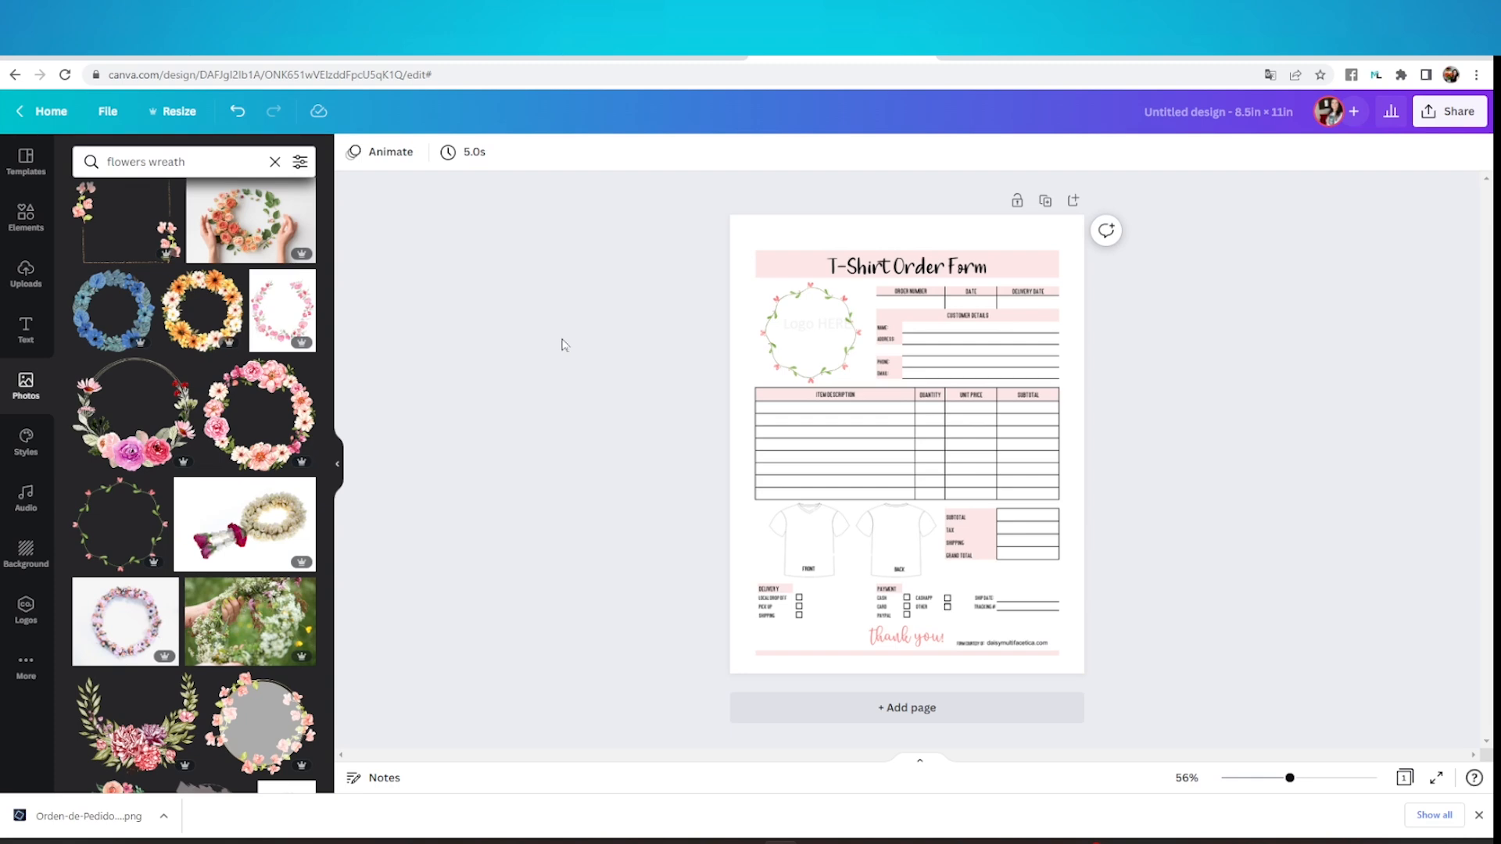
Add a heading to the page that reads "Daisy Multifacetica"
{"action": "left_click", "coordinate": [22, 334]}
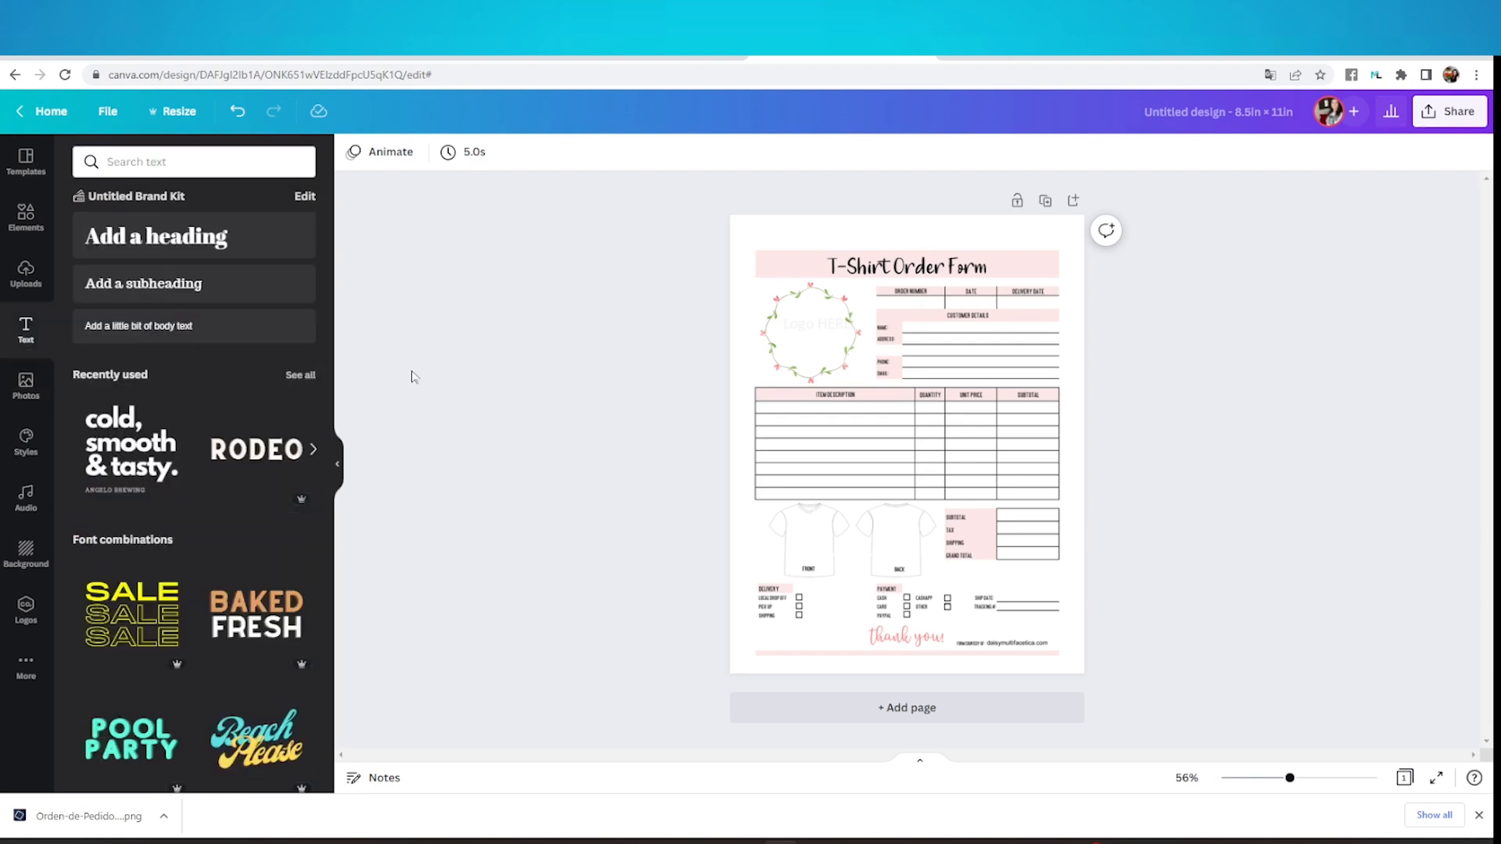
{"action": "left_click", "coordinate": [222, 249]}
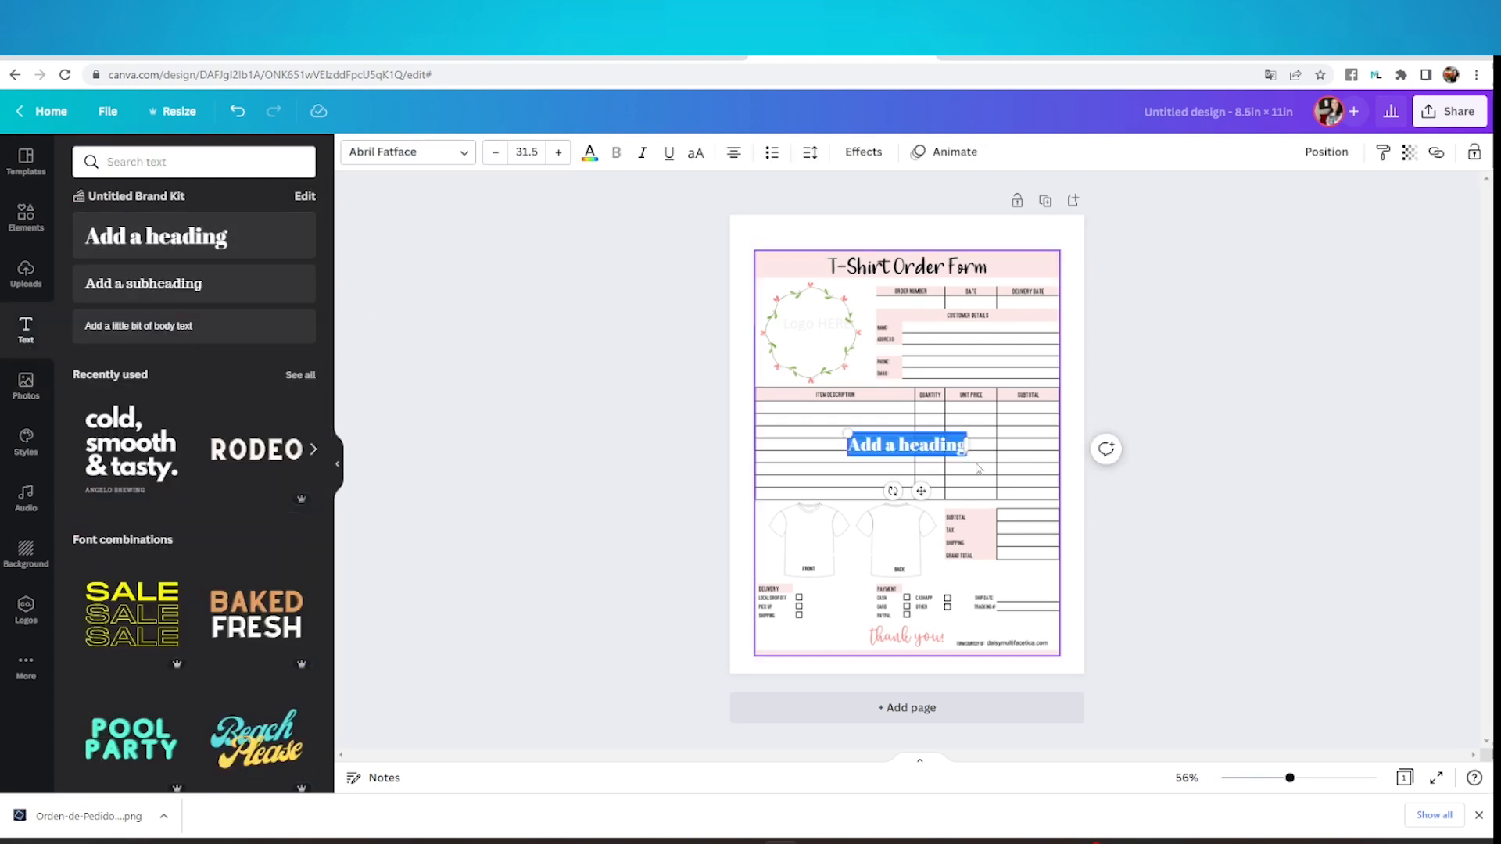
{"action": "type", "text": "Daisy"}
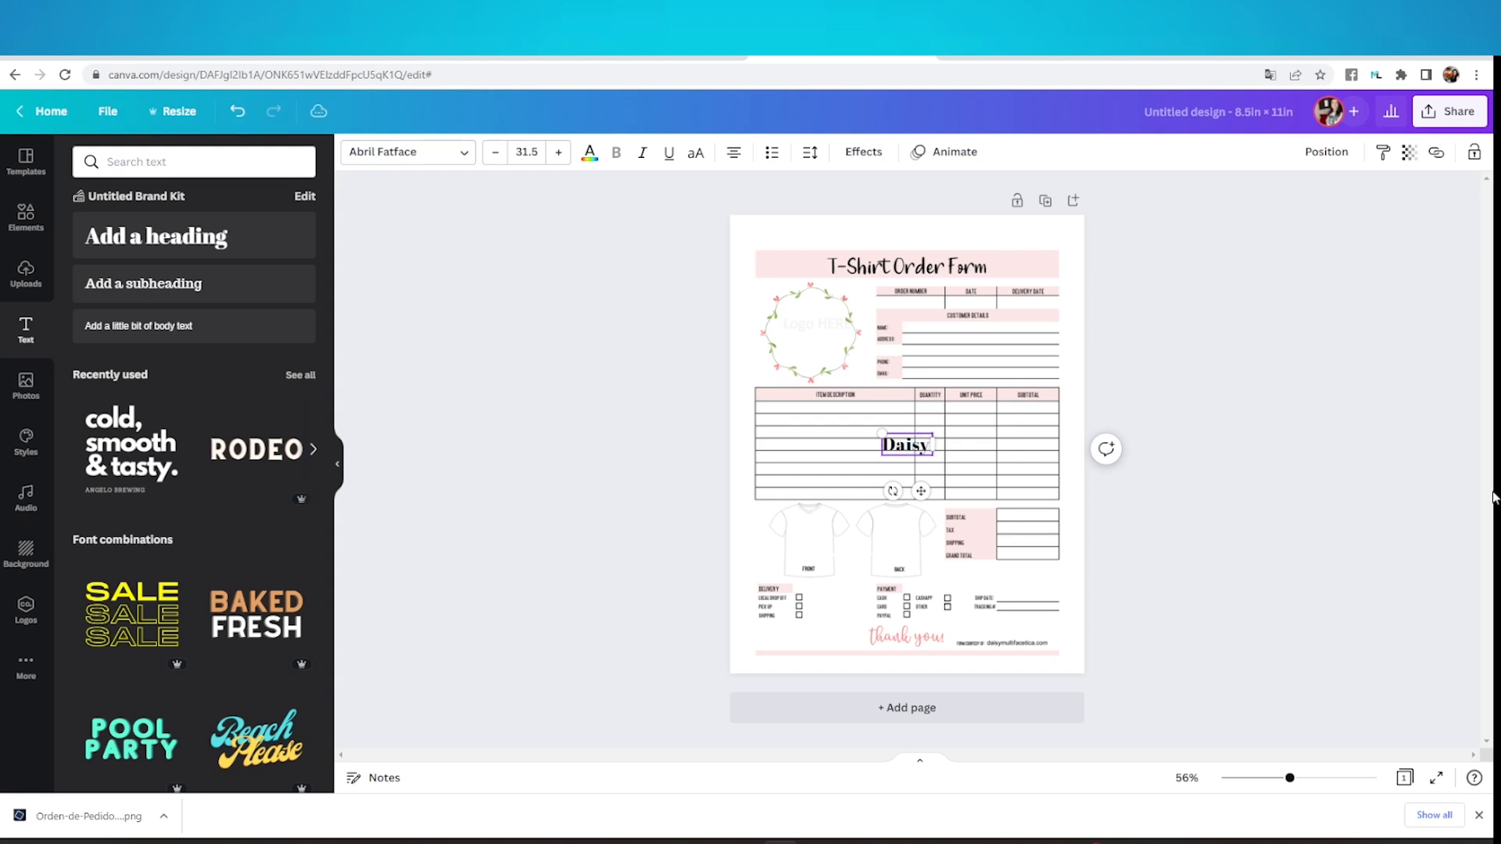
{"action": "type", "text": " Multifacetica"}
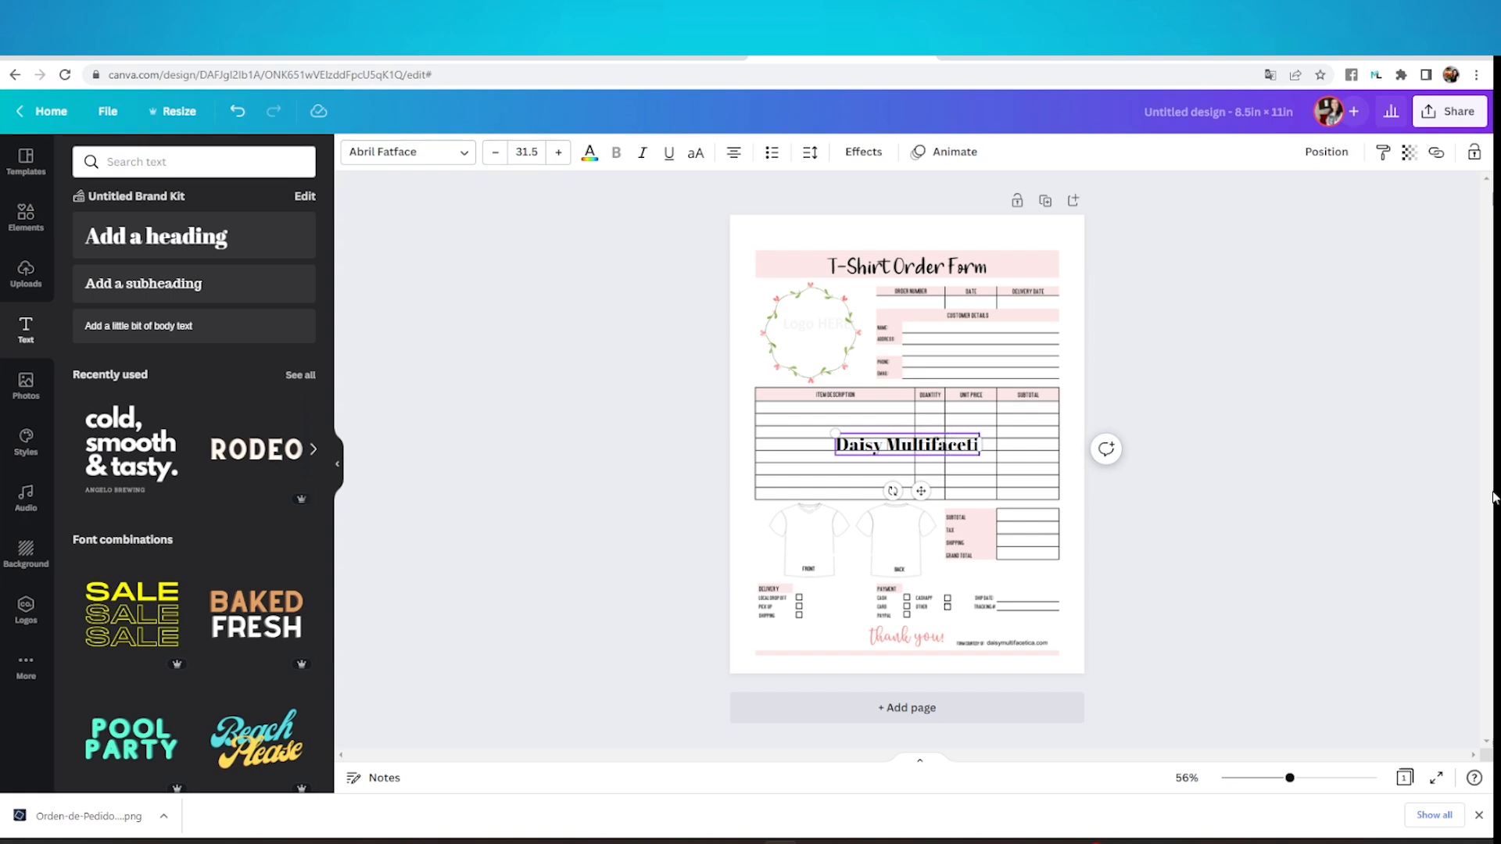
{"action": "left_click", "coordinate": [1260, 478]}
Place the "Daisy Multifacetica" heading over the wreath at font size 23.9 in the Playlist Script font
{"action": "left_click_drag", "start_coordinate": [983, 453], "coordinate": [904, 332]}
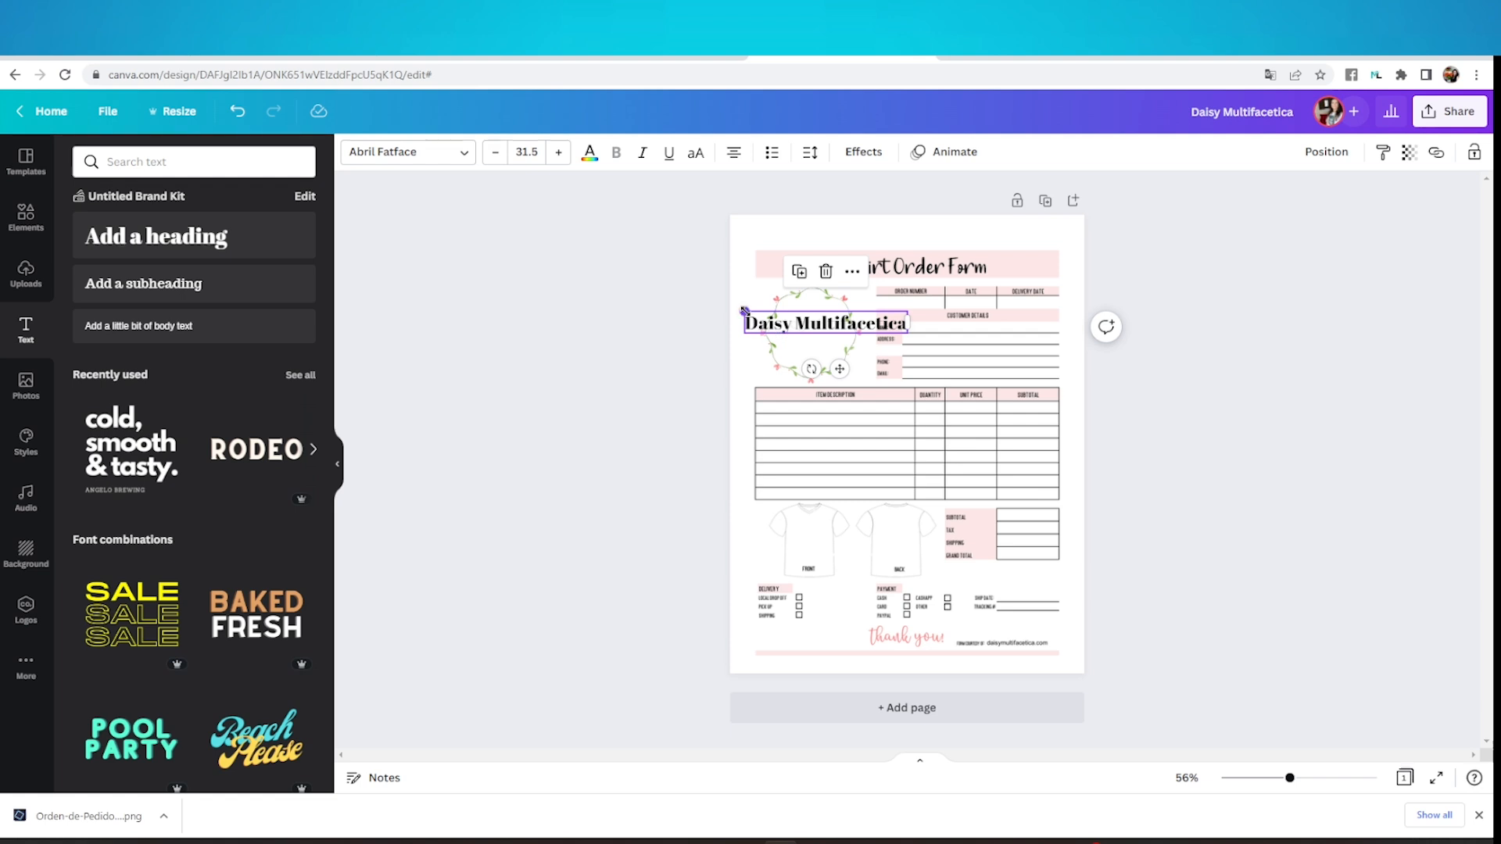
{"action": "left_click_drag", "start_coordinate": [744, 311], "coordinate": [755, 313]}
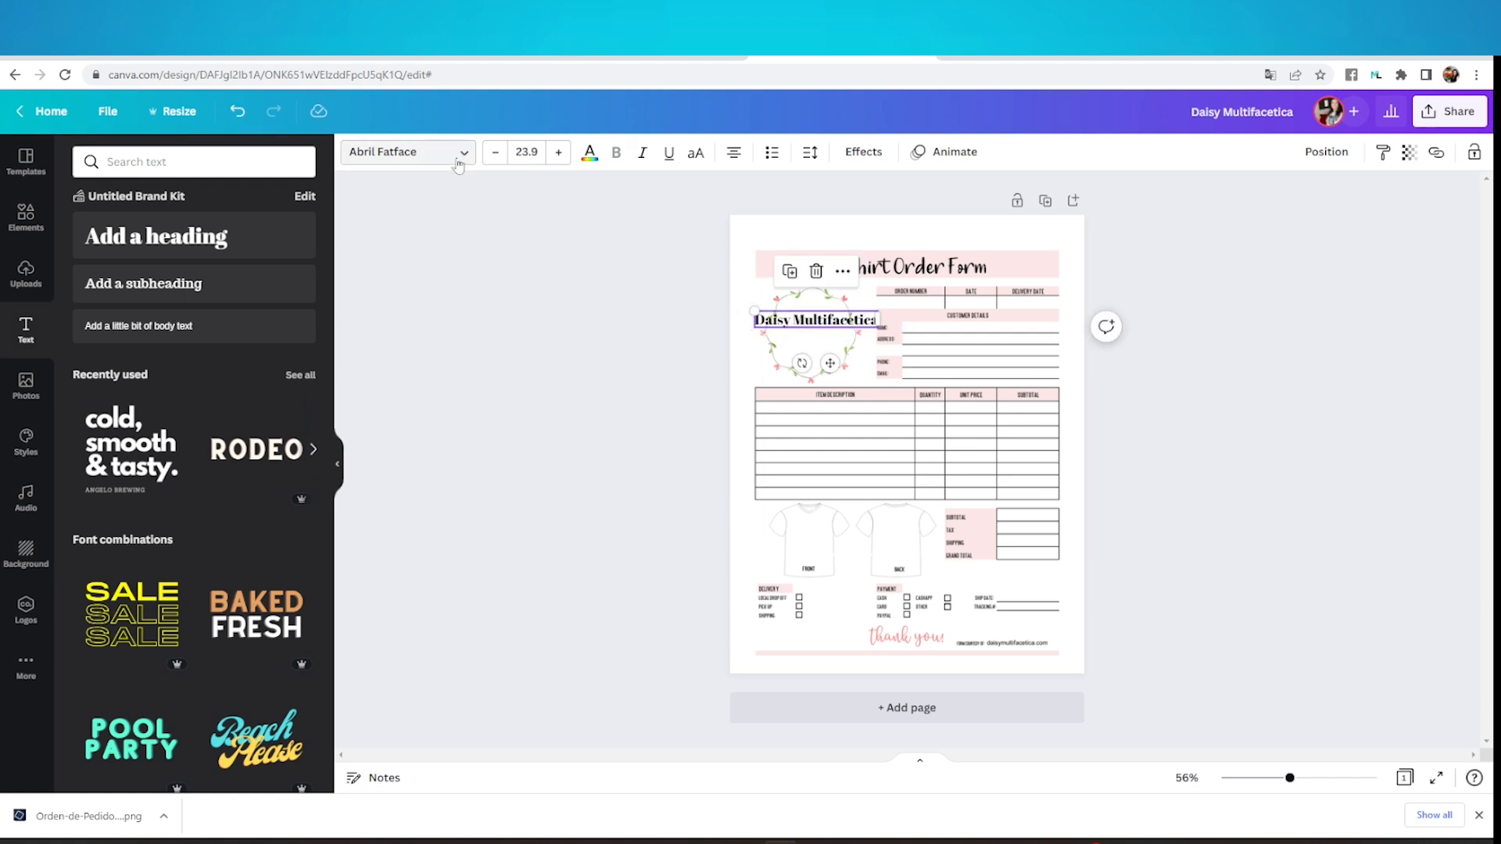
{"action": "left_click", "coordinate": [458, 161]}
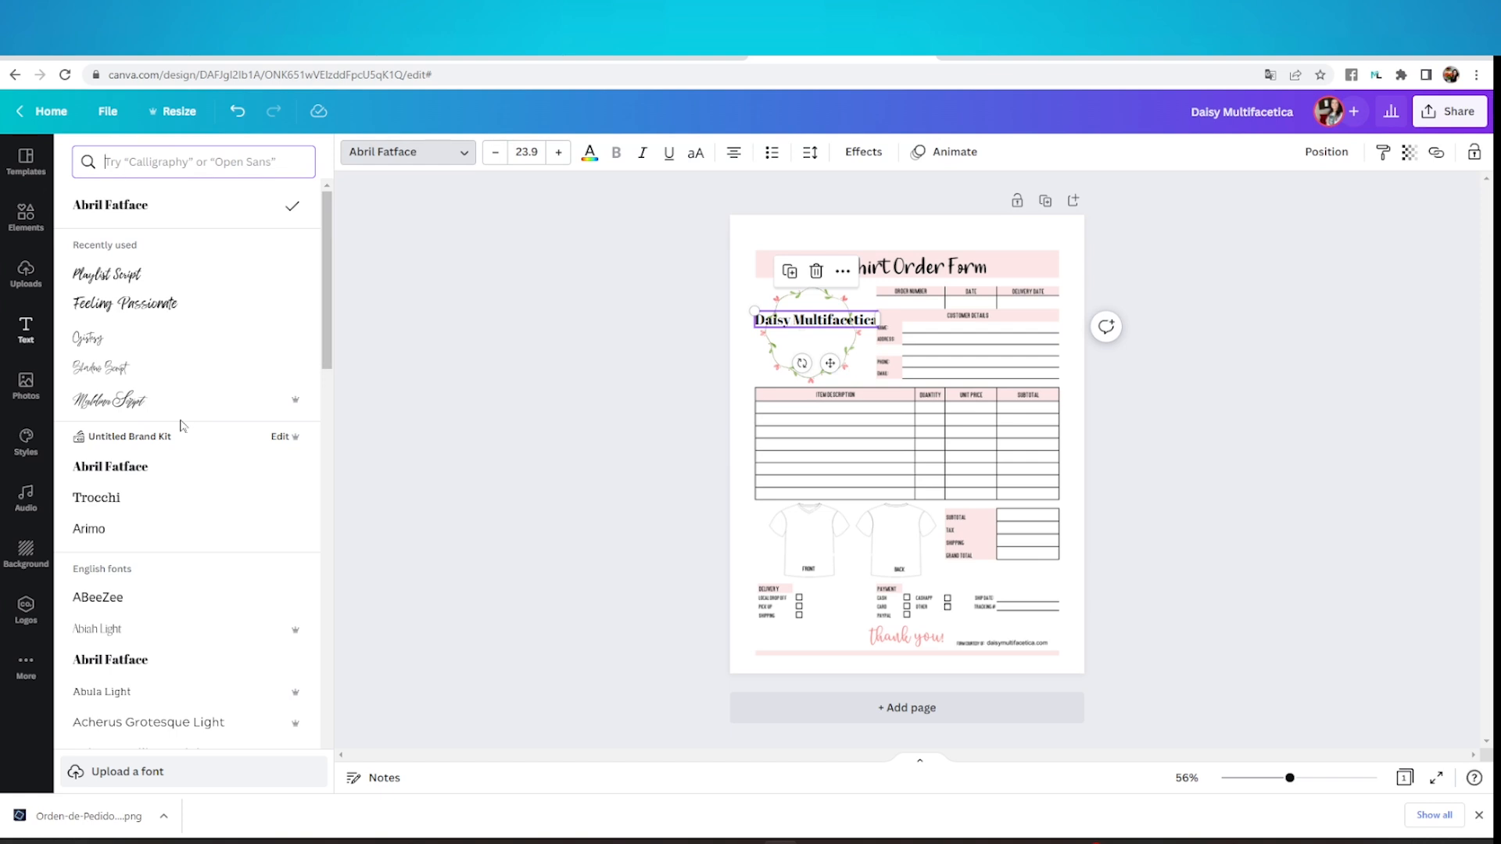
{"action": "left_click", "coordinate": [158, 281]}
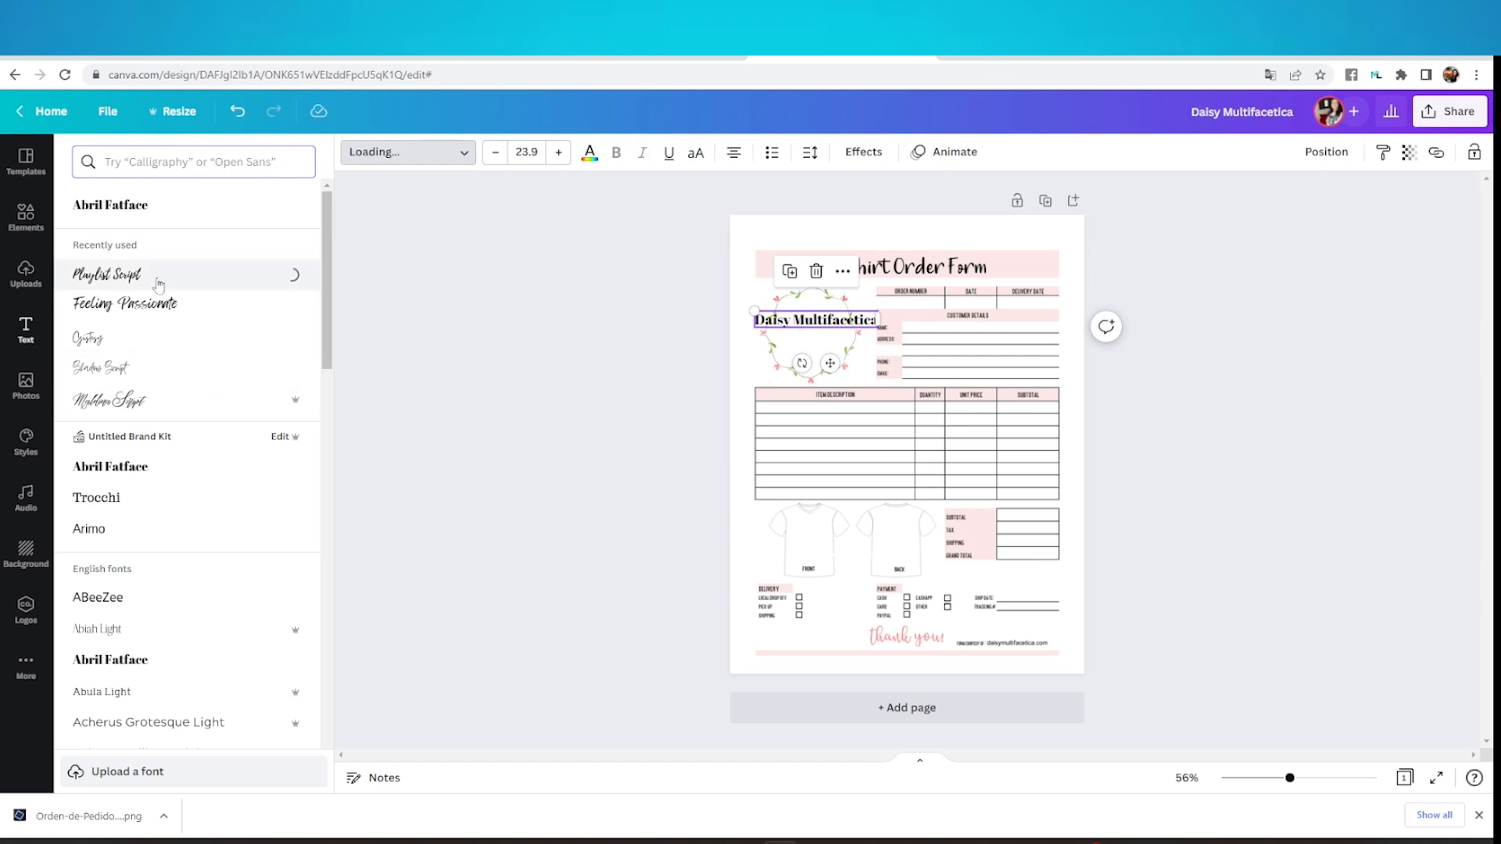
Position the "Daisy Multifacetica" heading across the upper part of the wreath and give it a white Background effect
{"action": "left_click", "coordinate": [156, 305]}
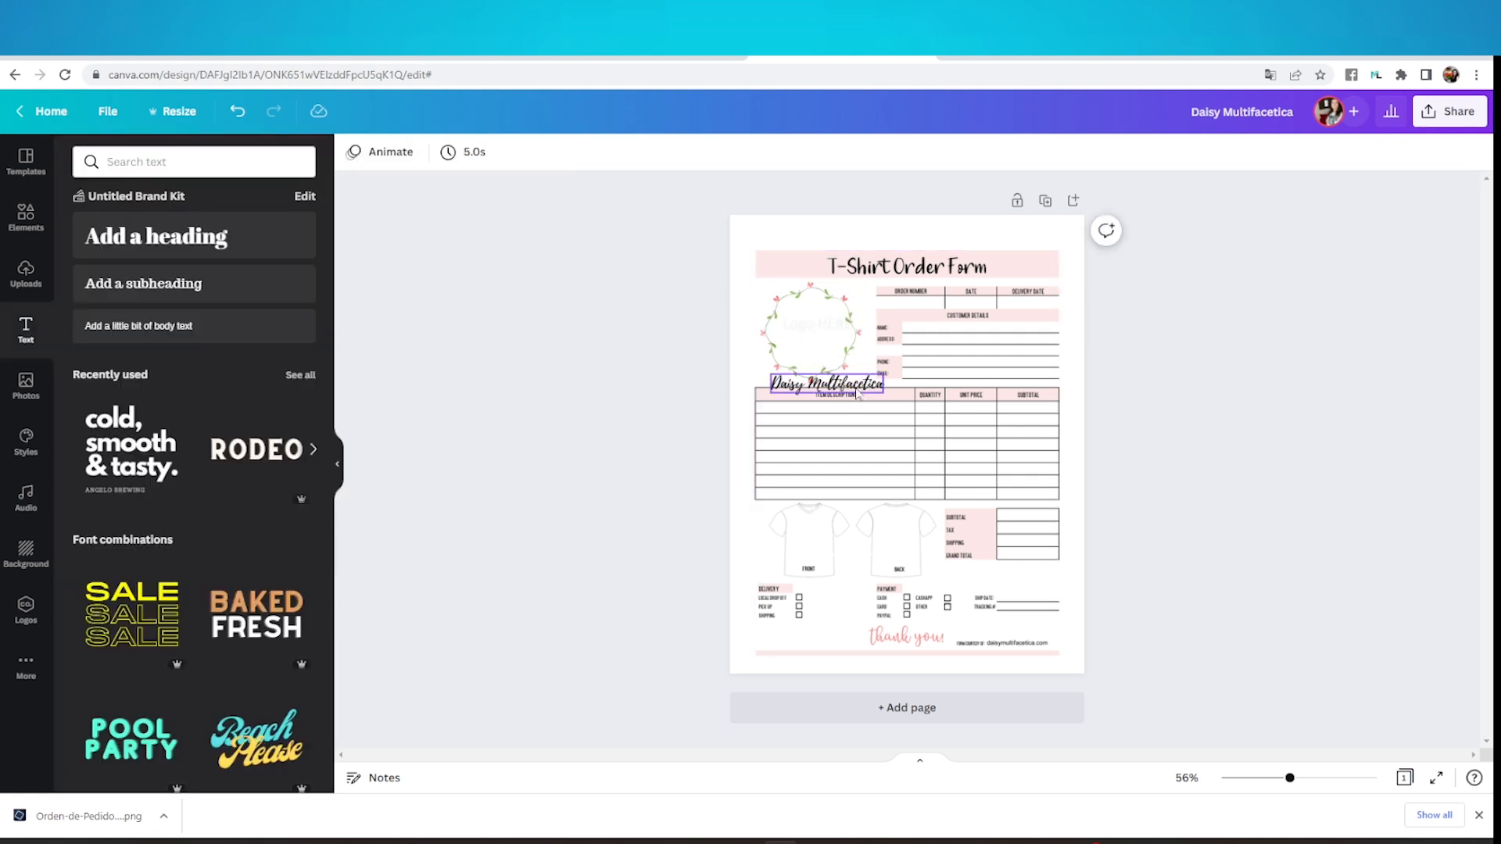
{"action": "left_click_drag", "start_coordinate": [858, 388], "coordinate": [843, 325]}
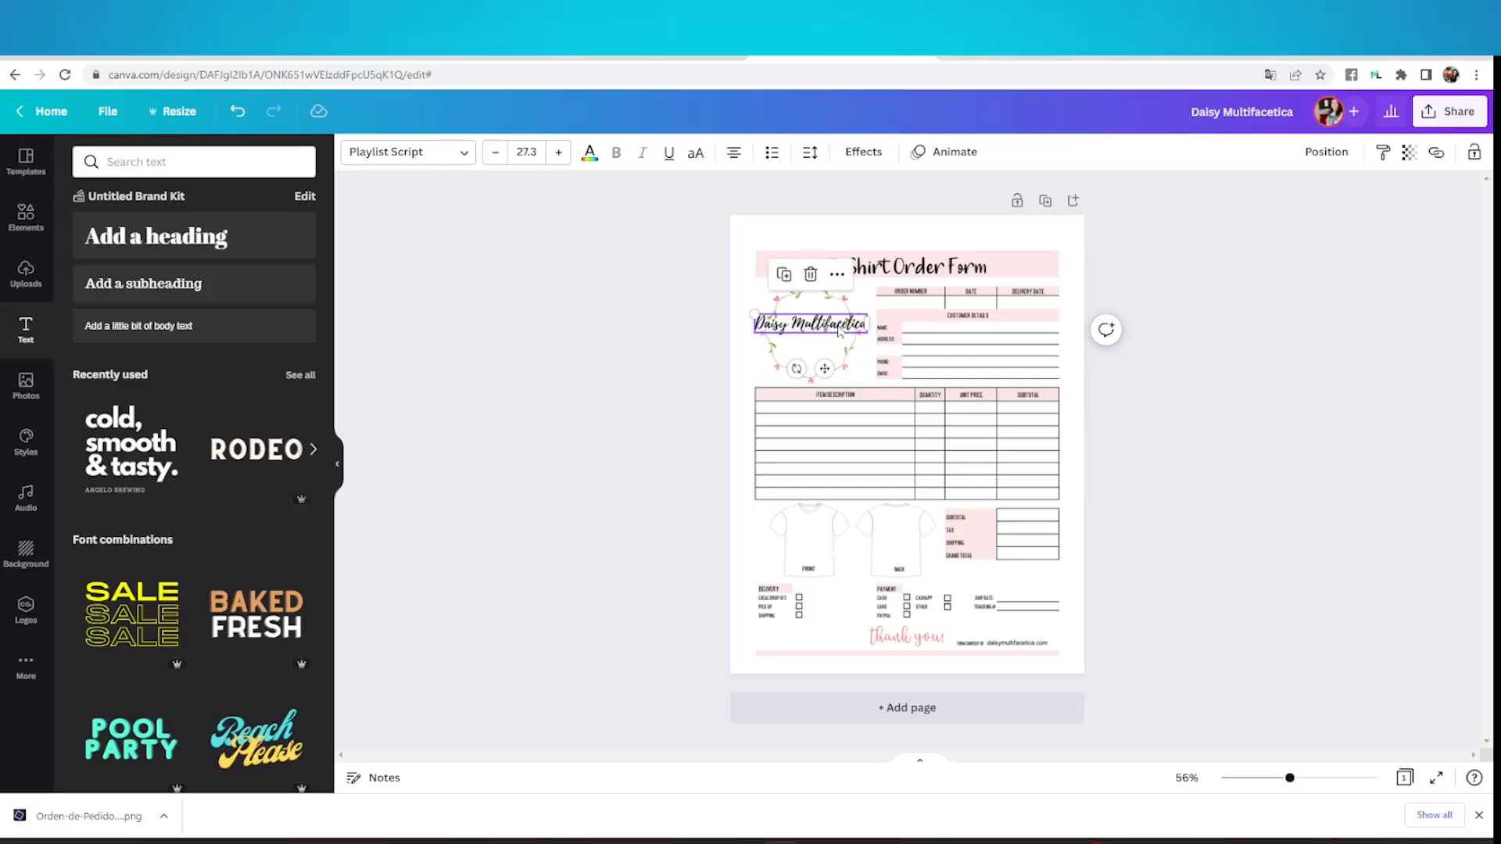
{"action": "left_click", "coordinate": [861, 157]}
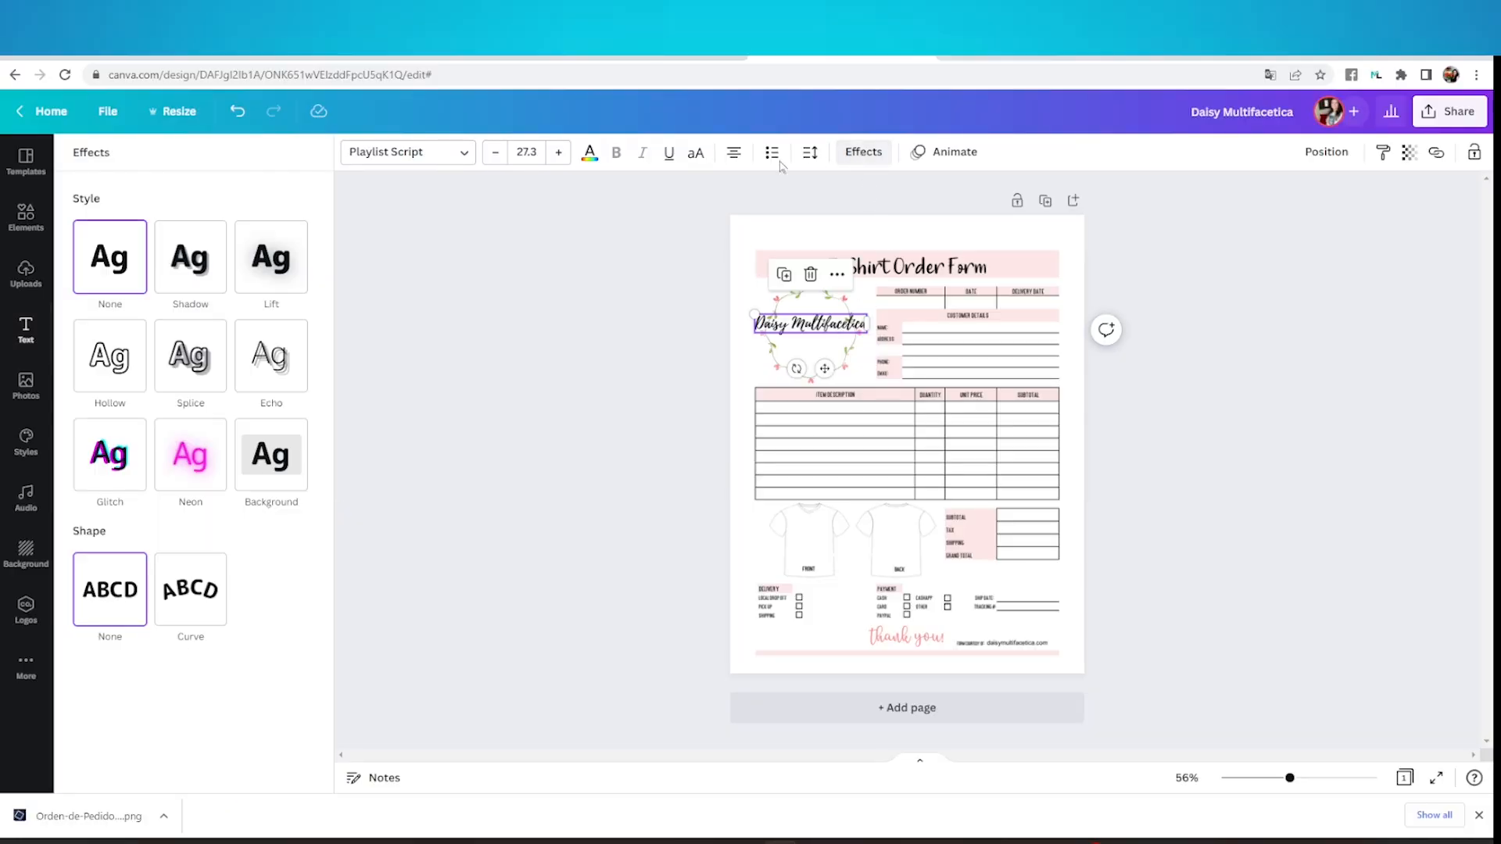
{"action": "left_click", "coordinate": [276, 486]}
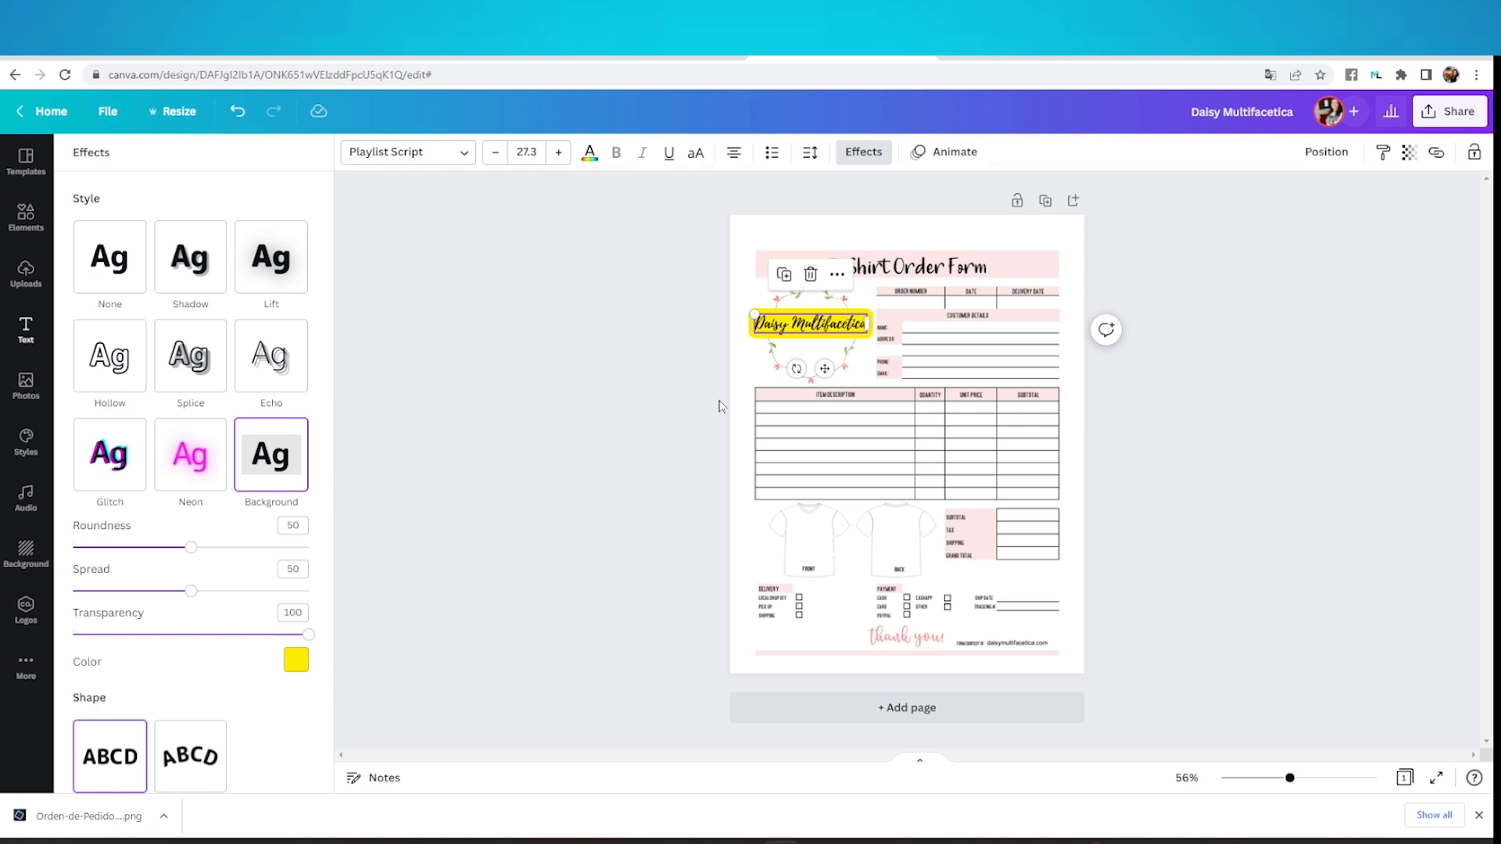
{"action": "left_click", "coordinate": [294, 663]}
{"action": "left_click", "coordinate": [169, 434]}
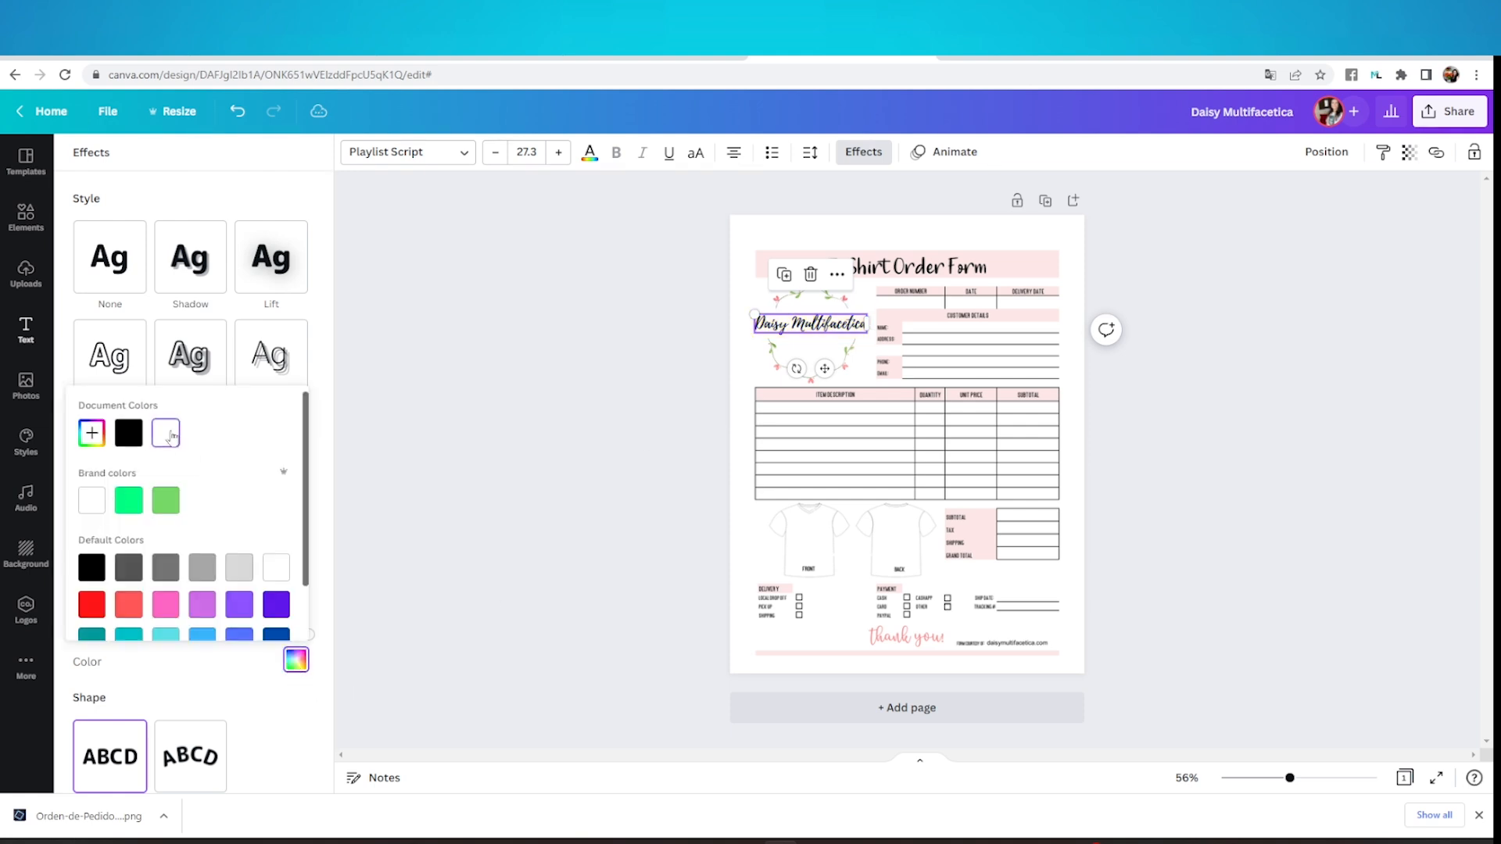
{"action": "left_click", "coordinate": [638, 326]}
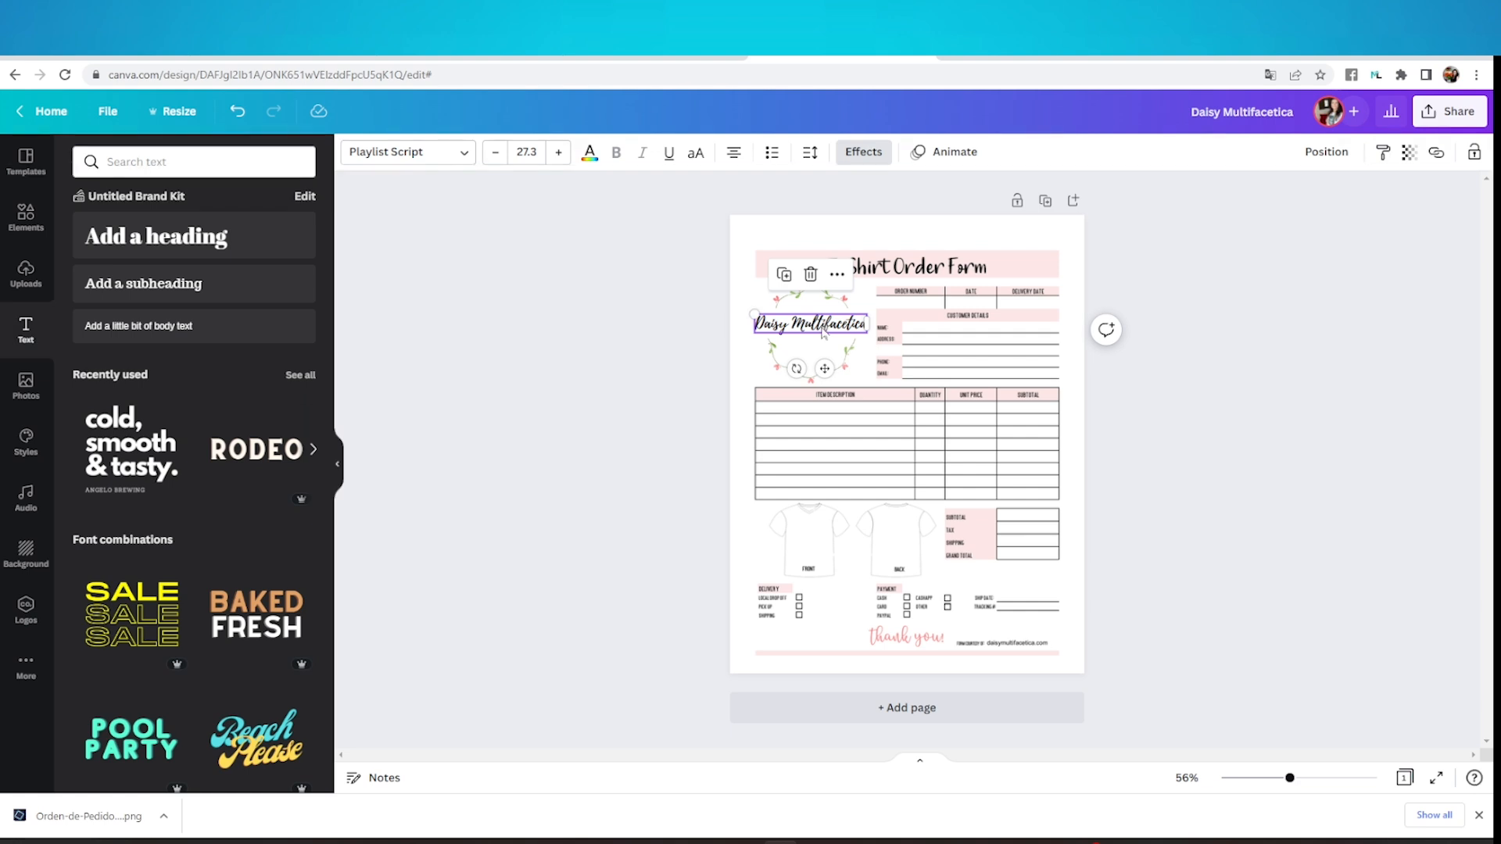
{"action": "left_click_drag", "start_coordinate": [822, 329], "coordinate": [821, 321]}
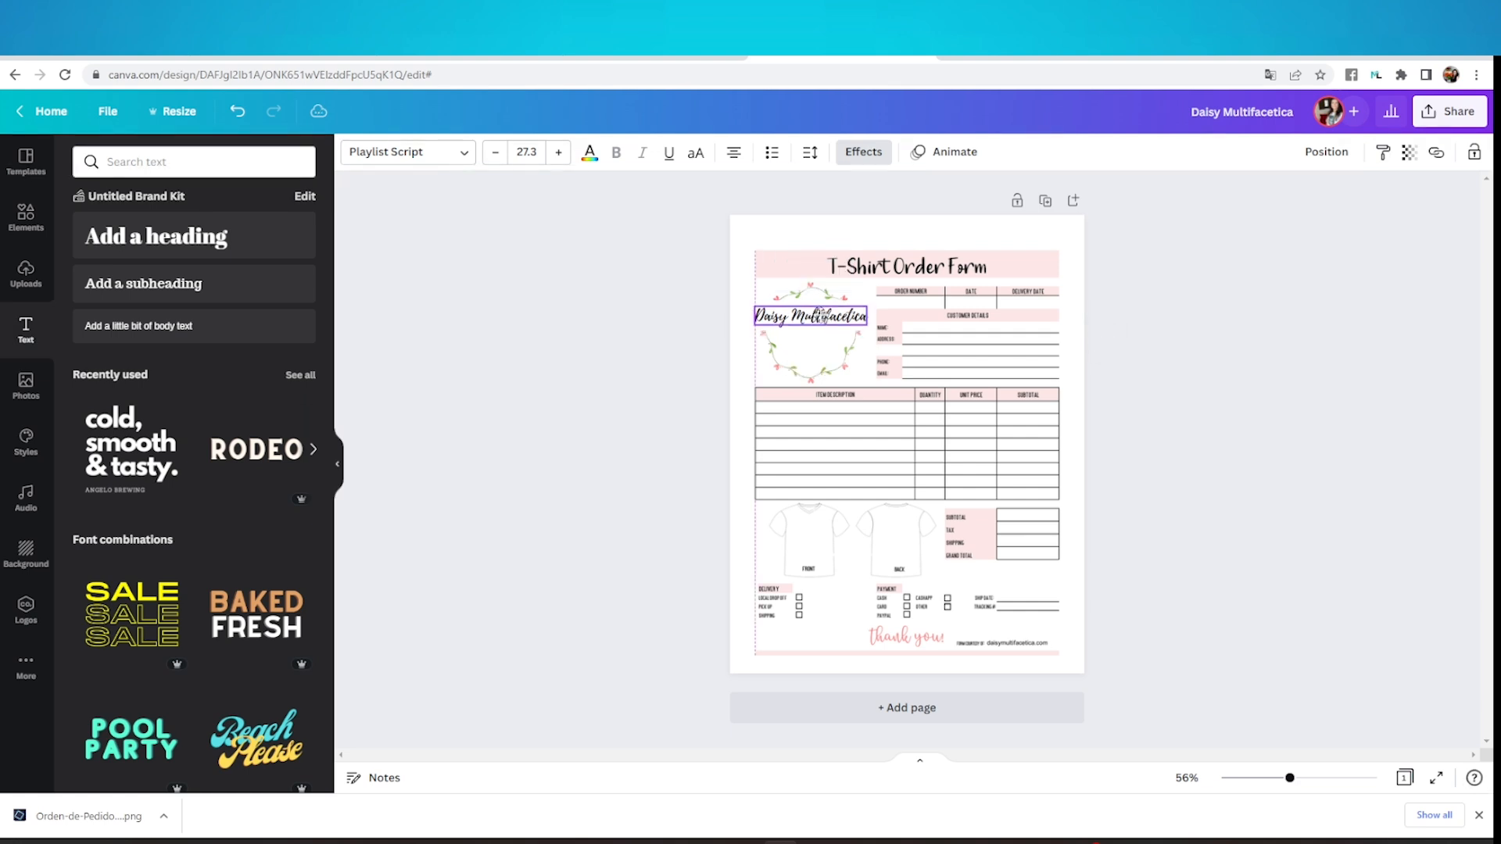
{"action": "left_click", "coordinate": [1213, 346]}
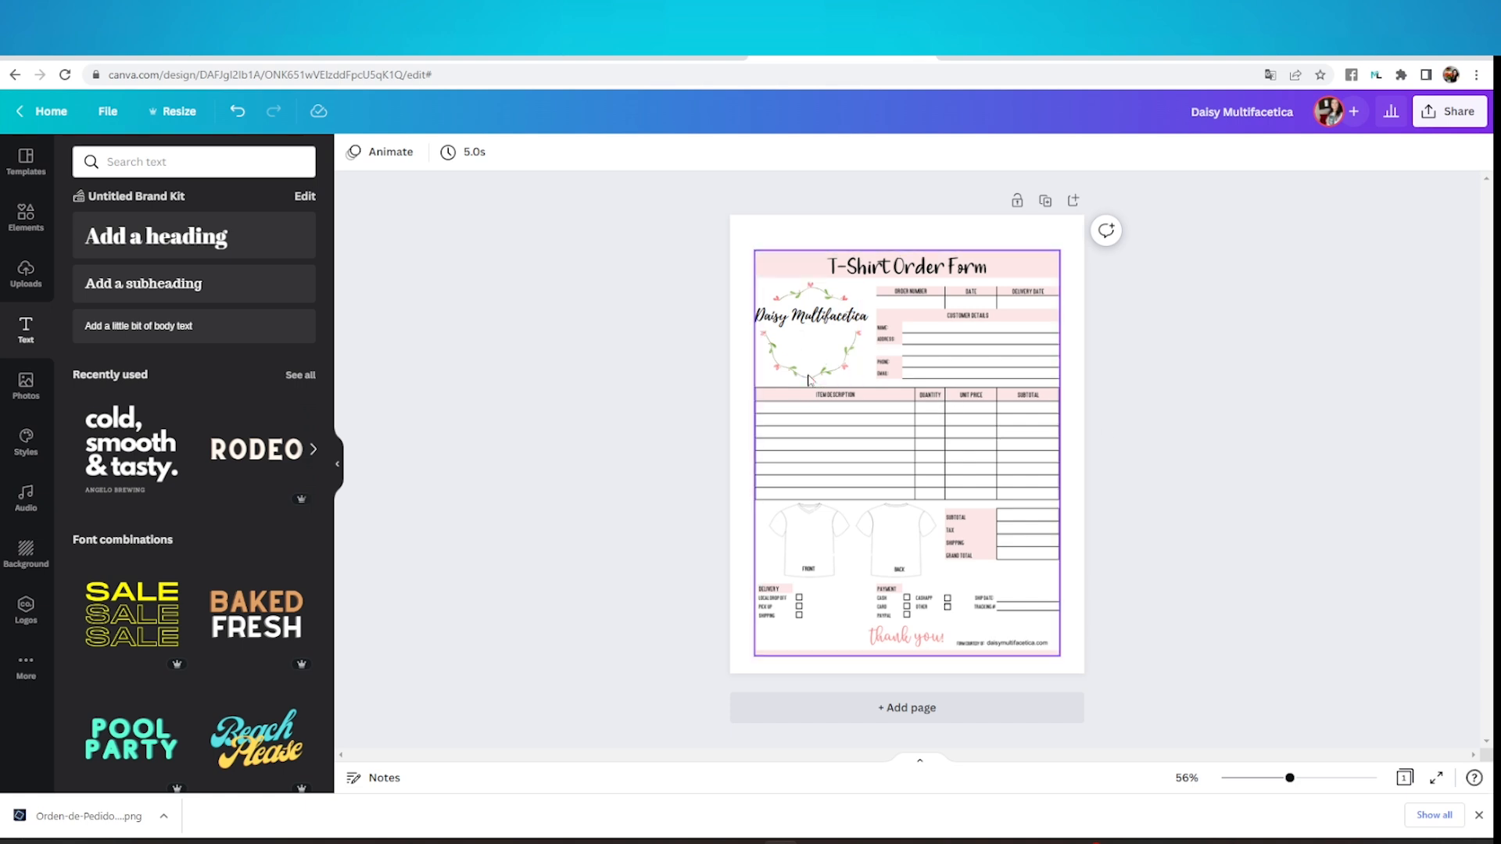
{"action": "left_click", "coordinate": [203, 286]}
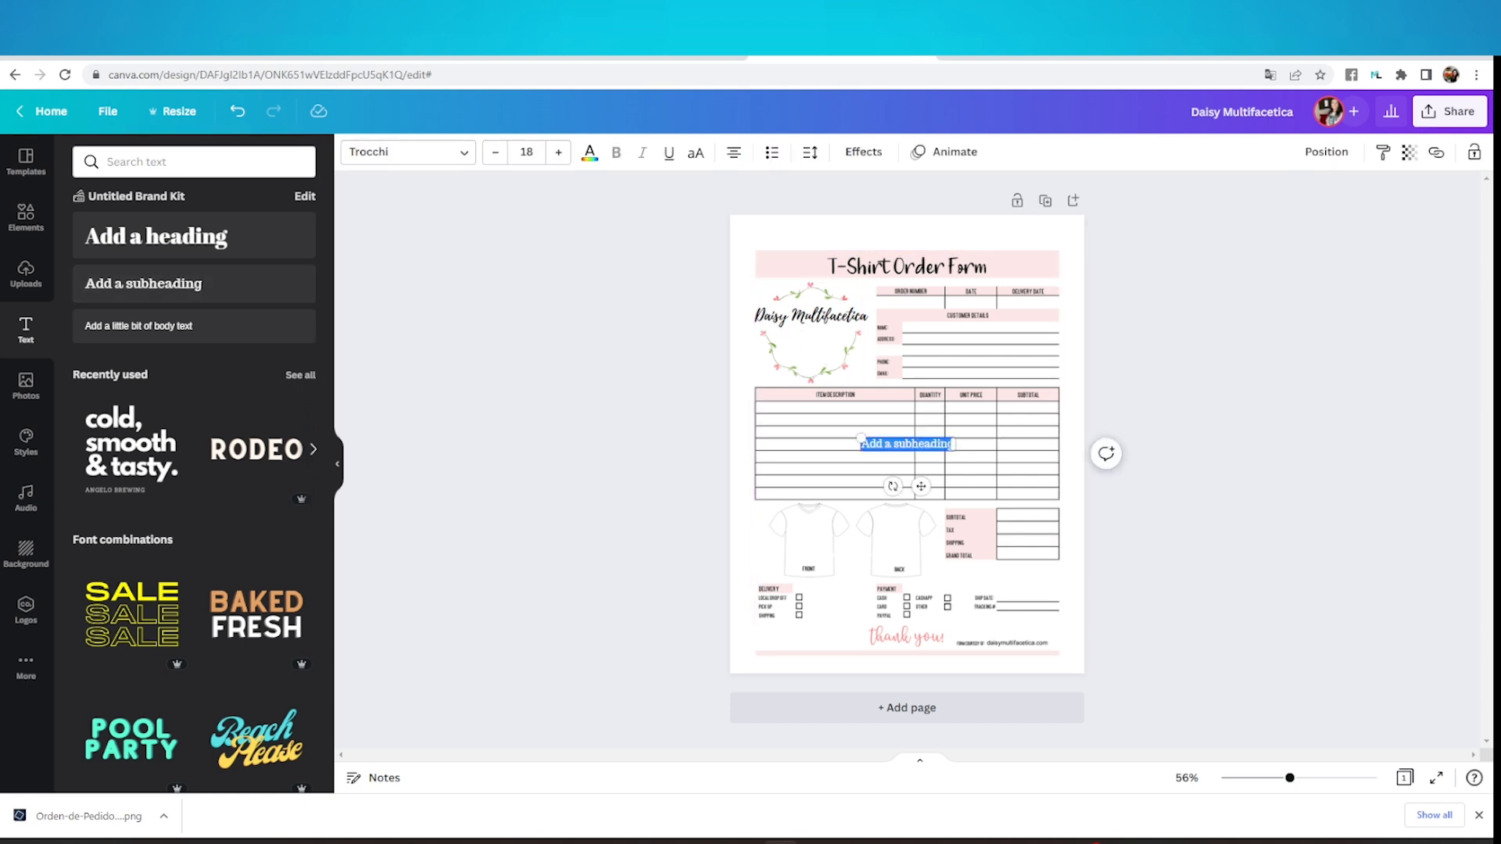
{"action": "left_click", "coordinate": [884, 444]}
{"action": "left_click", "coordinate": [1184, 447]}
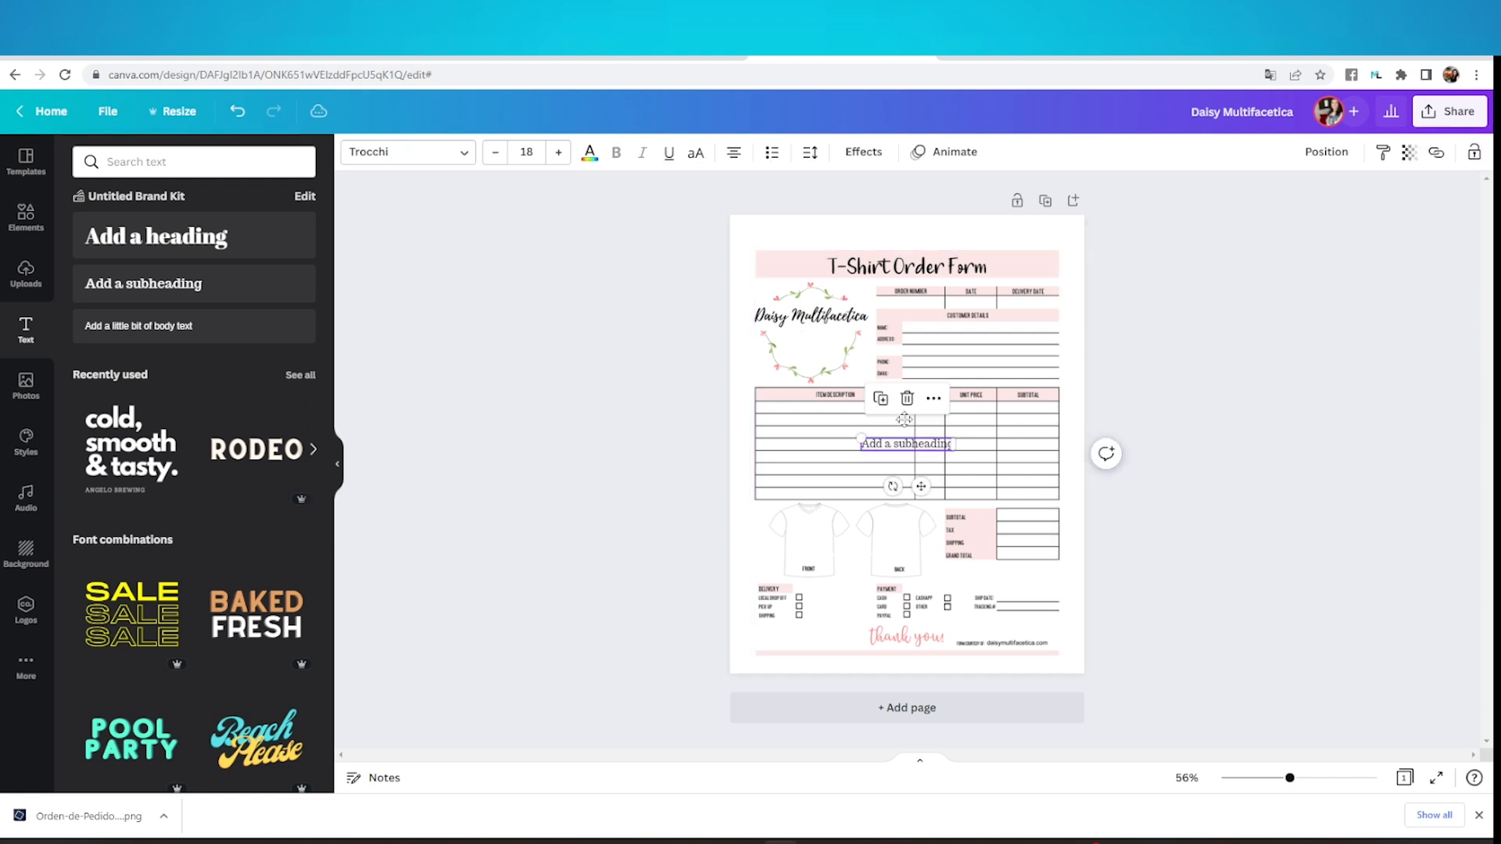
{"action": "left_click_drag", "start_coordinate": [924, 445], "coordinate": [830, 340]}
{"action": "double_click", "coordinate": [830, 340]}
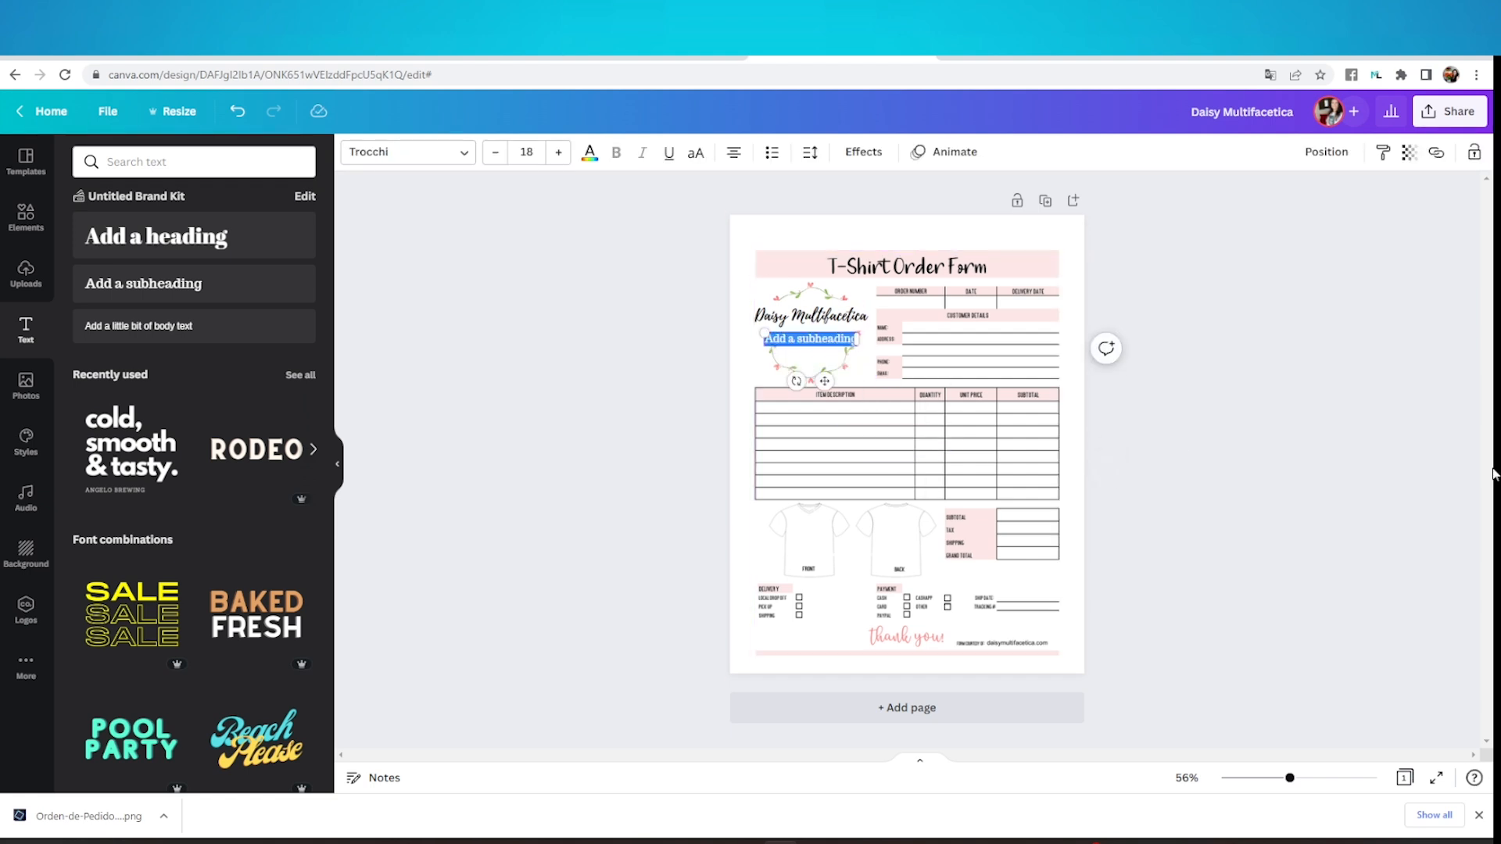
{"action": "type", "text": "www.daisymultifacetica.c"}
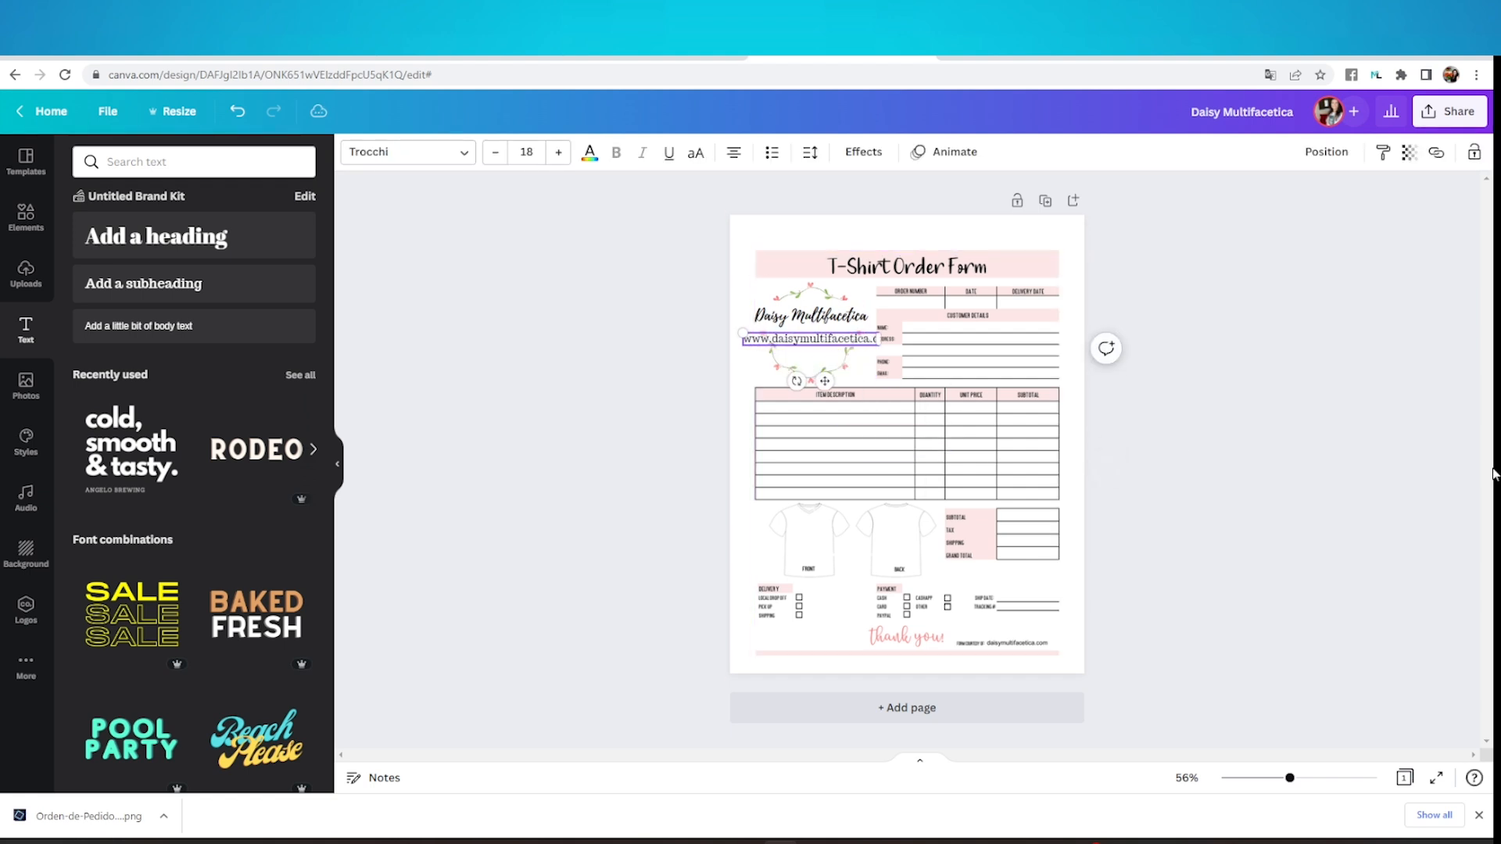
{"action": "type", "text": "om"}
{"action": "key", "text": "Return"}
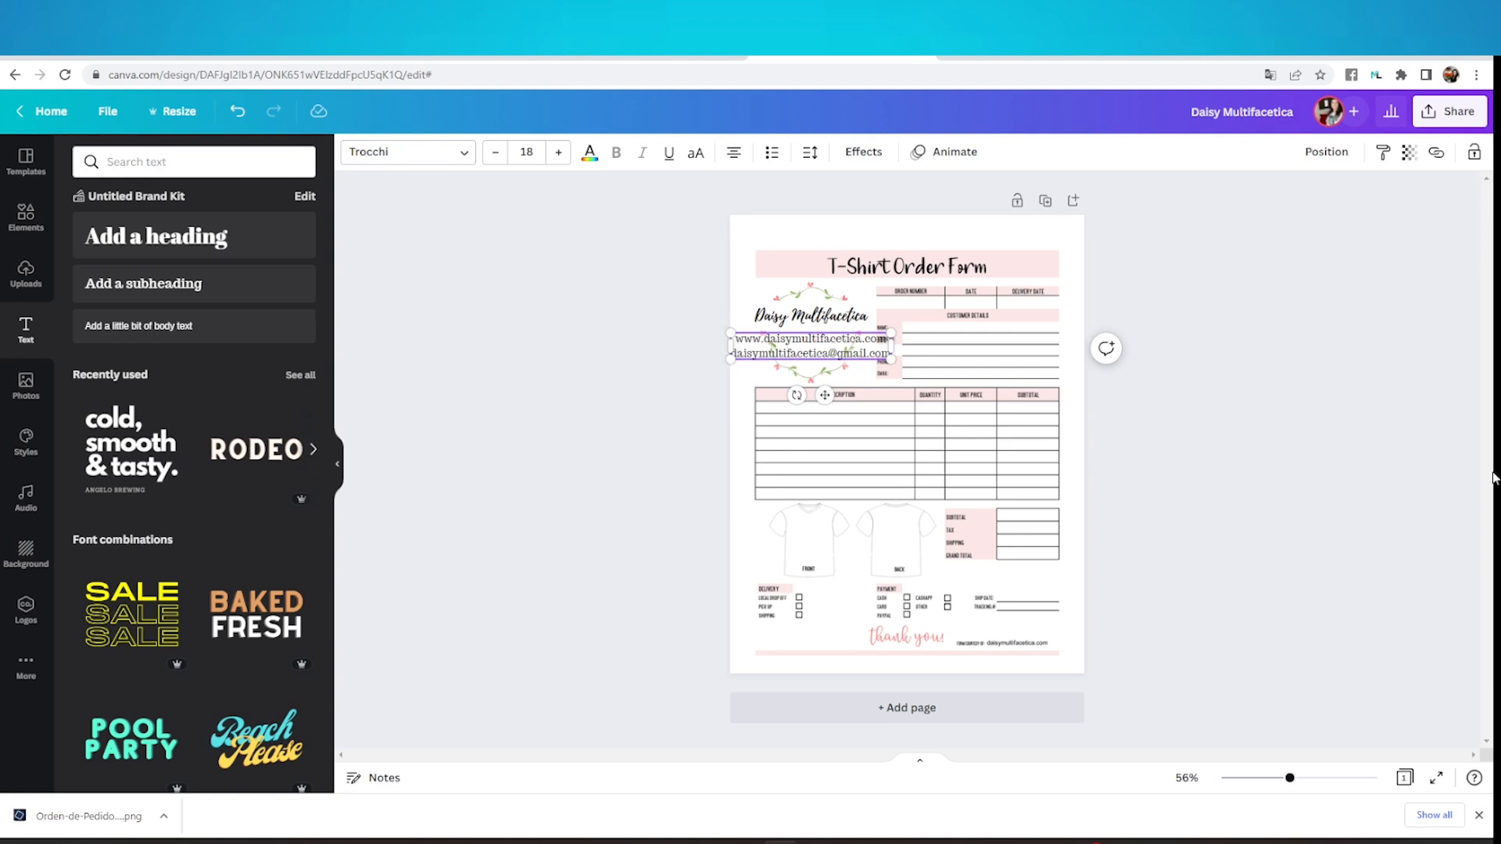
Shrink the website and e-mail text to font size 12.3 and place it directly under the business name
{"action": "left_click", "coordinate": [1188, 426]}
{"action": "left_click", "coordinate": [872, 347]}
{"action": "left_click_drag", "start_coordinate": [891, 333], "coordinate": [828, 343]}
{"action": "left_click_drag", "start_coordinate": [730, 343], "coordinate": [717, 341]}
{"action": "left_click_drag", "start_coordinate": [795, 354], "coordinate": [831, 345]}
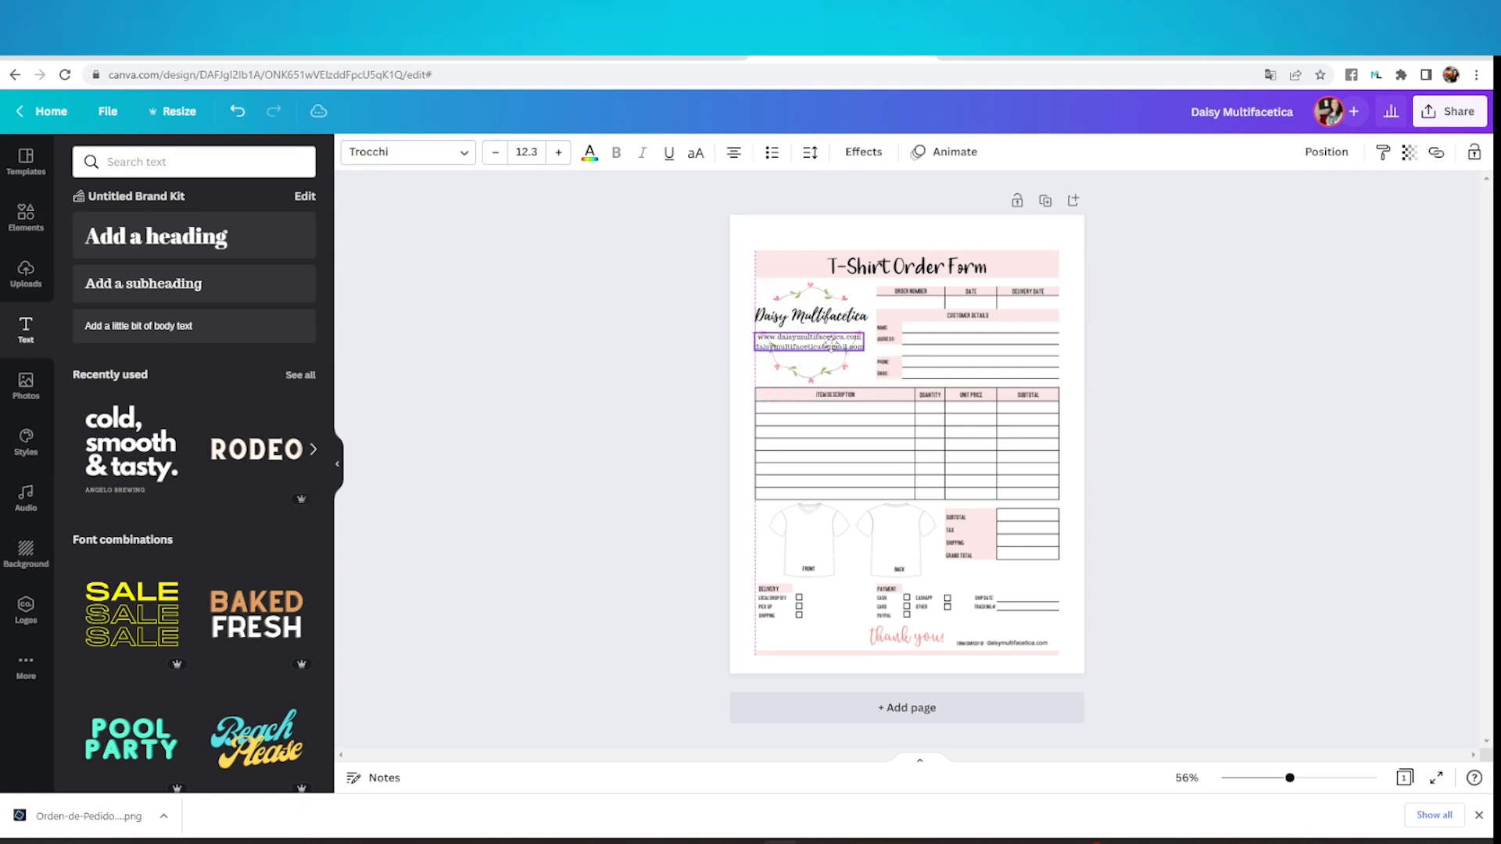
Give the website and e-mail text a white Background effect and nudge it up closer to the business name
{"action": "left_click", "coordinate": [871, 157]}
{"action": "left_click", "coordinate": [265, 453]}
{"action": "left_click", "coordinate": [294, 658]}
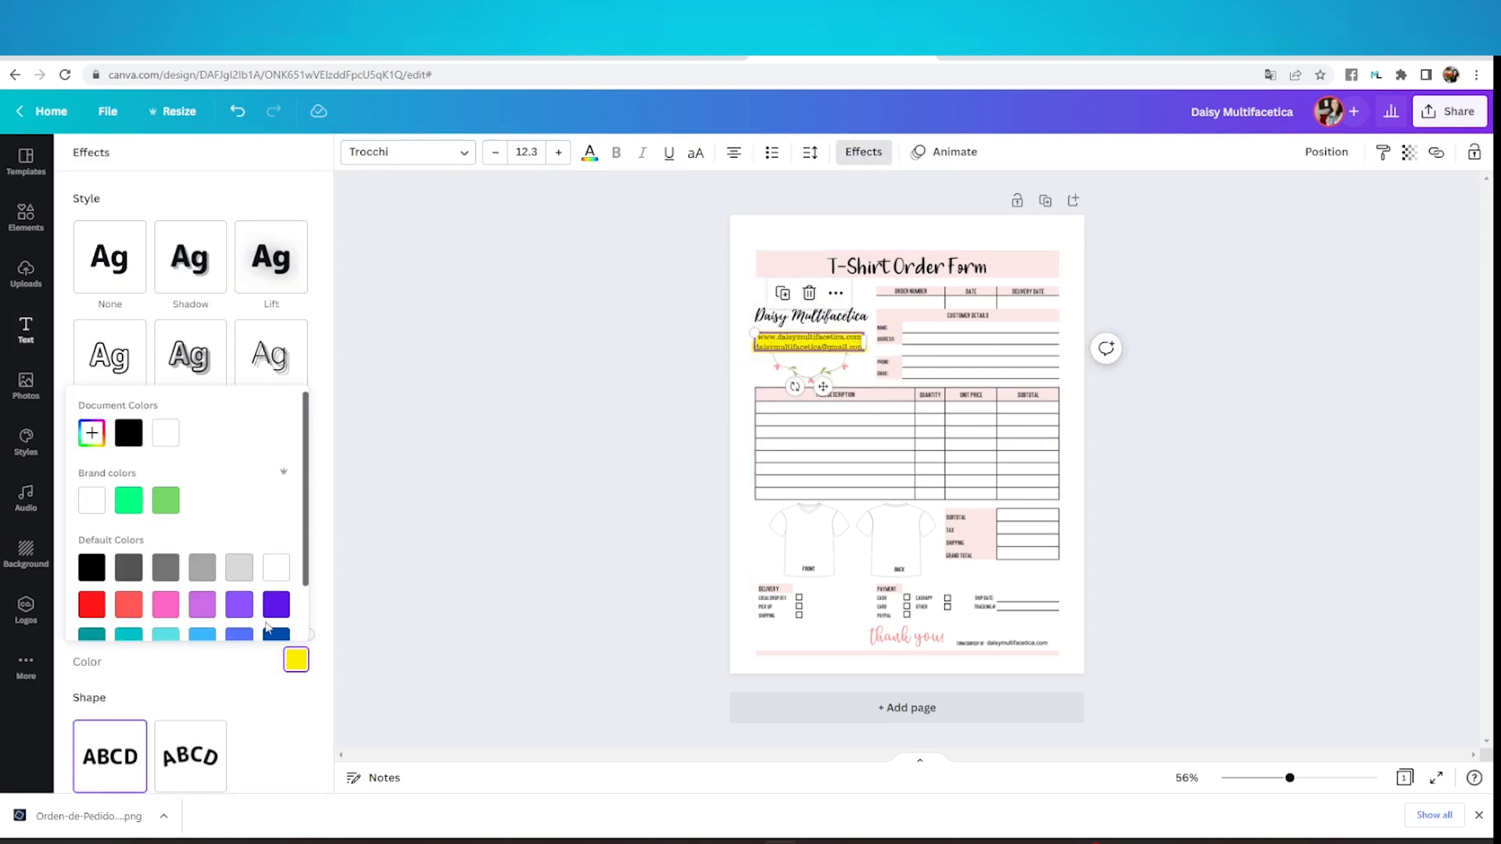
{"action": "left_click", "coordinate": [167, 432]}
{"action": "left_click", "coordinate": [1284, 384]}
{"action": "left_click", "coordinate": [820, 342]}
{"action": "left_click_drag", "start_coordinate": [820, 343], "coordinate": [820, 337]}
{"action": "left_click", "coordinate": [1369, 392]}
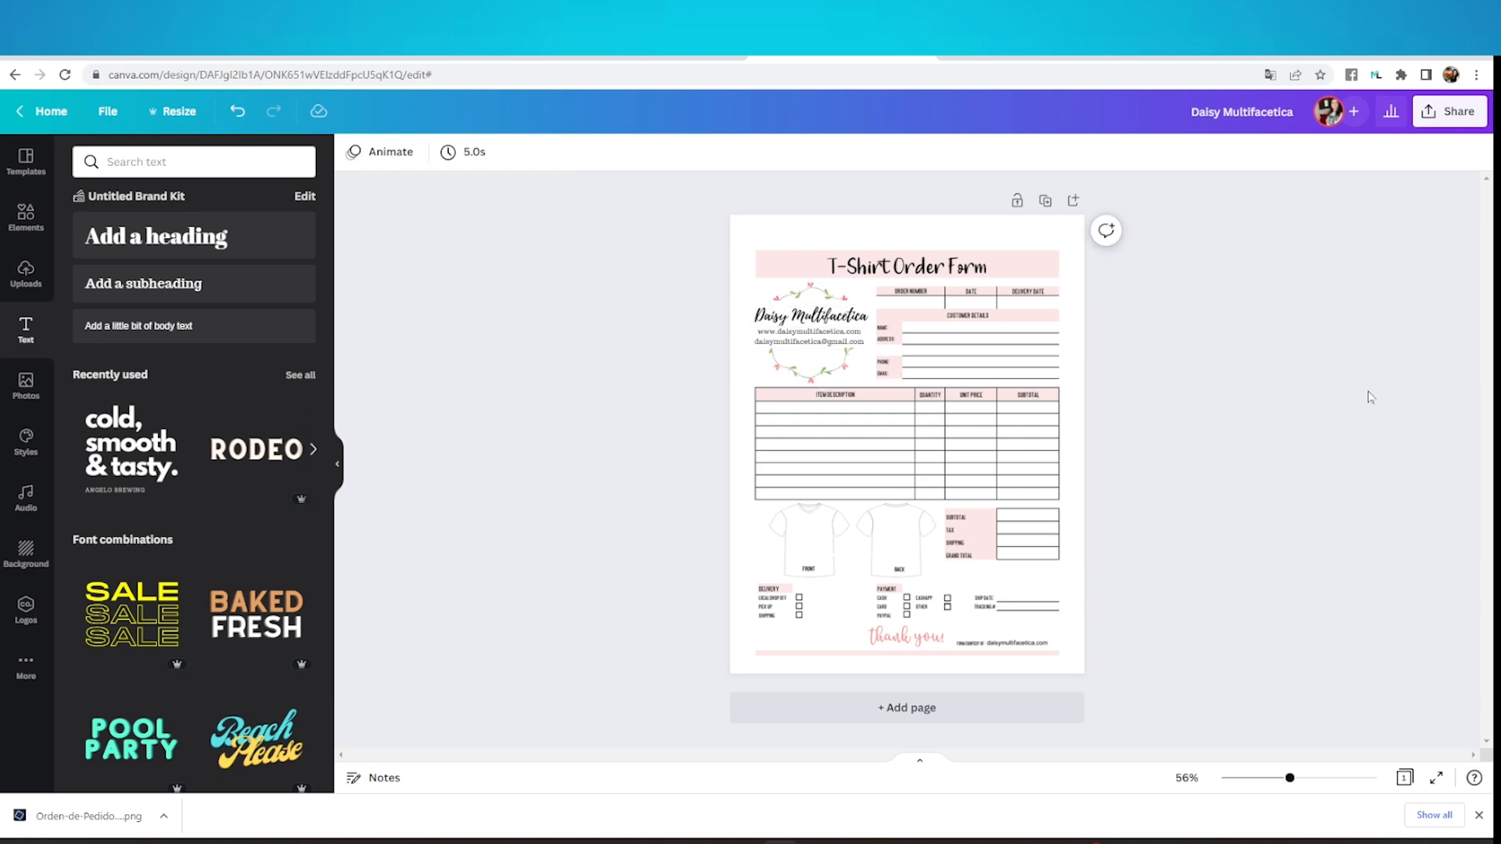
Add the recently used pink peony bouquet with blue-green leaves and place it small at the bottom of the wreath
{"action": "left_click", "coordinate": [26, 383]}
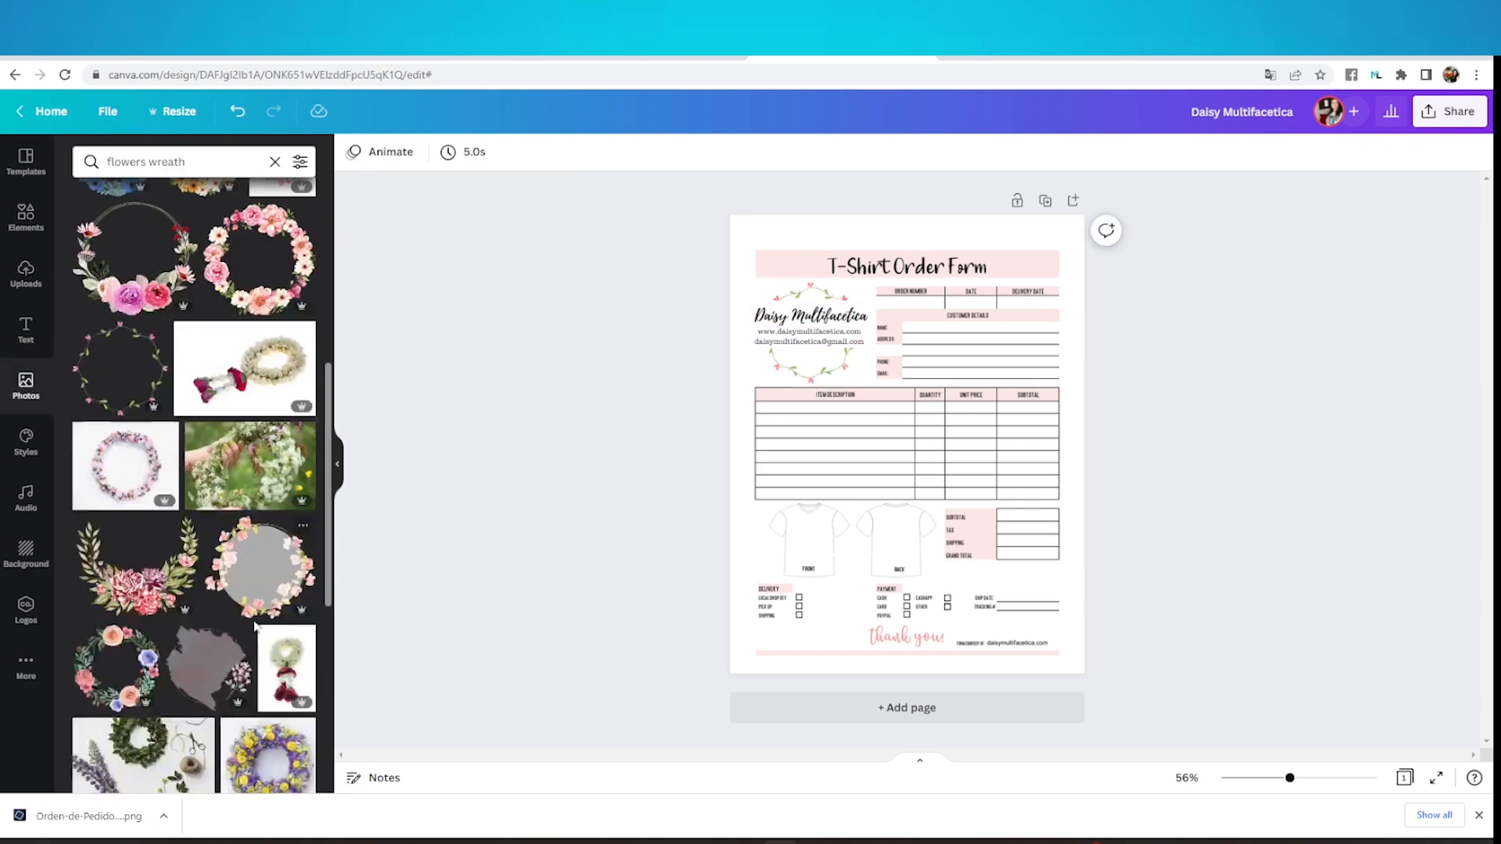
{"action": "scroll", "coordinate": [288, 562], "scroll_direction": "down", "scroll_amount": 5}
{"action": "left_click", "coordinate": [169, 236]}
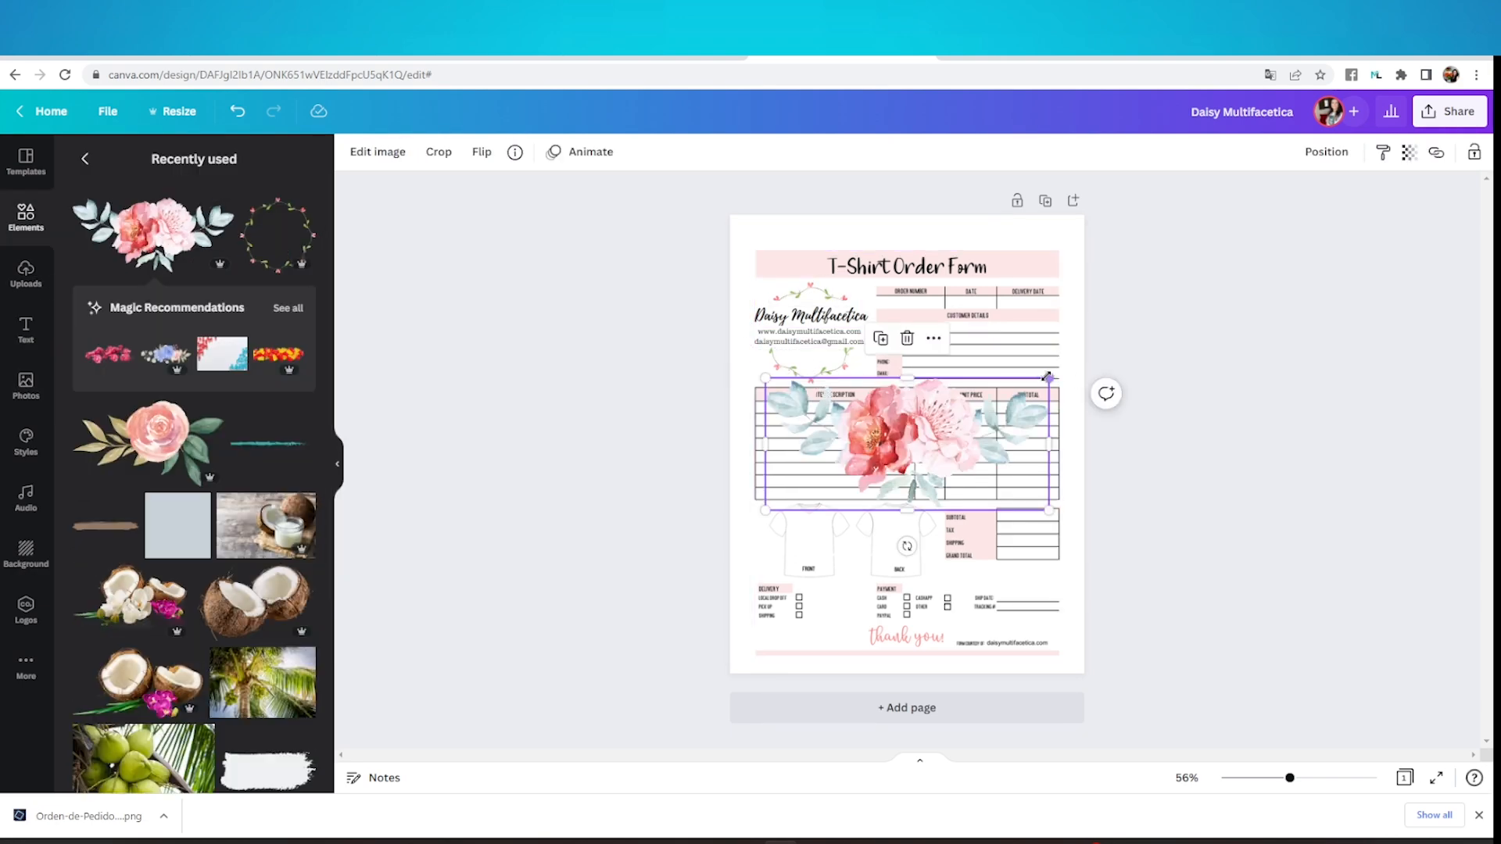
{"action": "left_click_drag", "start_coordinate": [1048, 378], "coordinate": [819, 374]}
{"action": "left_click", "coordinate": [1235, 392]}
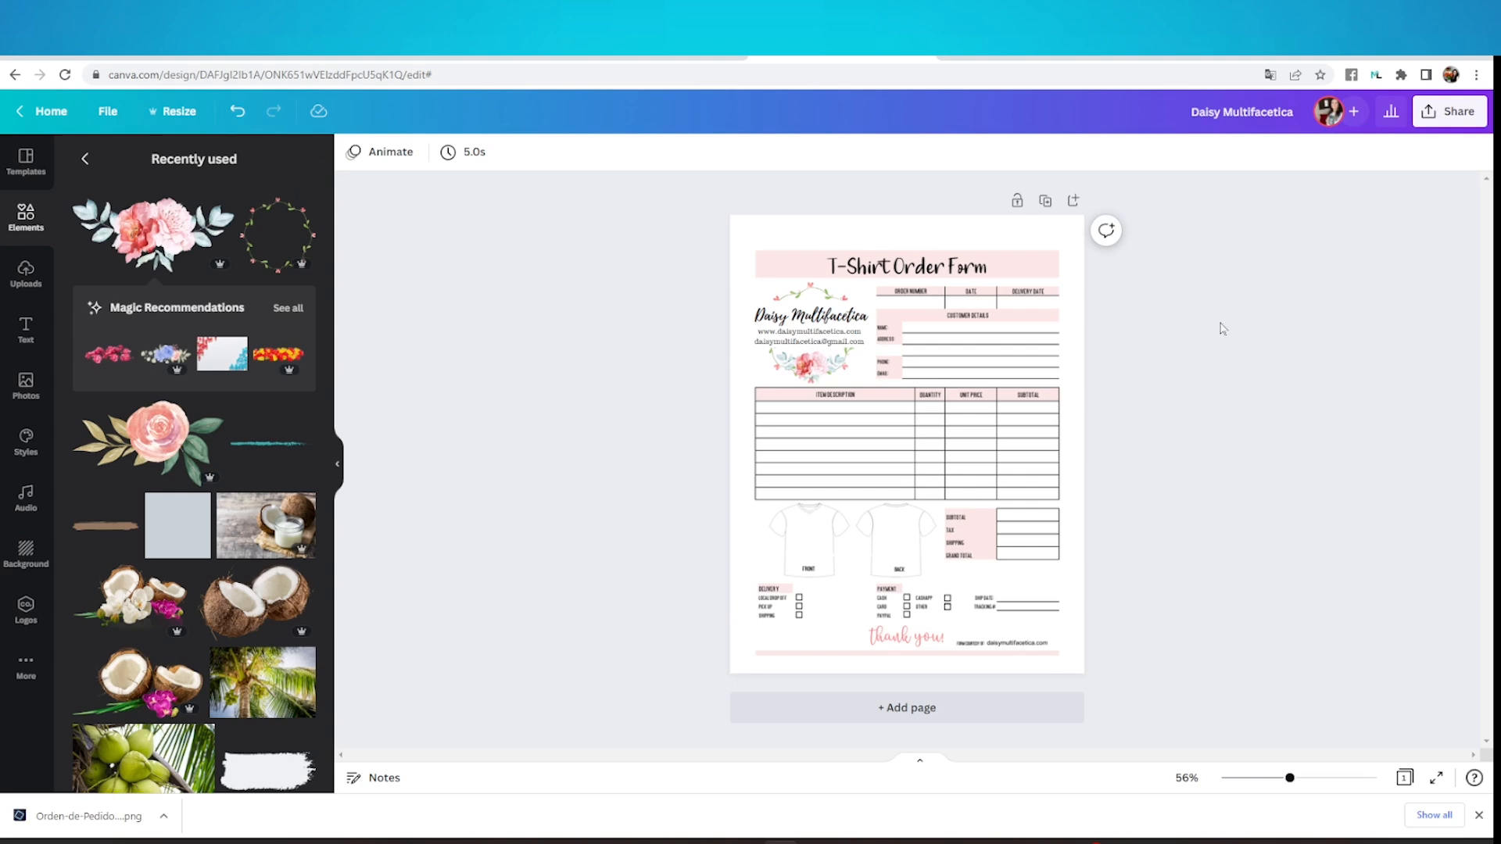
Crop the original "T-Shirt Order Form" title banner off the top of the form image
{"action": "left_click", "coordinate": [915, 249]}
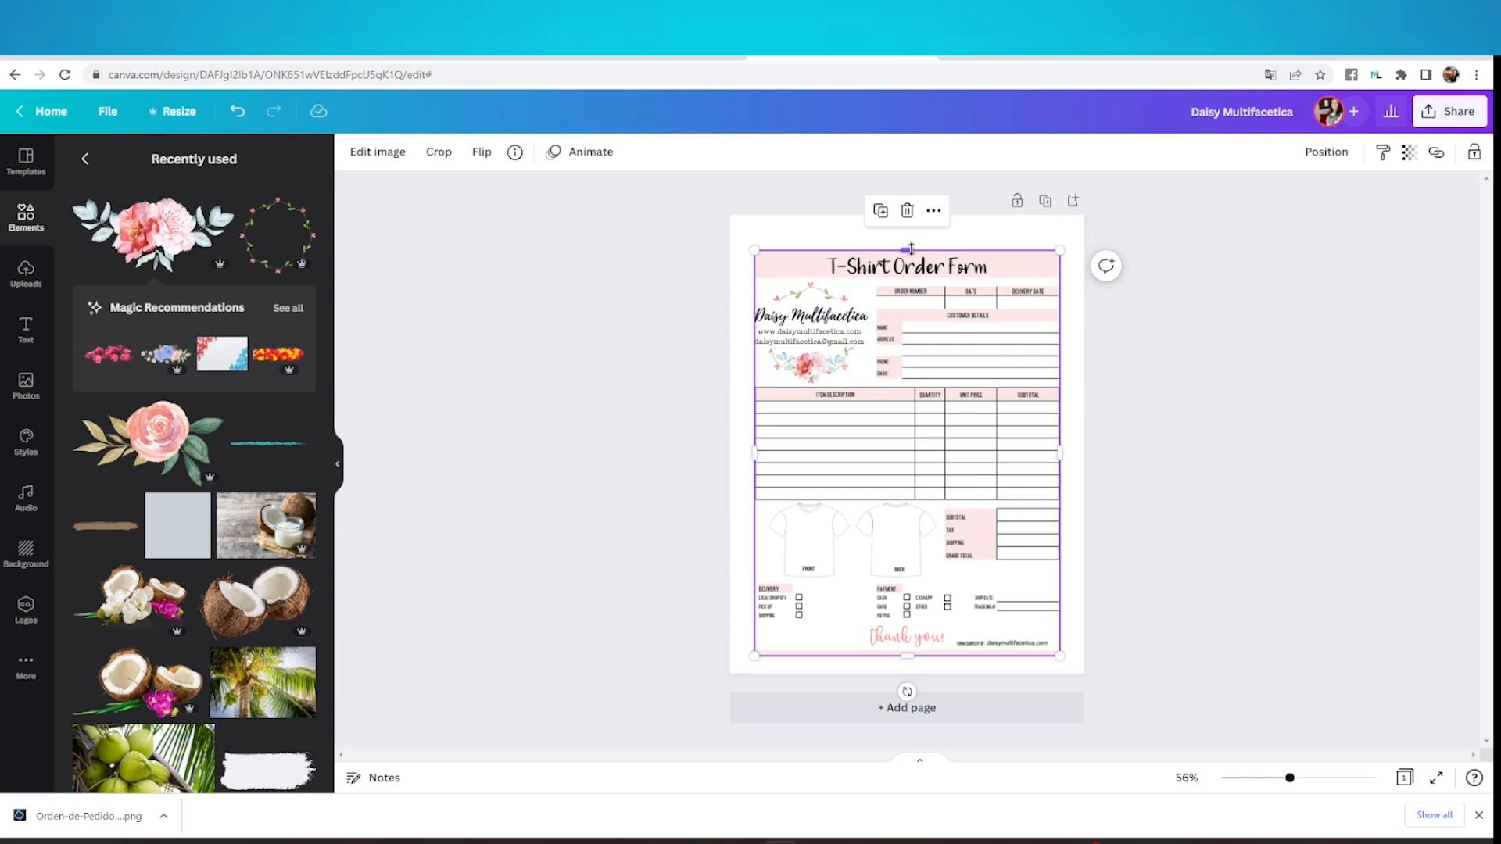
{"action": "left_click_drag", "start_coordinate": [911, 249], "coordinate": [907, 281]}
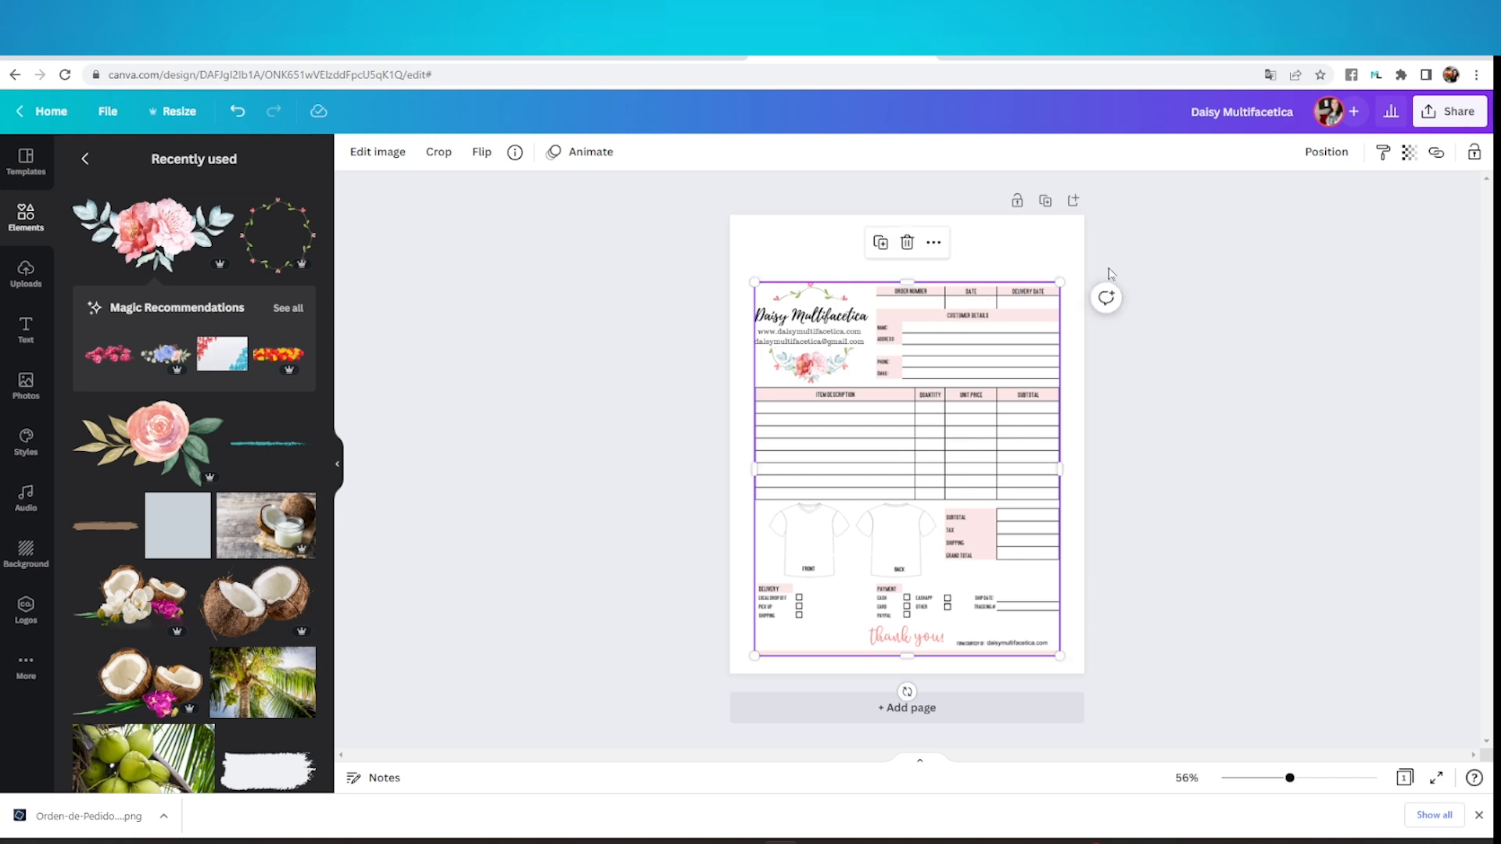
{"action": "left_click", "coordinate": [1110, 273]}
Add a heading reading "T-Shirt Order Form" and place it in the empty space above the form
{"action": "left_click", "coordinate": [26, 330]}
{"action": "left_click", "coordinate": [179, 236]}
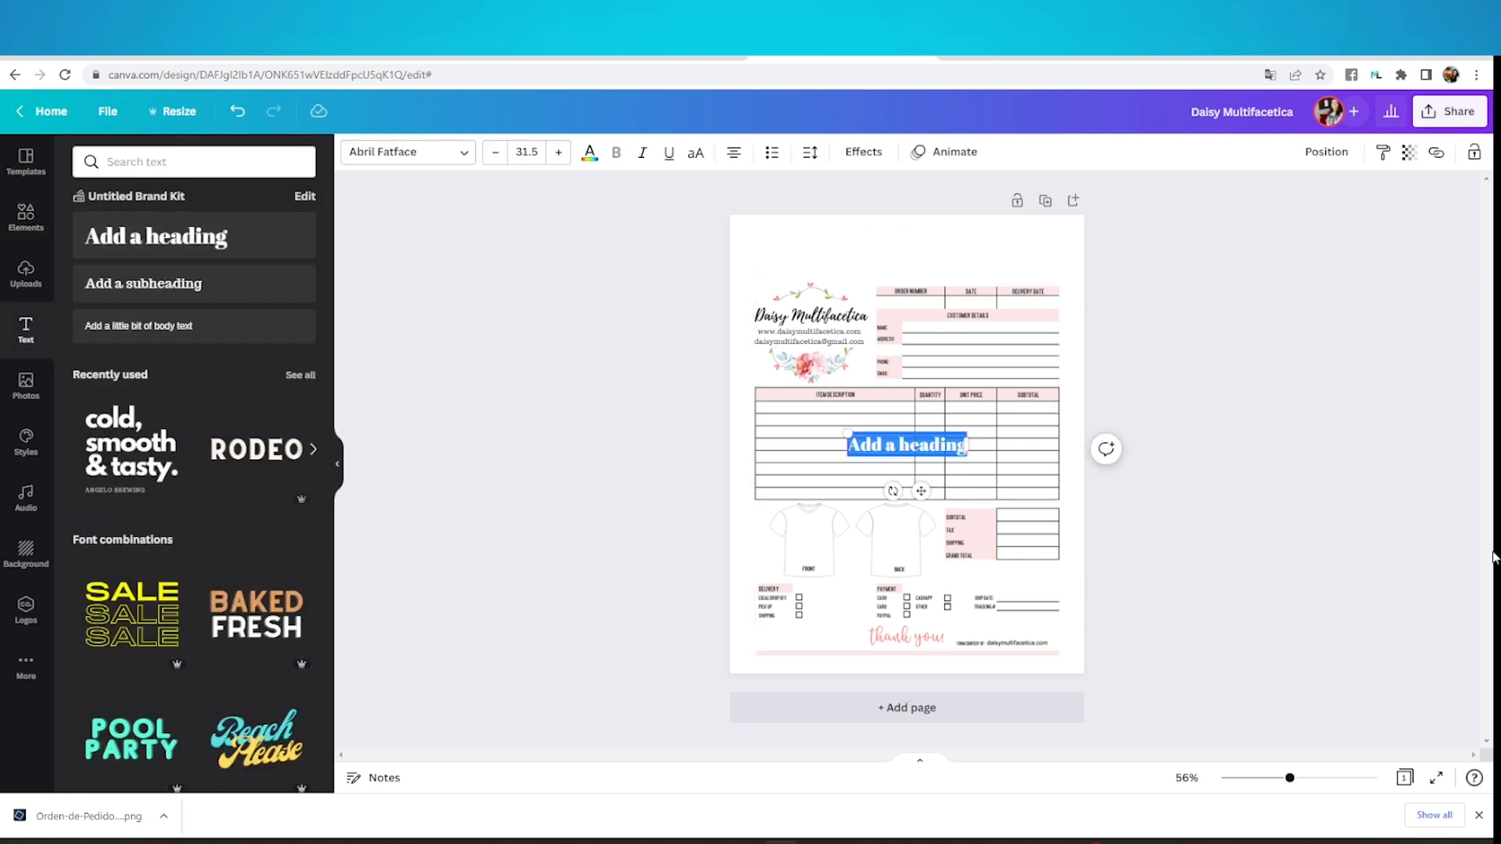
{"action": "key", "text": "BackSpace"}
{"action": "type", "text": "T-Shirt Order Form"}
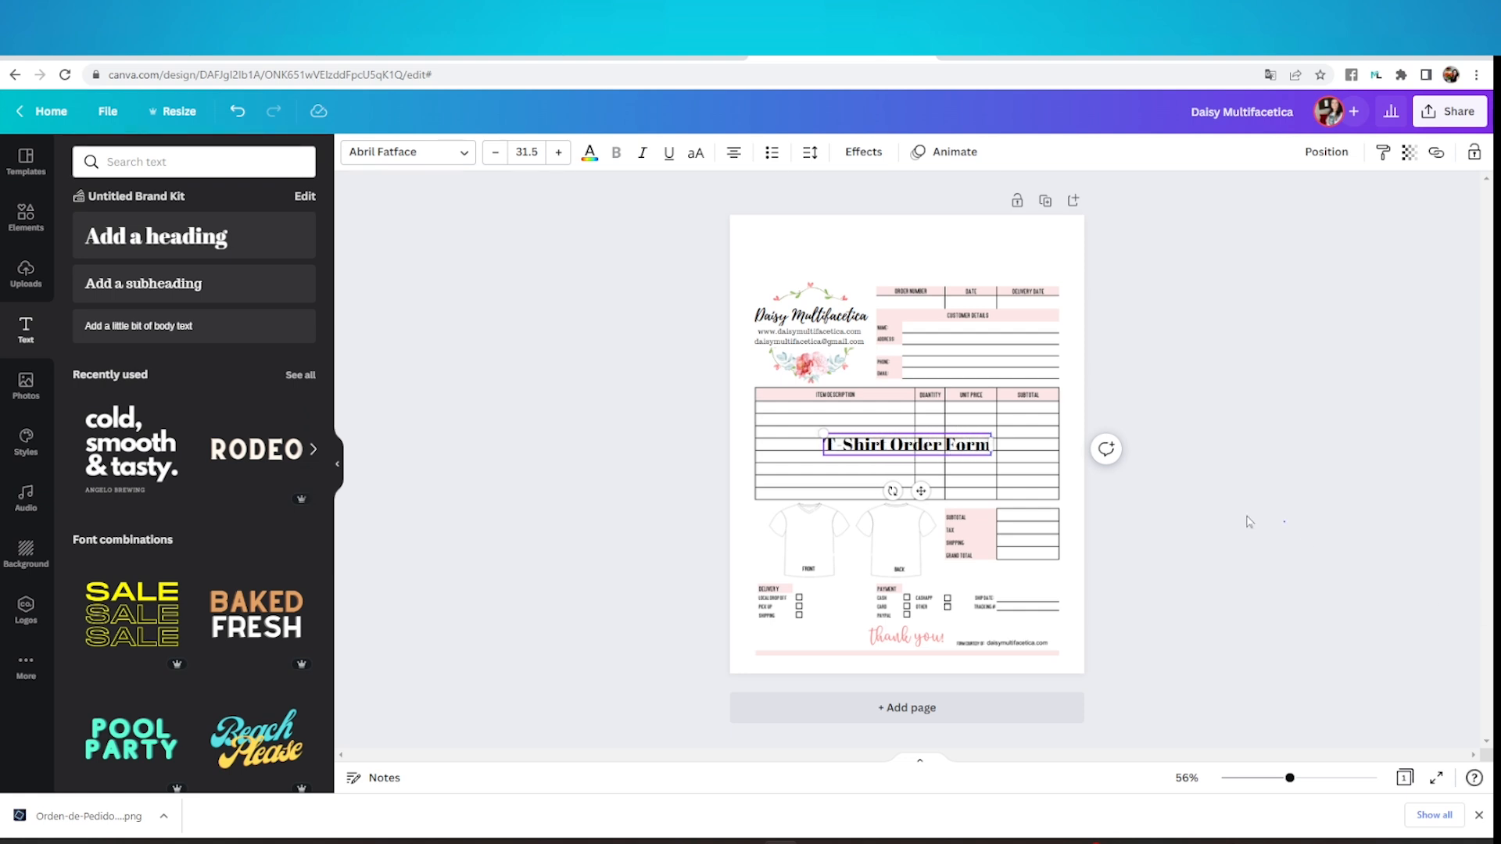
{"action": "left_click_drag", "start_coordinate": [952, 441], "coordinate": [935, 263]}
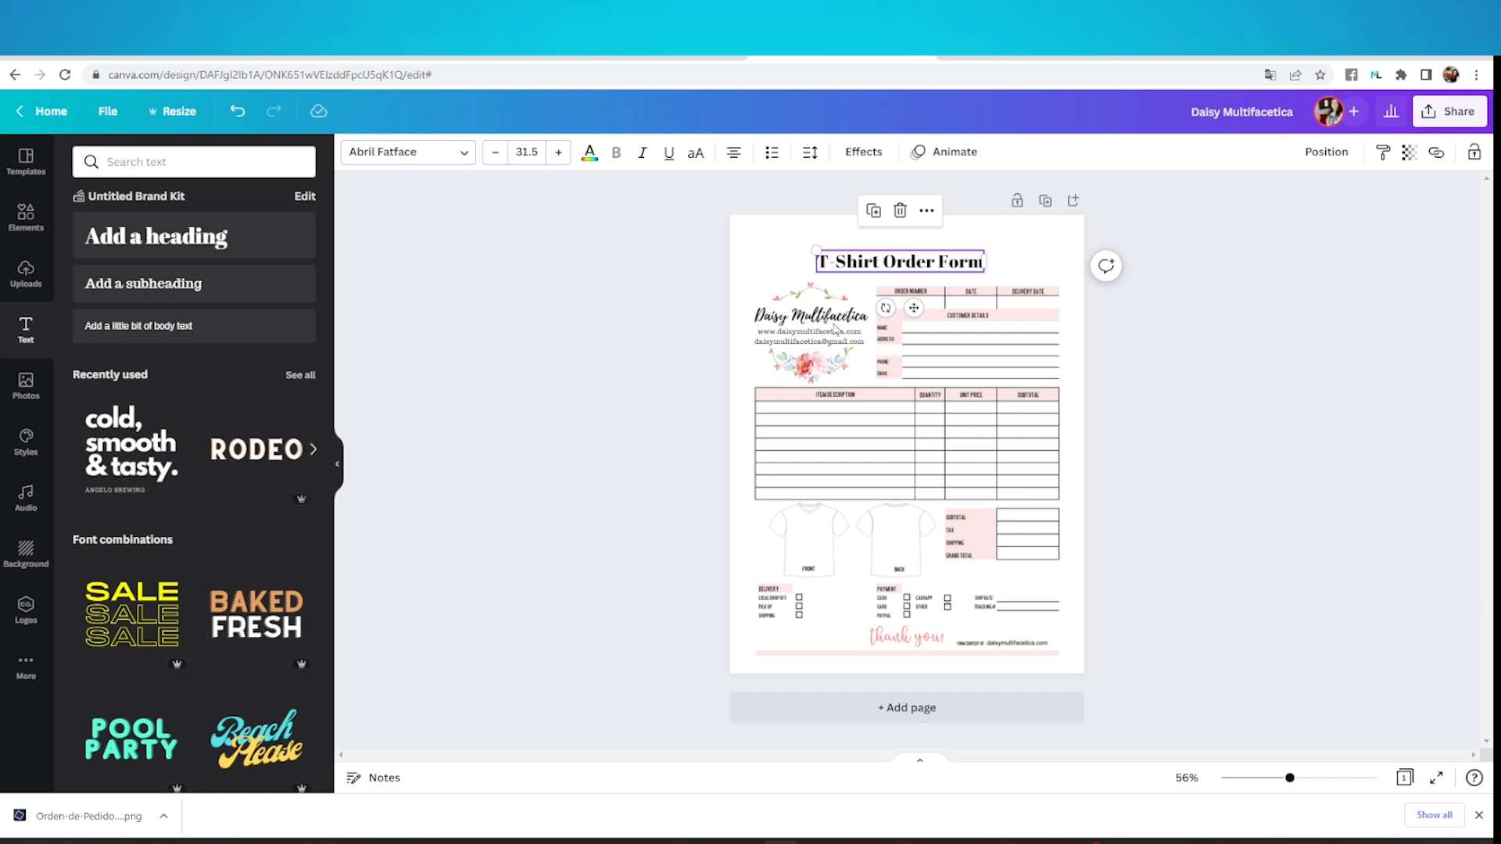
Set the "T-Shirt Order Form" title in the Playlist Script font, enlarge it and center it above the form
{"action": "left_click", "coordinate": [426, 161]}
{"action": "left_click", "coordinate": [149, 238]}
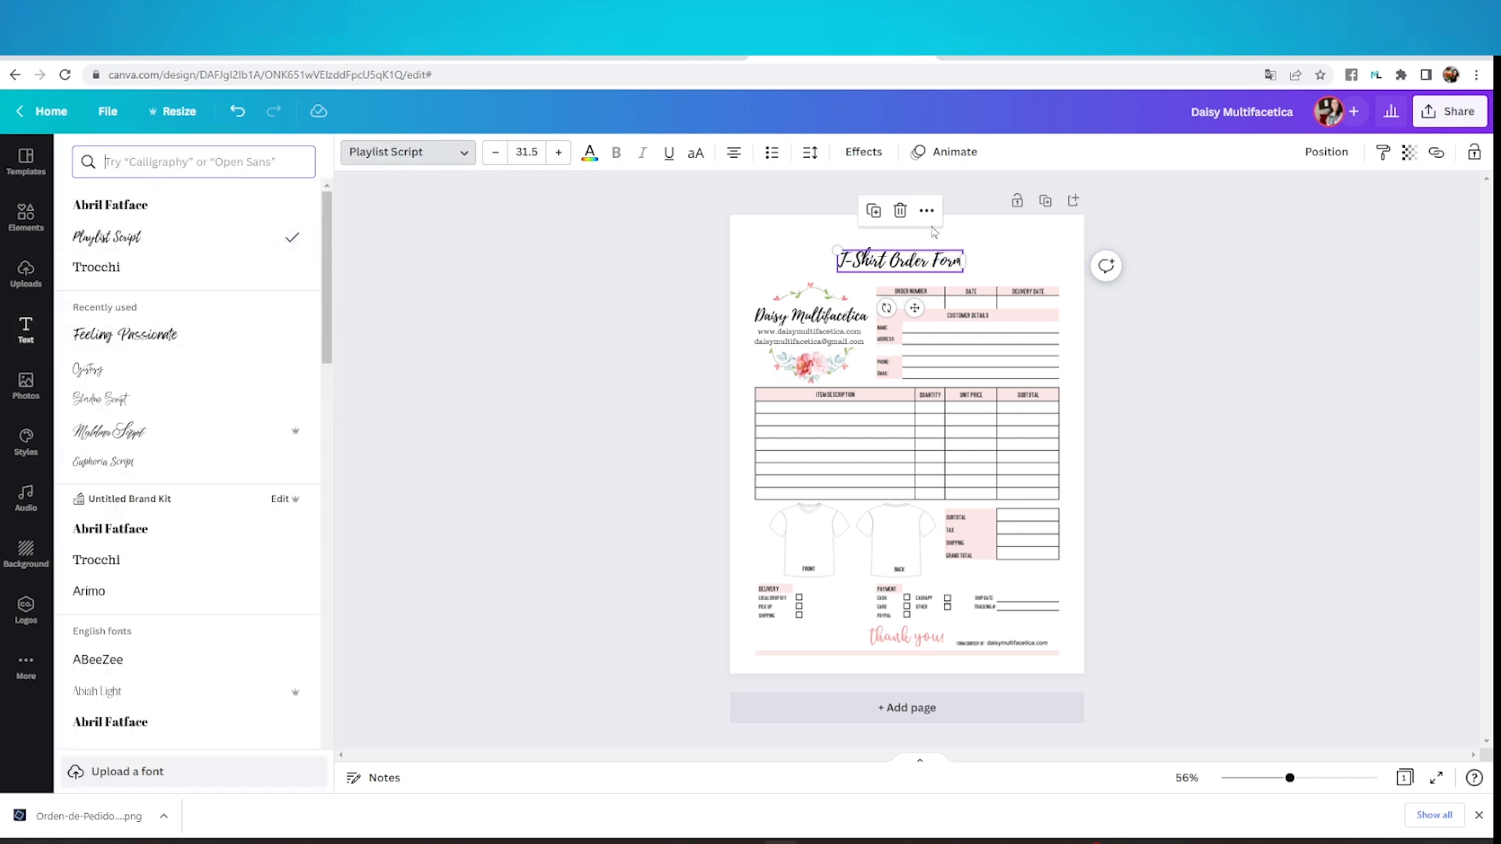
{"action": "left_click_drag", "start_coordinate": [836, 250], "coordinate": [745, 235]}
{"action": "left_click_drag", "start_coordinate": [892, 254], "coordinate": [945, 250]}
{"action": "left_click", "coordinate": [1330, 415]}
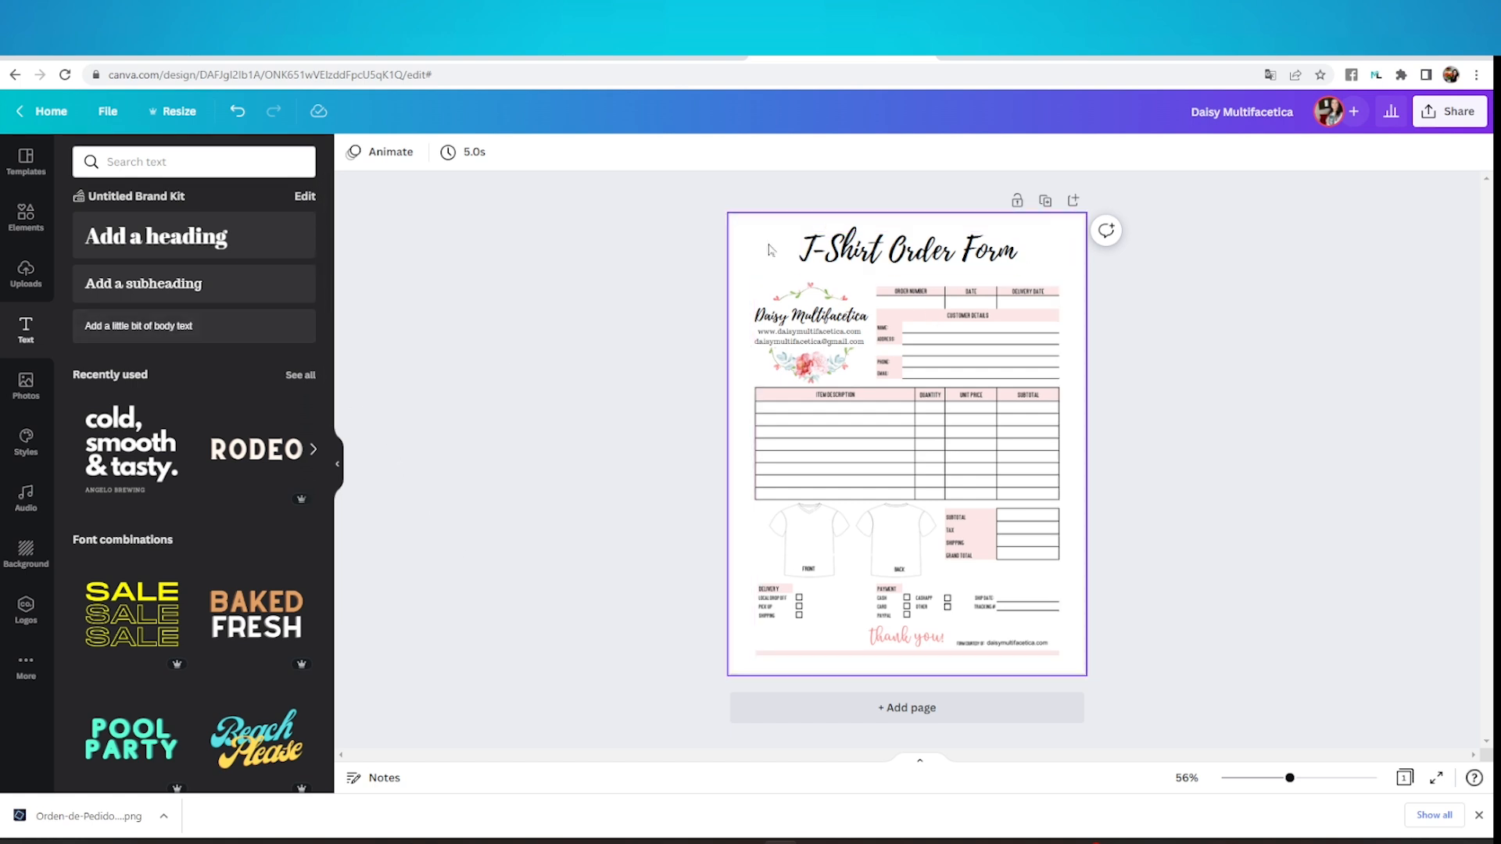
Add the brown brush stroke behind the title, spanning the form's width, and recolor it light pink
{"action": "left_click", "coordinate": [30, 222]}
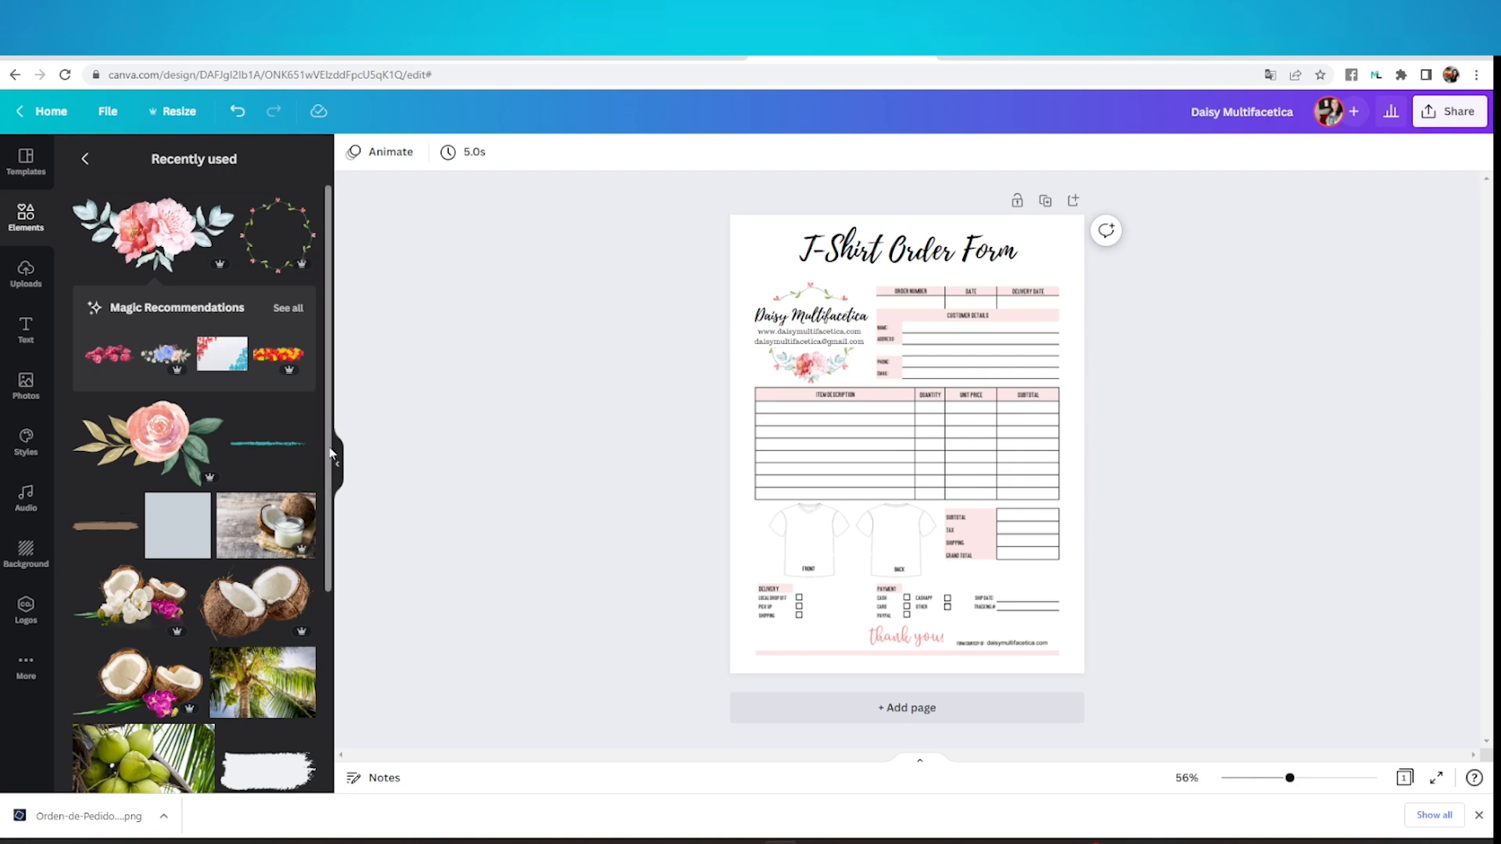
{"action": "left_click", "coordinate": [106, 526]}
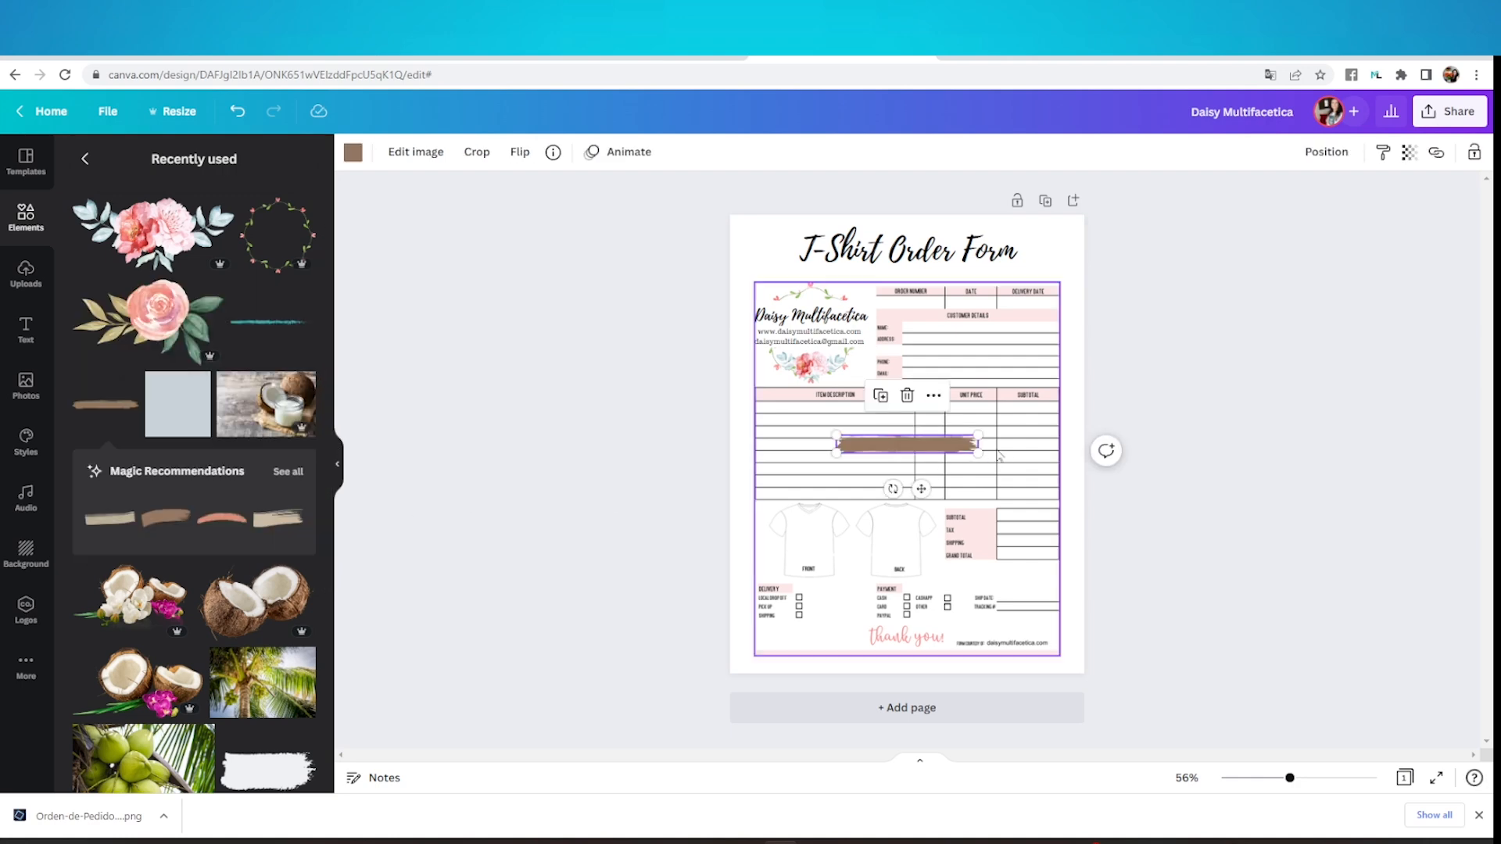
{"action": "mouse_move", "coordinate": [948, 444]}
{"action": "left_mouse_down"}
{"action": "mouse_move", "coordinate": [877, 246]}
{"action": "mouse_move", "coordinate": [1067, 274]}
{"action": "mouse_move", "coordinate": [1022, 252]}
{"action": "left_mouse_up"}
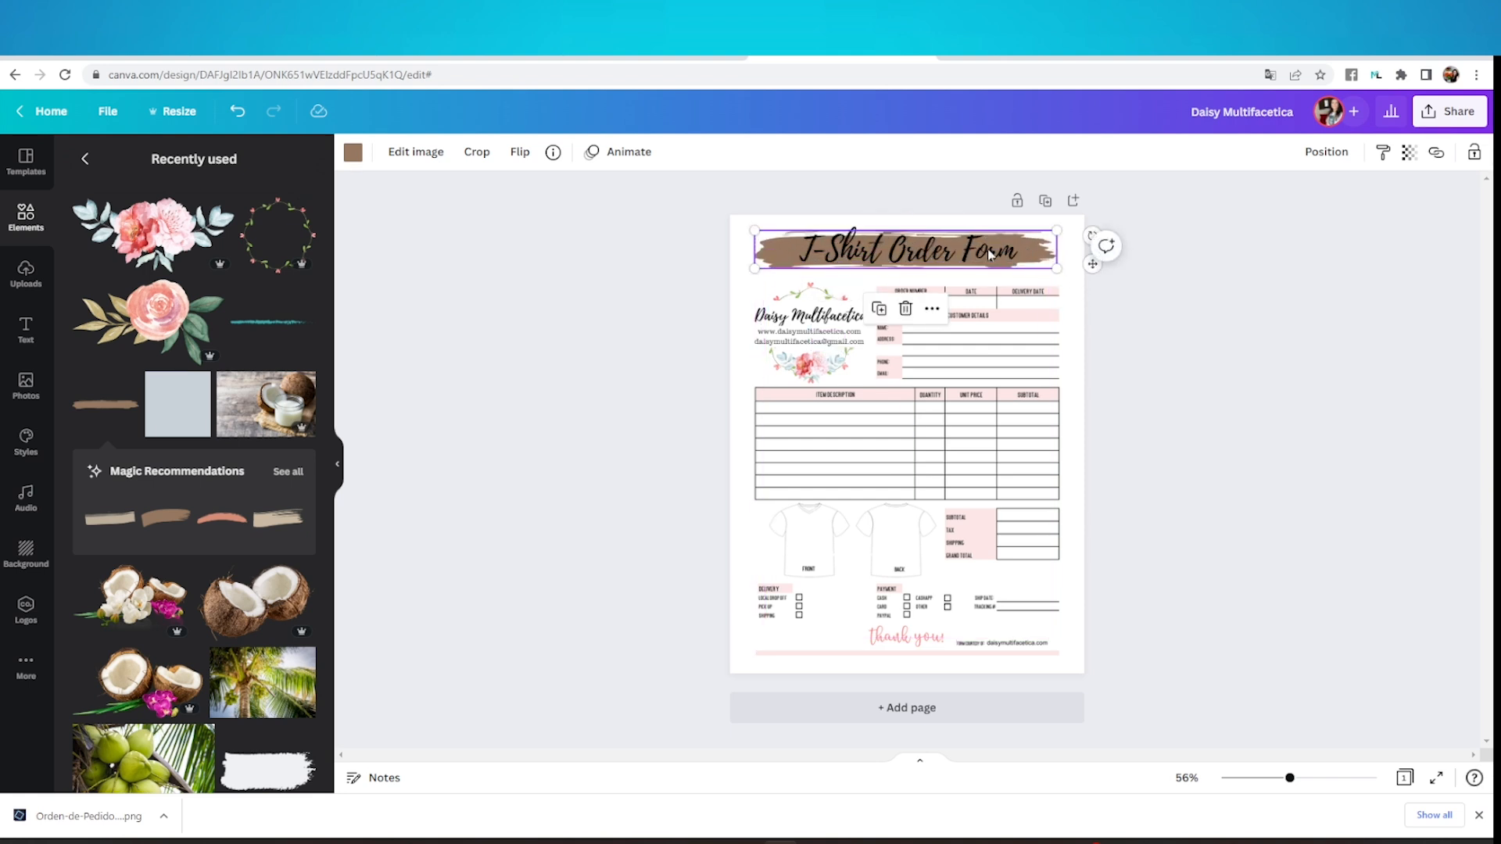
{"action": "left_click", "coordinate": [354, 154]}
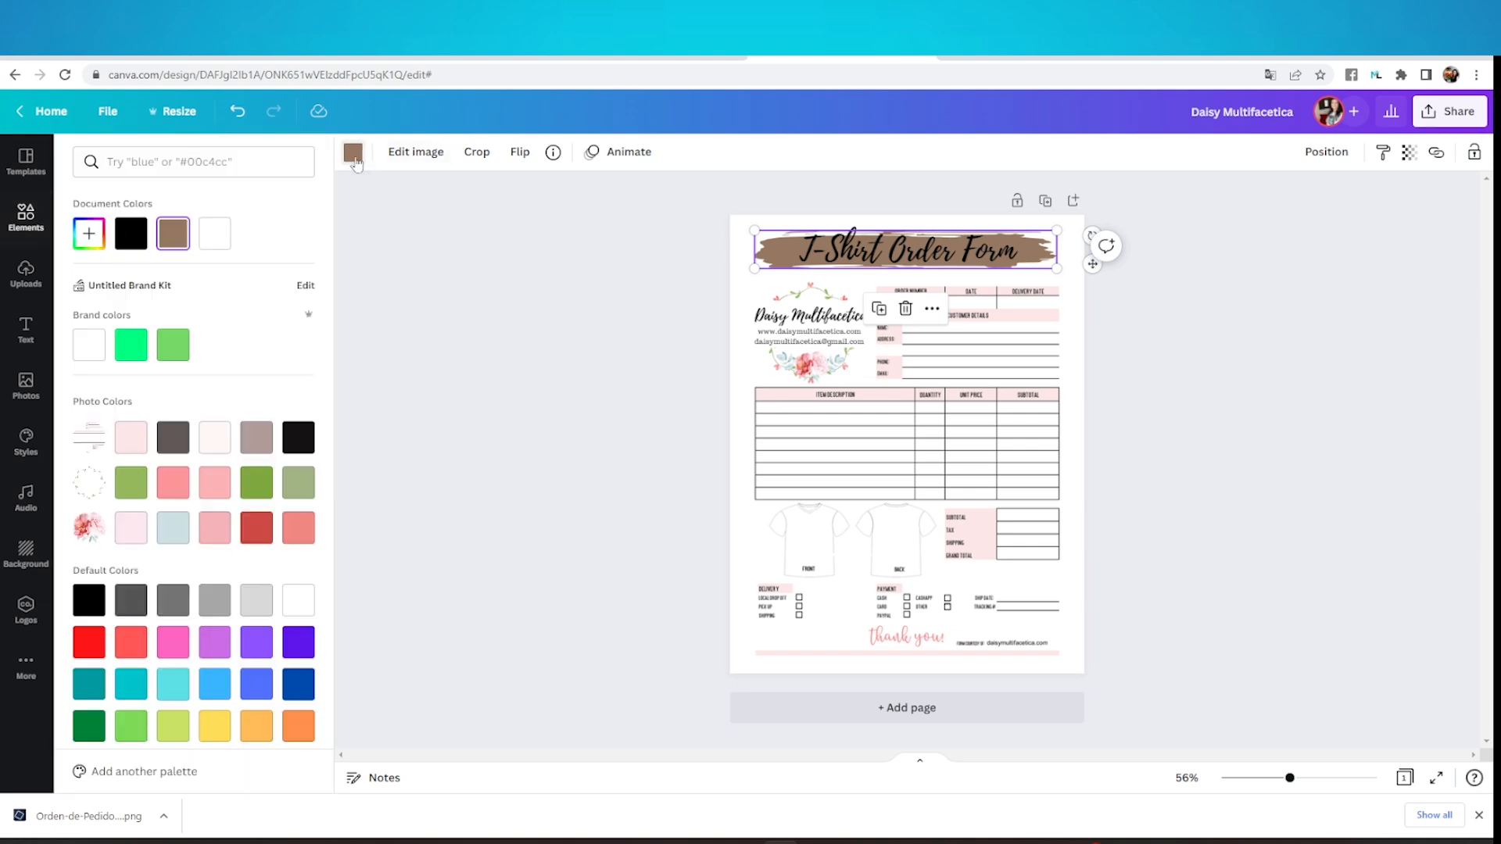
{"action": "left_click", "coordinate": [130, 528]}
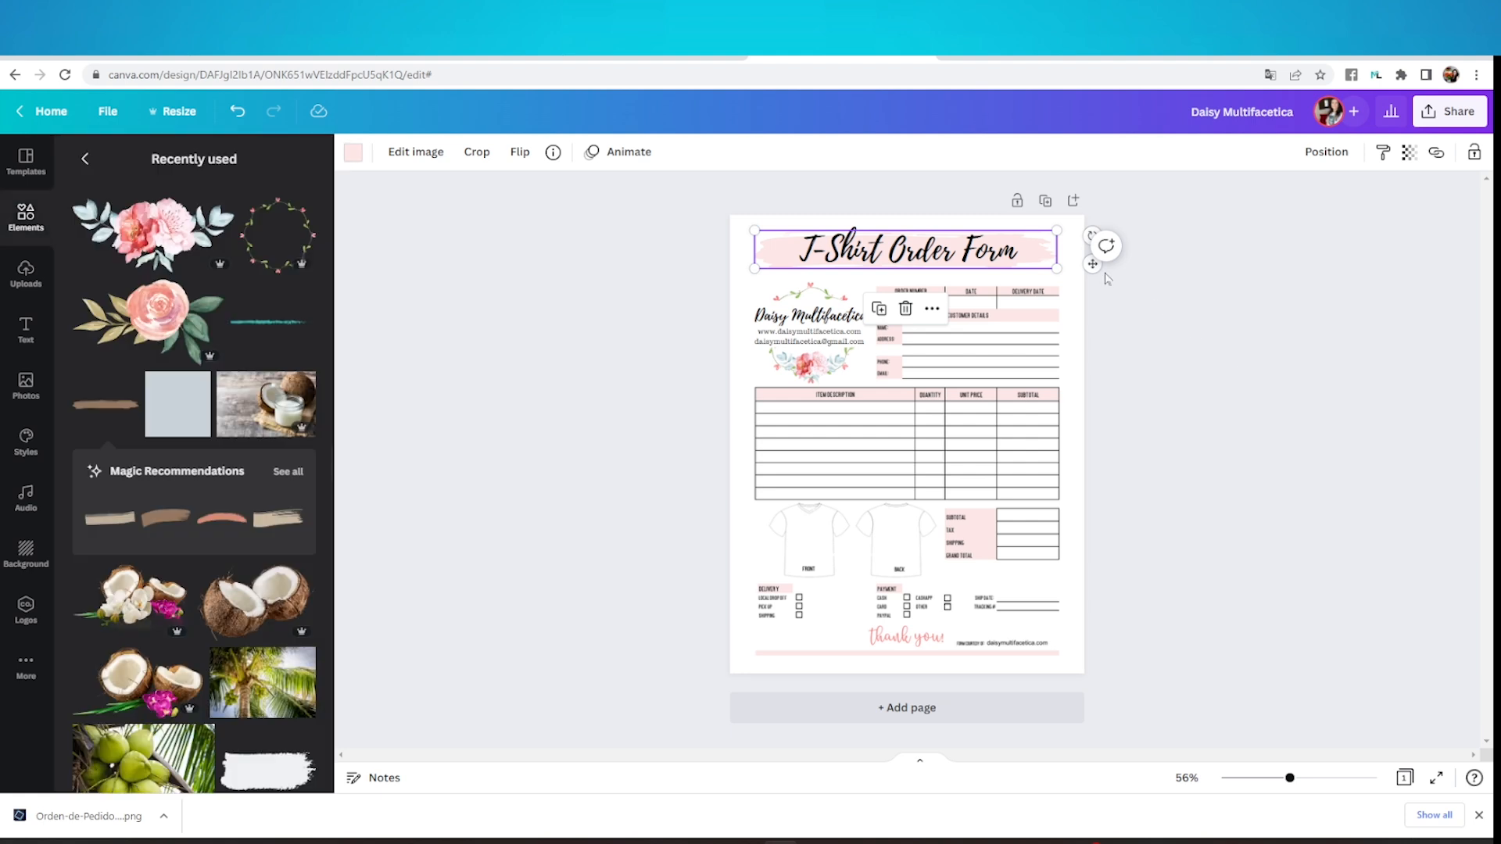
Move the title and its pink brush stroke down slightly, closer to the form
{"action": "left_click", "coordinate": [988, 260]}
{"action": "left_click_drag", "start_coordinate": [989, 260], "coordinate": [1036, 268]}
{"action": "left_click", "coordinate": [1036, 258]}
{"action": "left_click_drag", "start_coordinate": [991, 261], "coordinate": [991, 263]}
{"action": "left_click", "coordinate": [1281, 403]}
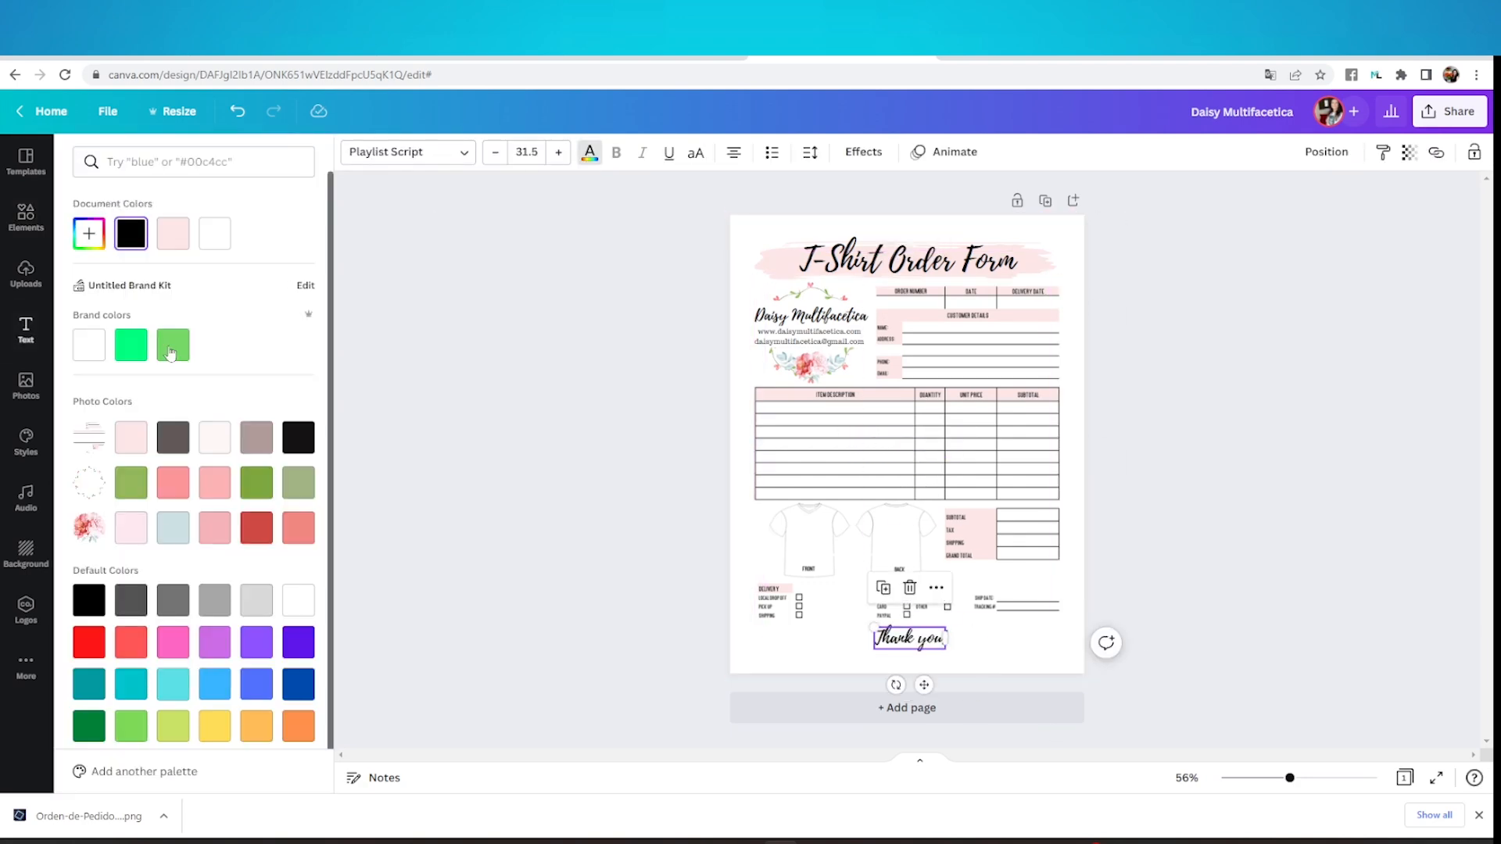
Restyle the "Thank you!" text in a pink script font and flank it with light pink brush lines, one on each side
{"action": "left_click", "coordinate": [567, 562]}
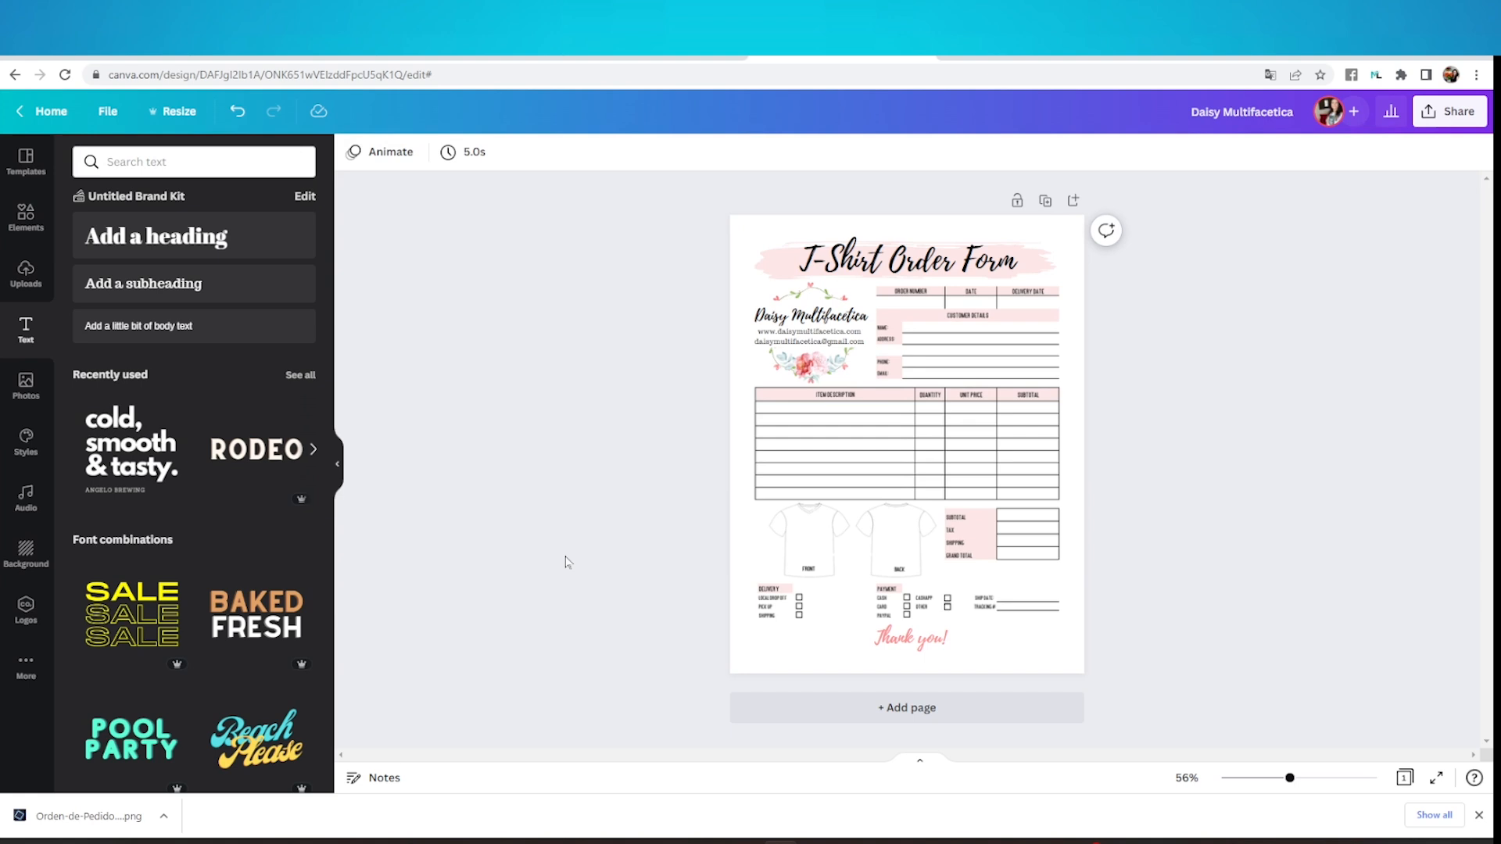
{"action": "left_click", "coordinate": [26, 220]}
{"action": "left_click", "coordinate": [267, 321]}
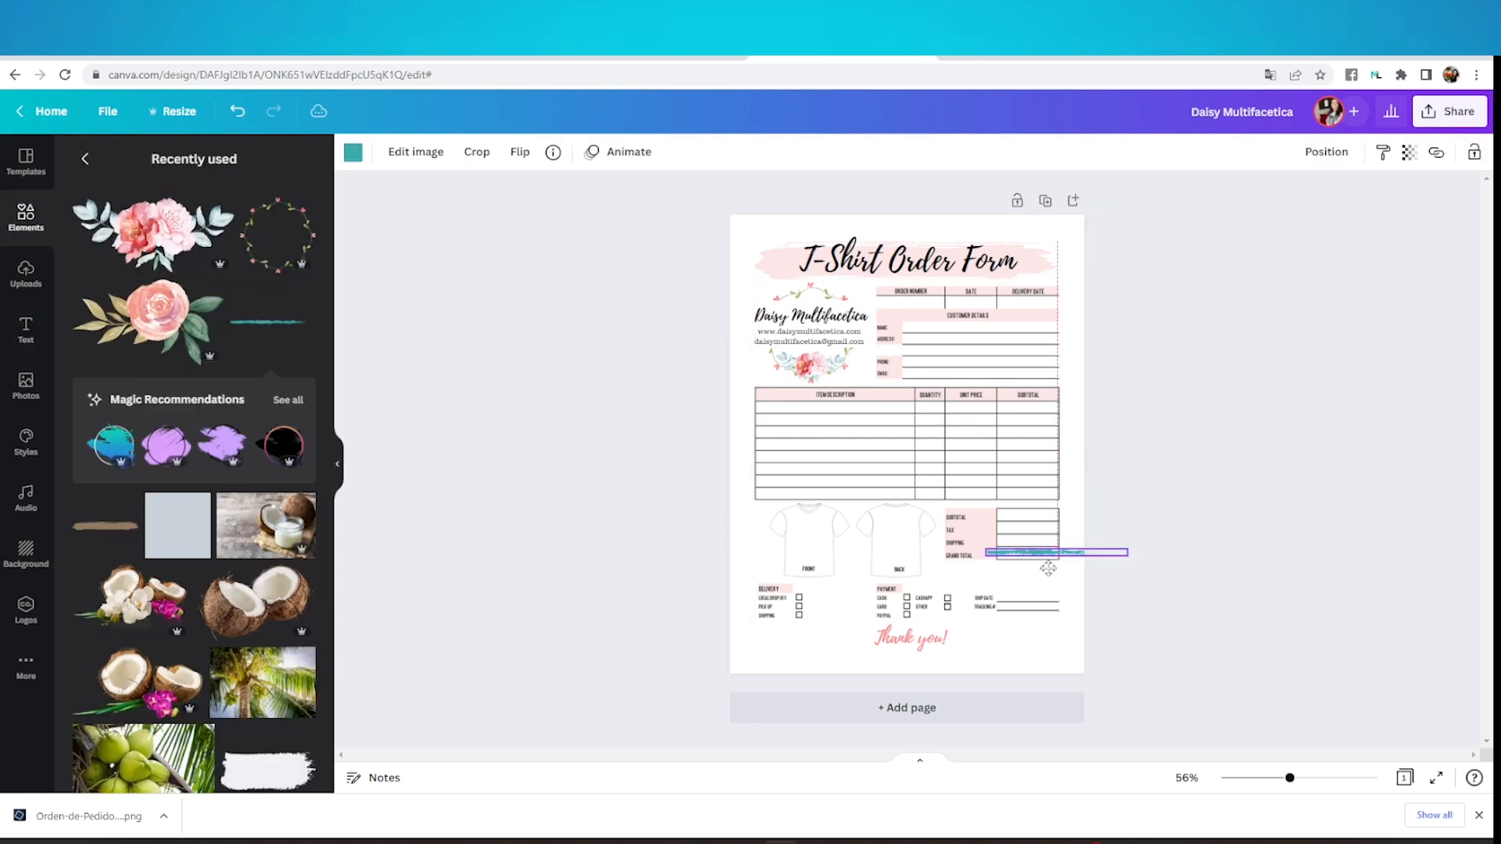
{"action": "left_click_drag", "start_coordinate": [1048, 562], "coordinate": [1036, 650]}
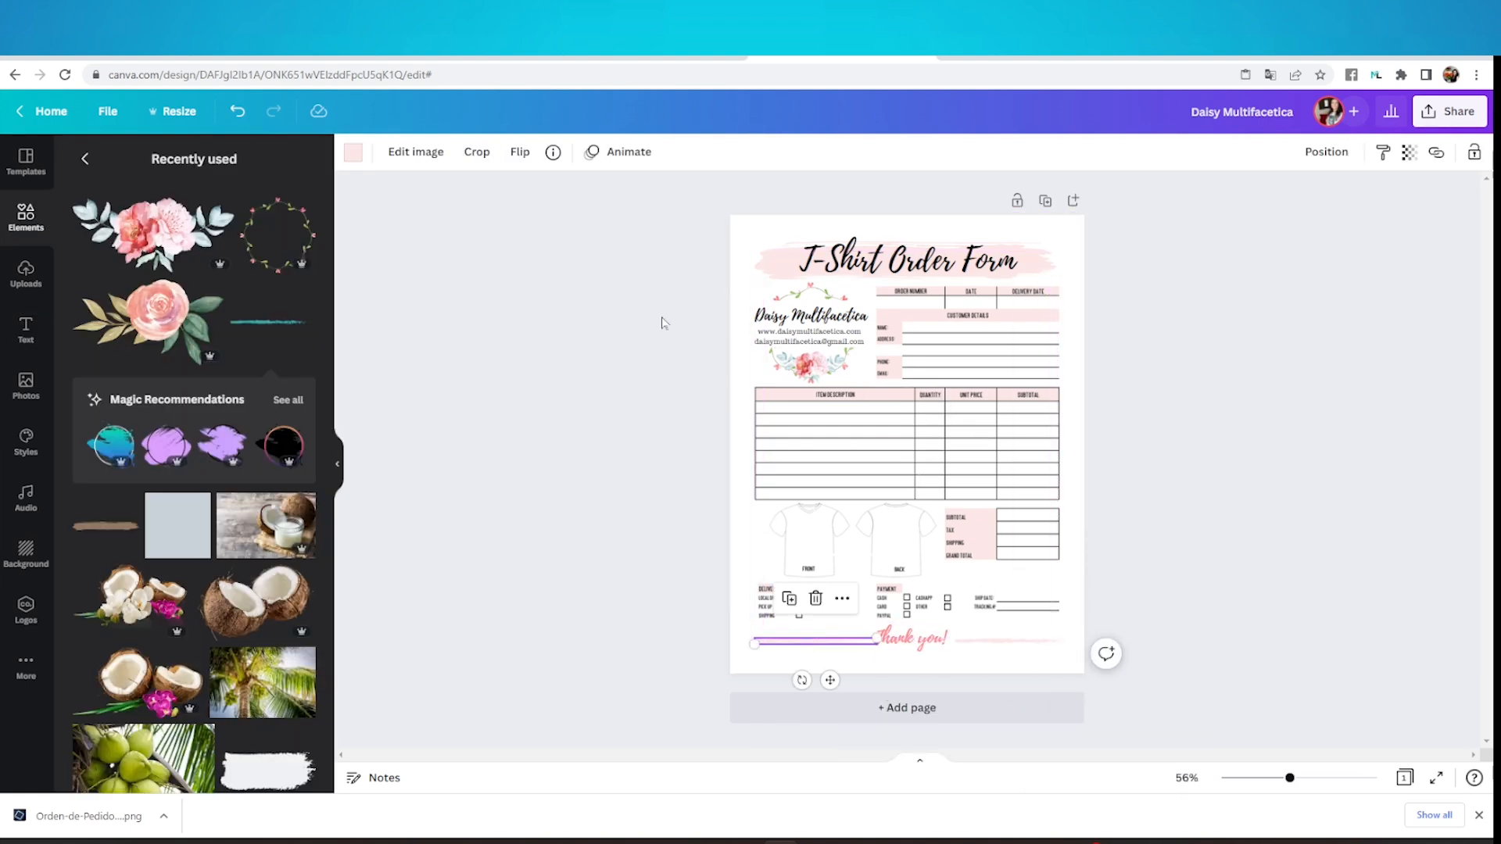
{"action": "left_click", "coordinate": [520, 152]}
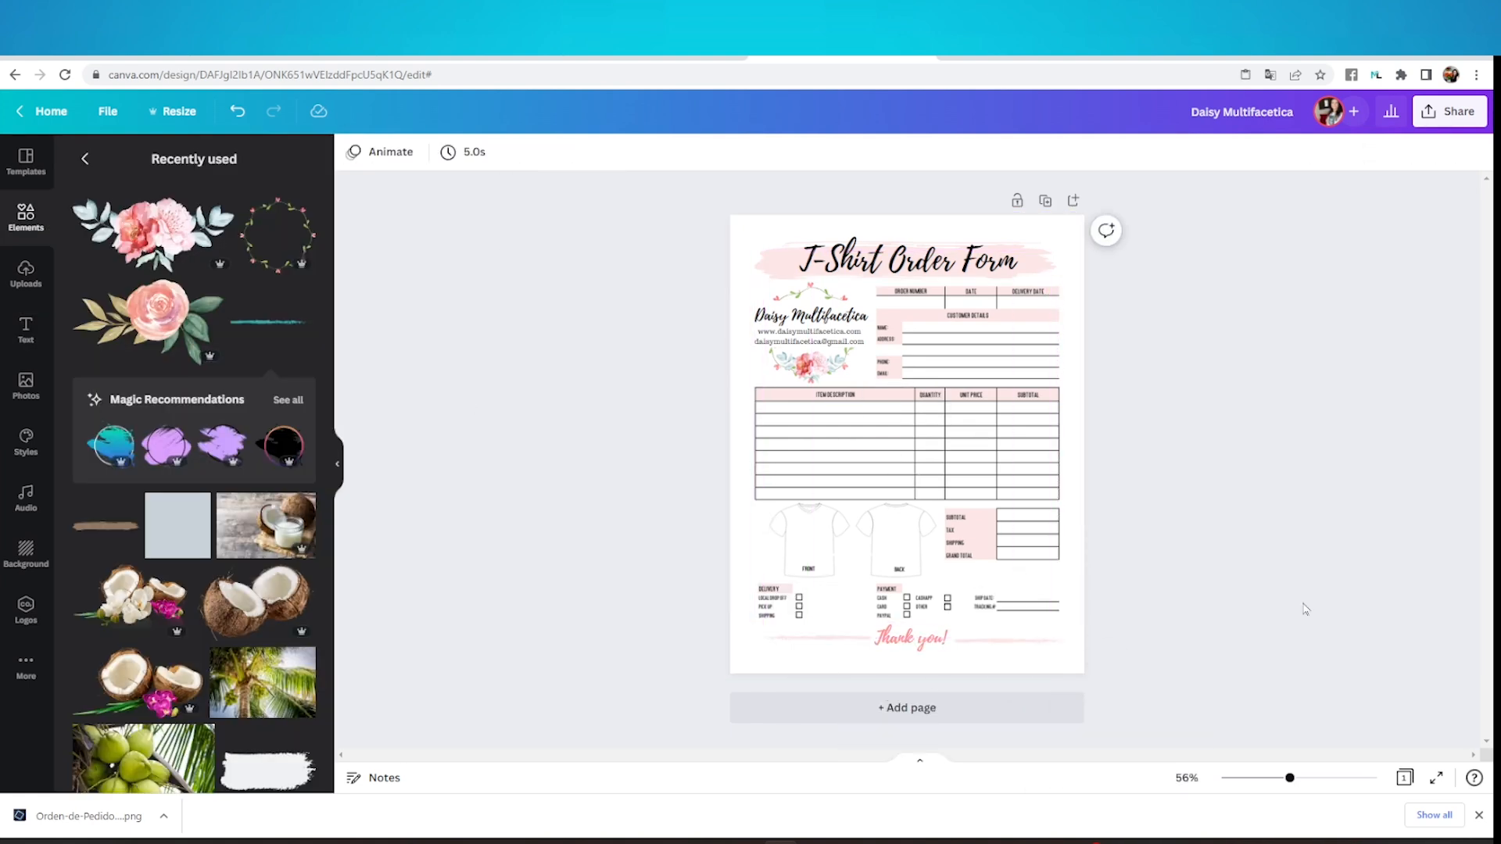
Add the small rose with leaves on both sides of the "Thank you!" text, between the text and the brush lines
{"action": "left_click", "coordinate": [149, 321]}
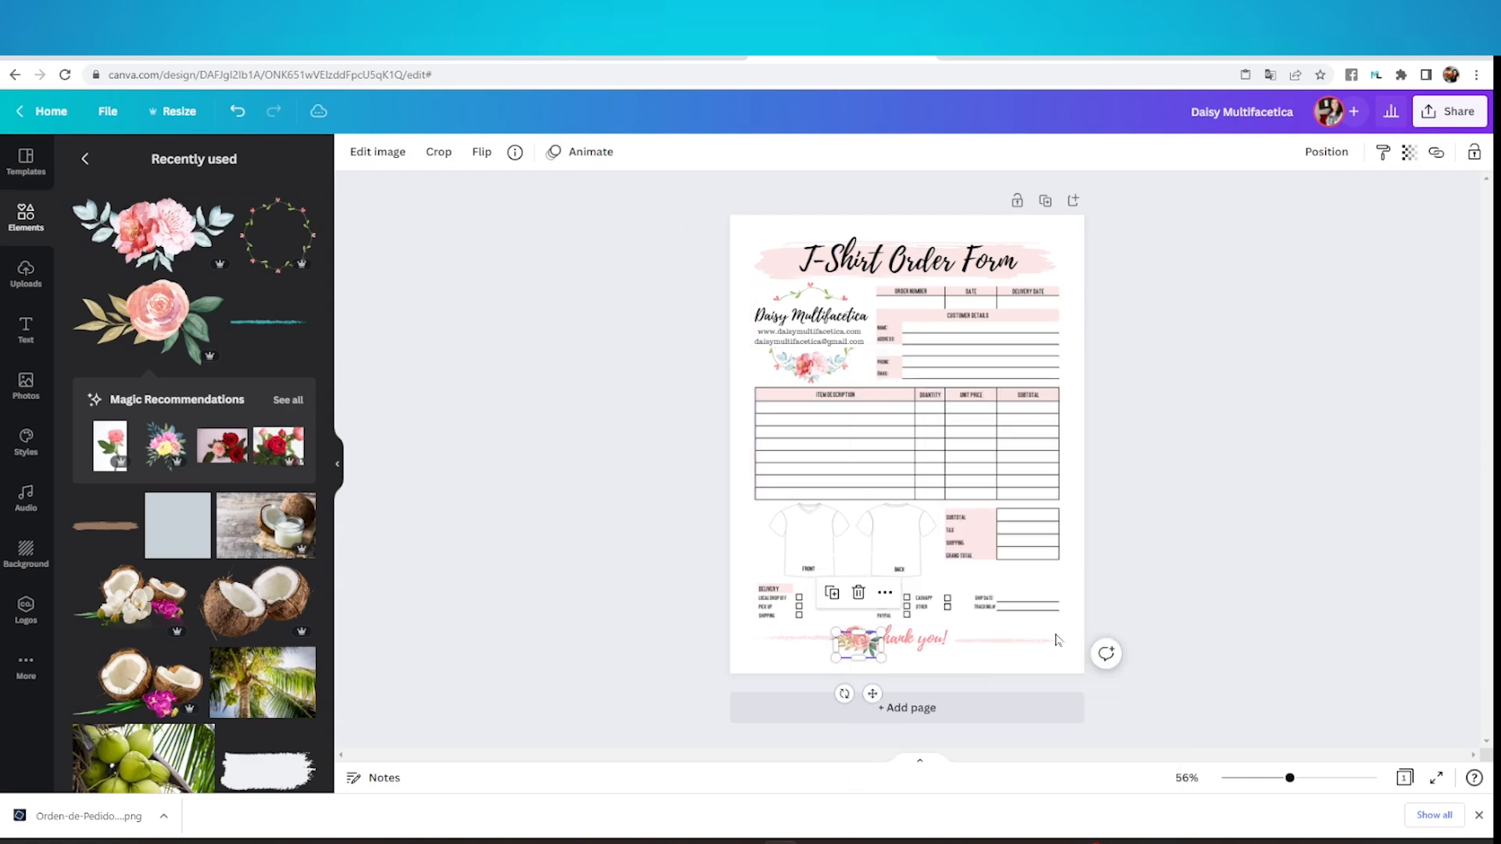
{"action": "left_click", "coordinate": [1385, 521]}
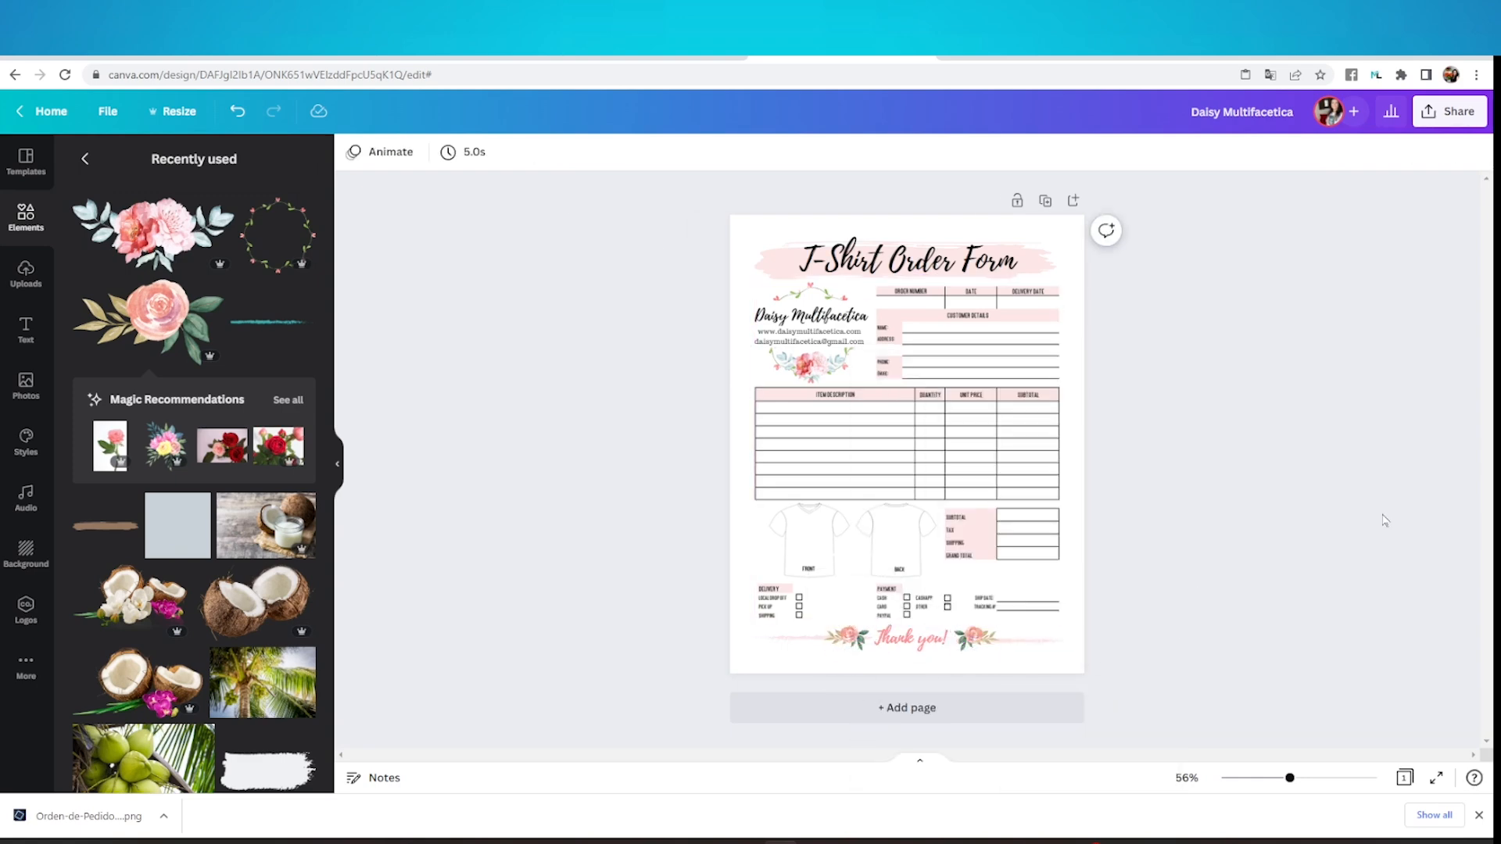
Check the finished form from title to footer and download it as a PDF Print file
{"action": "left_click_drag", "start_coordinate": [1289, 777], "coordinate": [1329, 778]}
{"action": "scroll", "coordinate": [1231, 633], "scroll_direction": "up", "scroll_amount": 5}
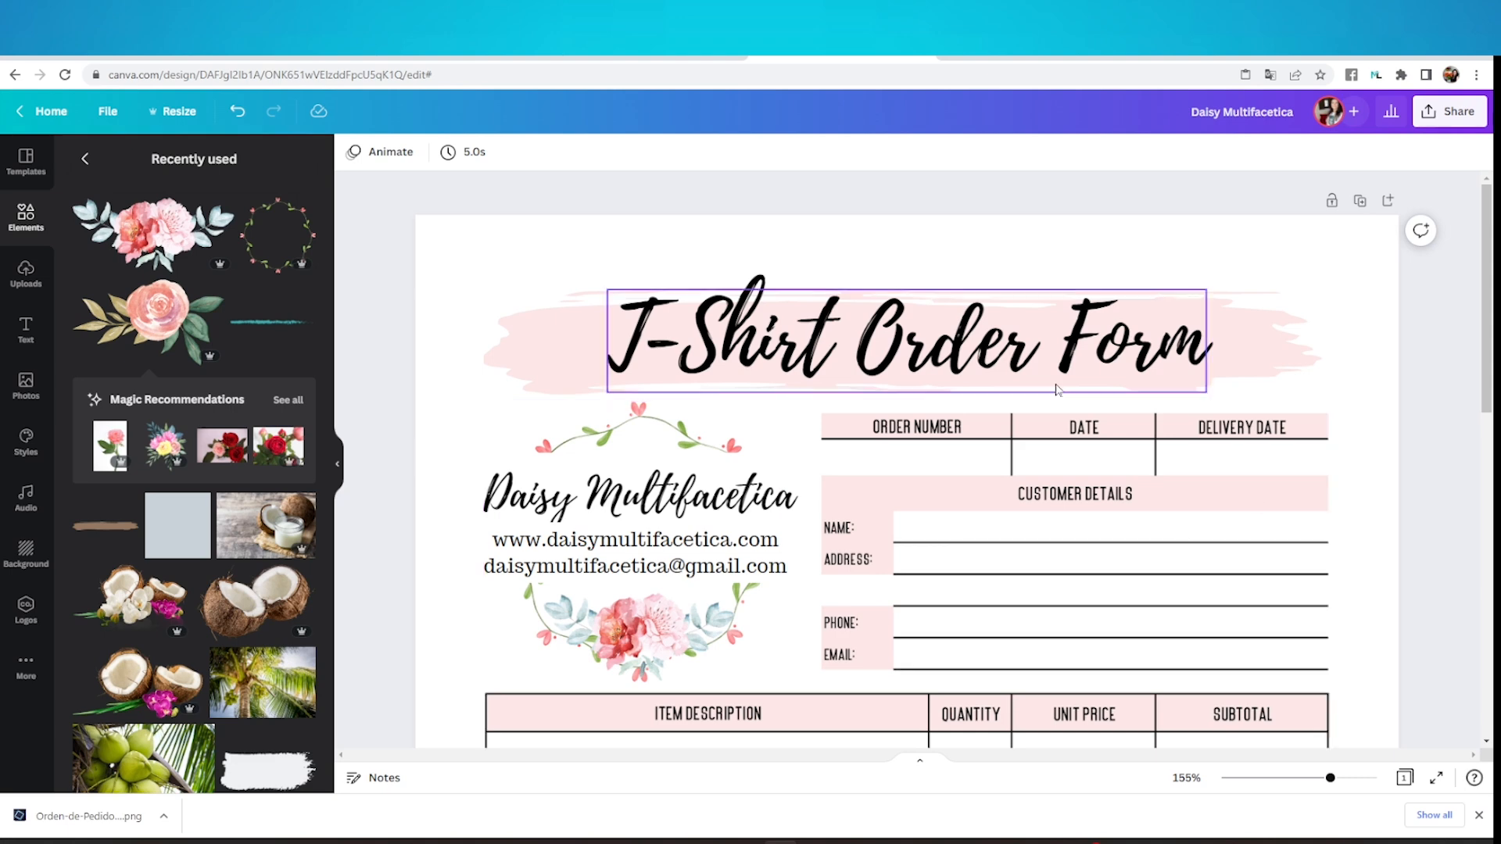
{"action": "scroll", "coordinate": [1196, 469], "scroll_direction": "down", "scroll_amount": 4}
{"action": "scroll", "coordinate": [1212, 480], "scroll_direction": "down", "scroll_amount": 6}
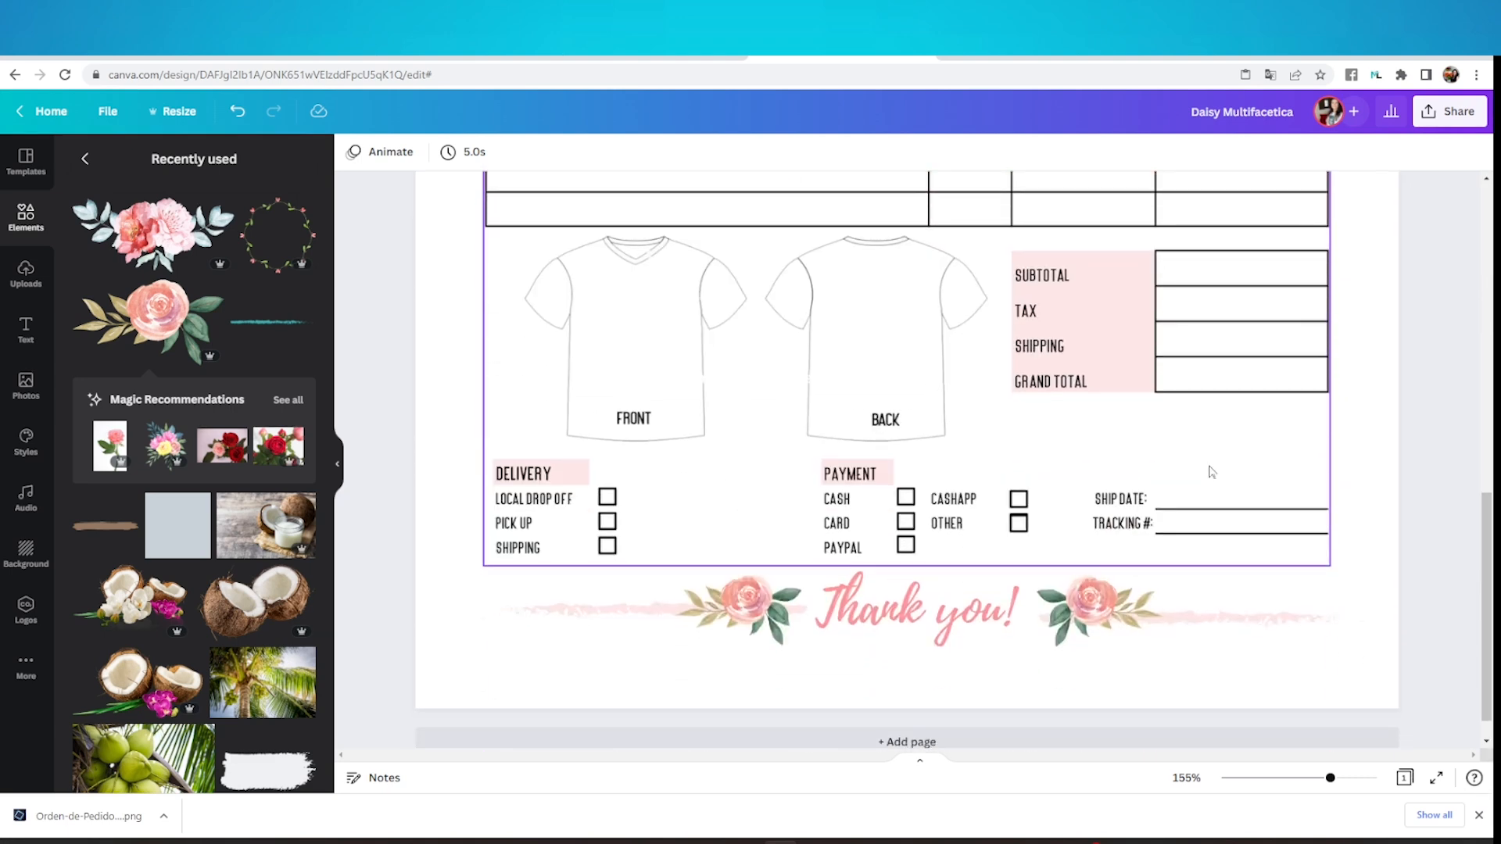
{"action": "scroll", "coordinate": [1376, 612], "scroll_direction": "up", "scroll_amount": 10}
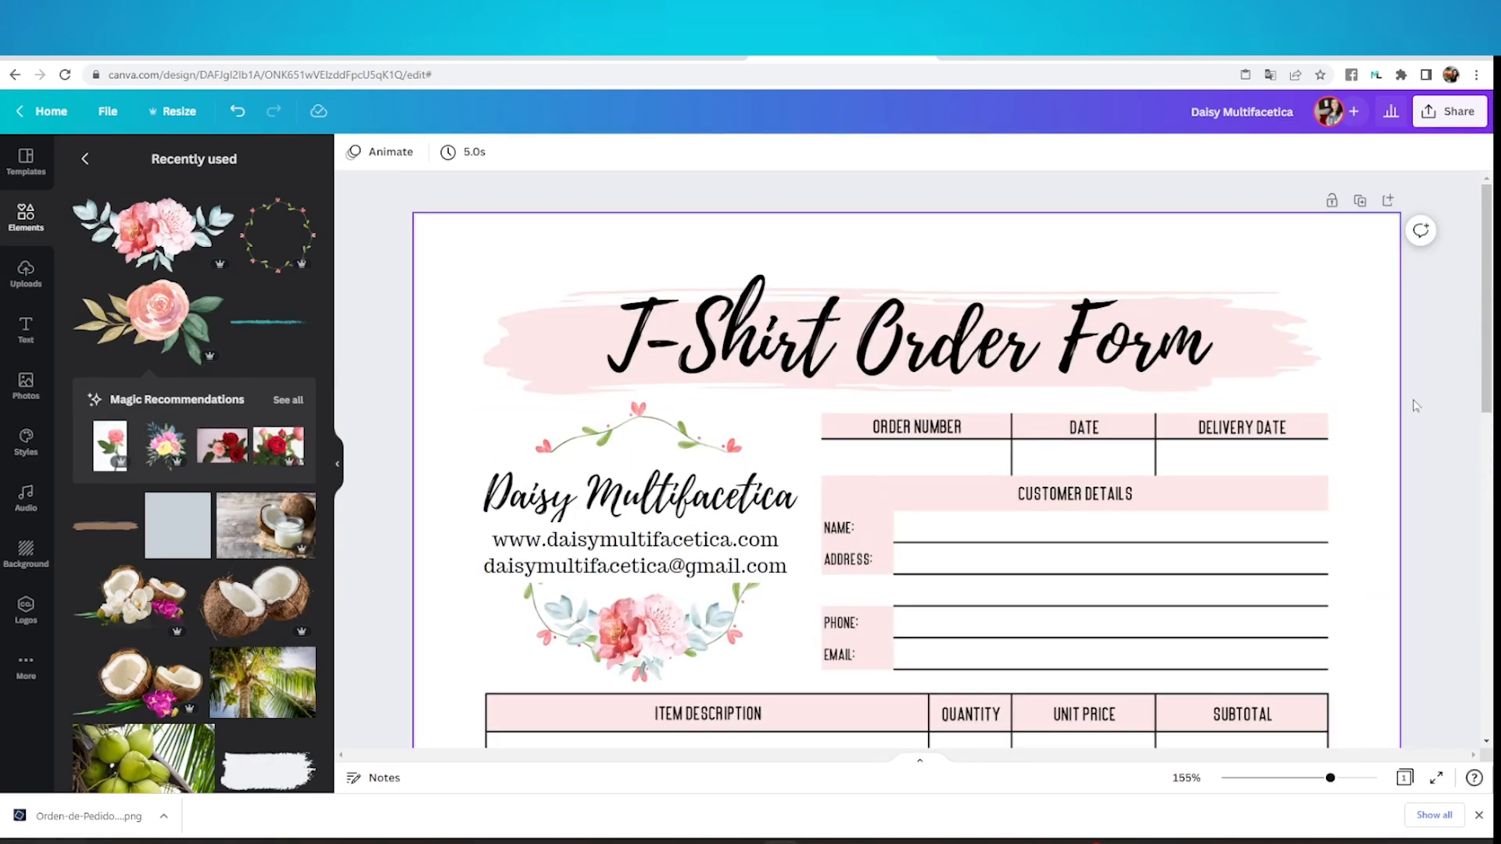
{"action": "left_click", "coordinate": [1452, 122]}
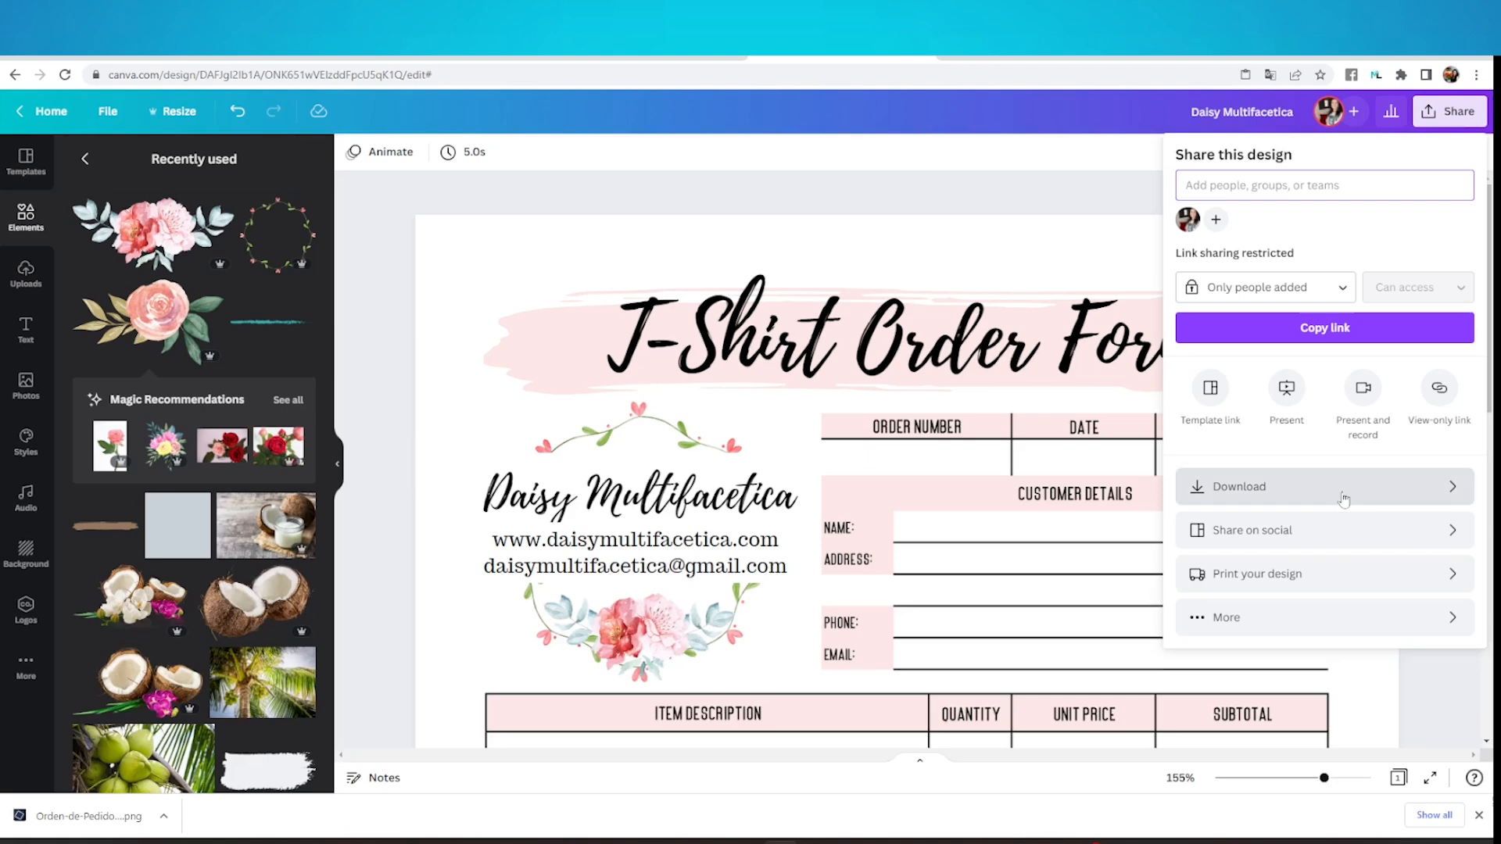
{"action": "left_click", "coordinate": [1326, 493]}
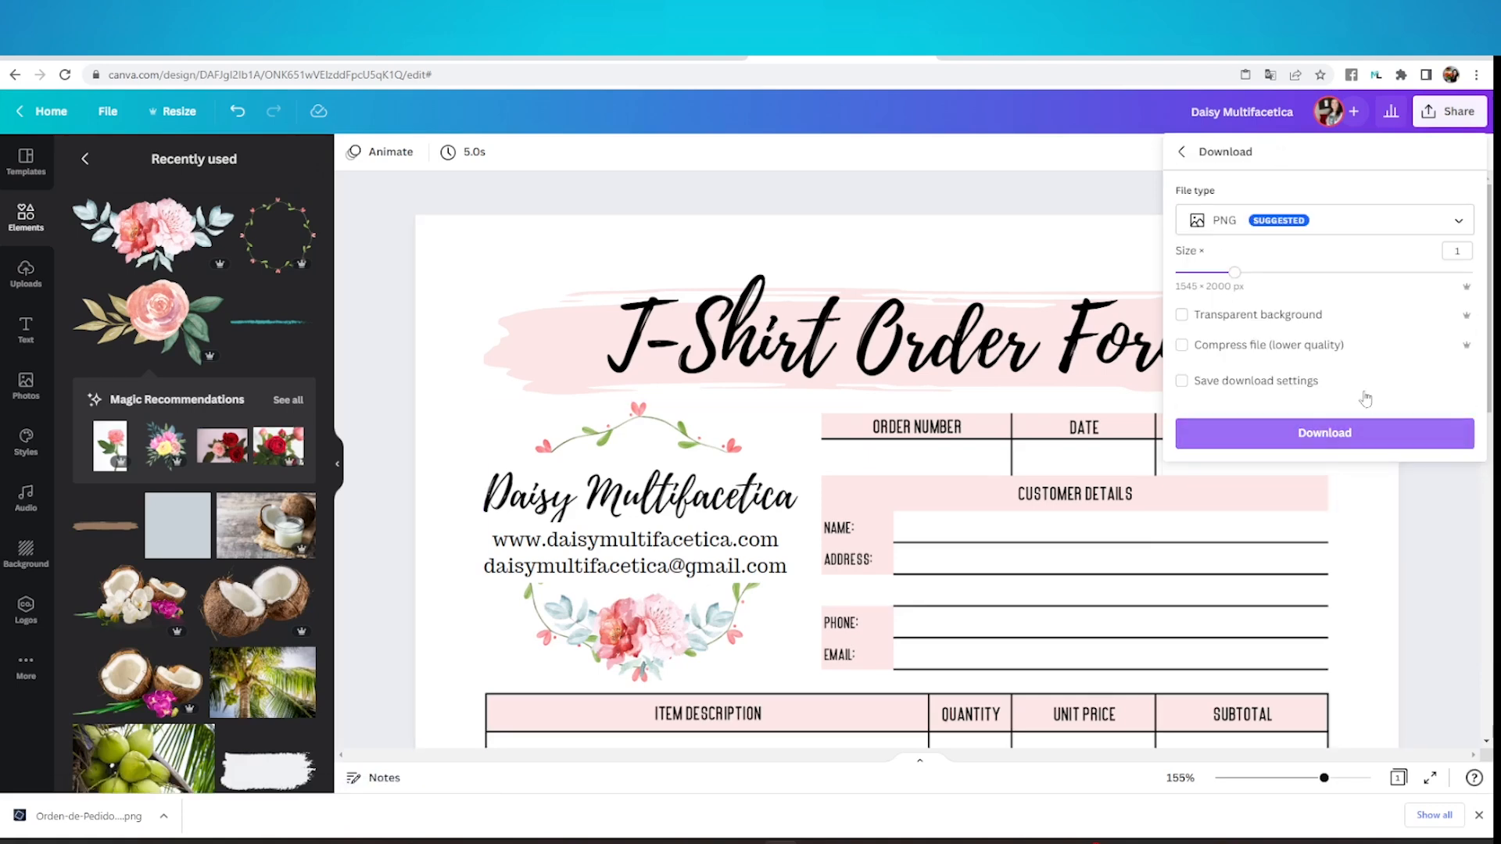
{"action": "left_click", "coordinate": [1408, 228]}
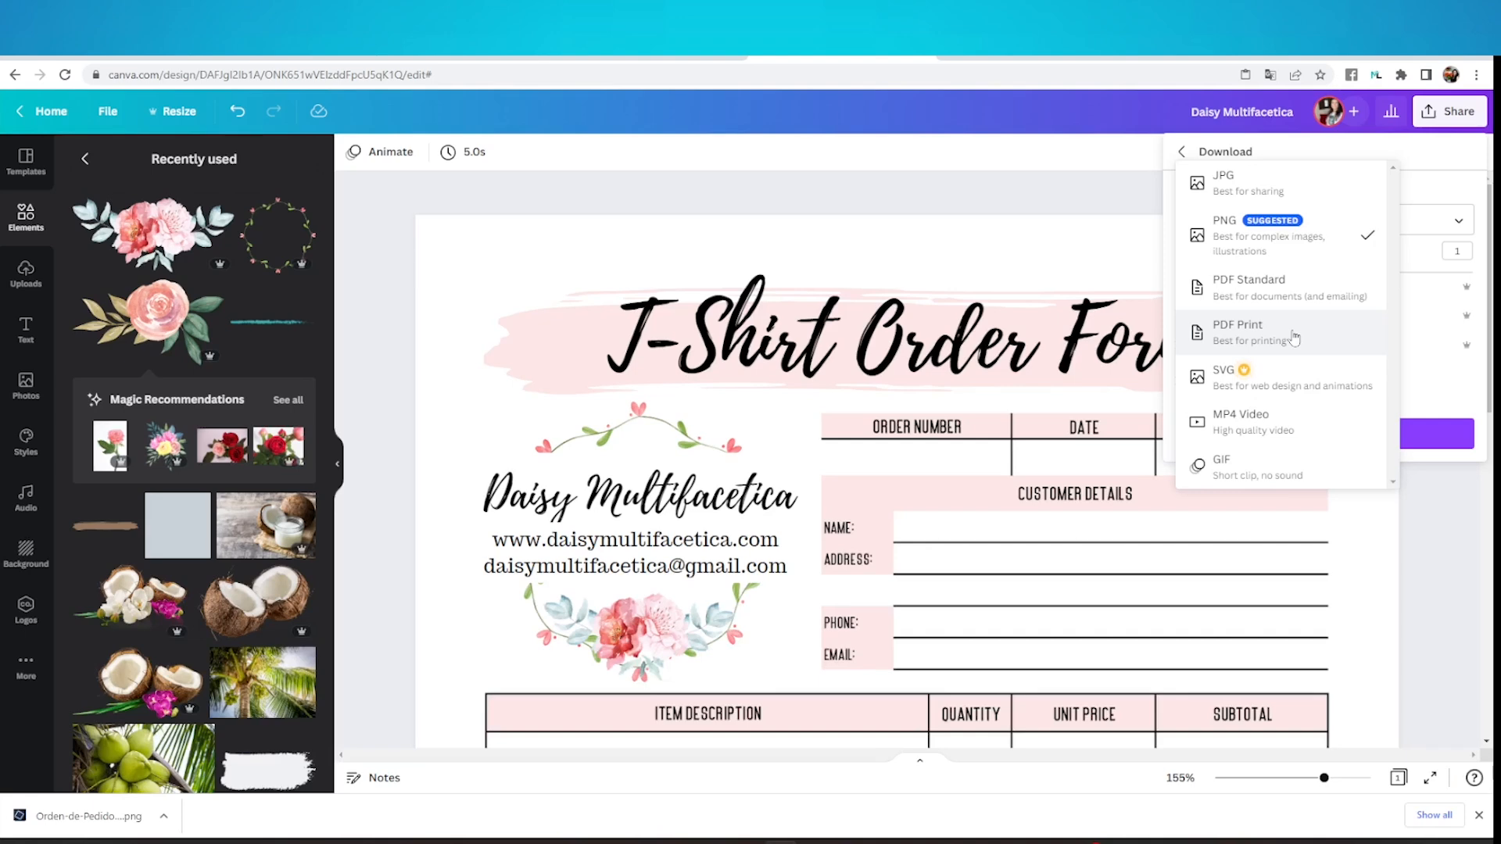
{"action": "left_click", "coordinate": [1294, 336]}
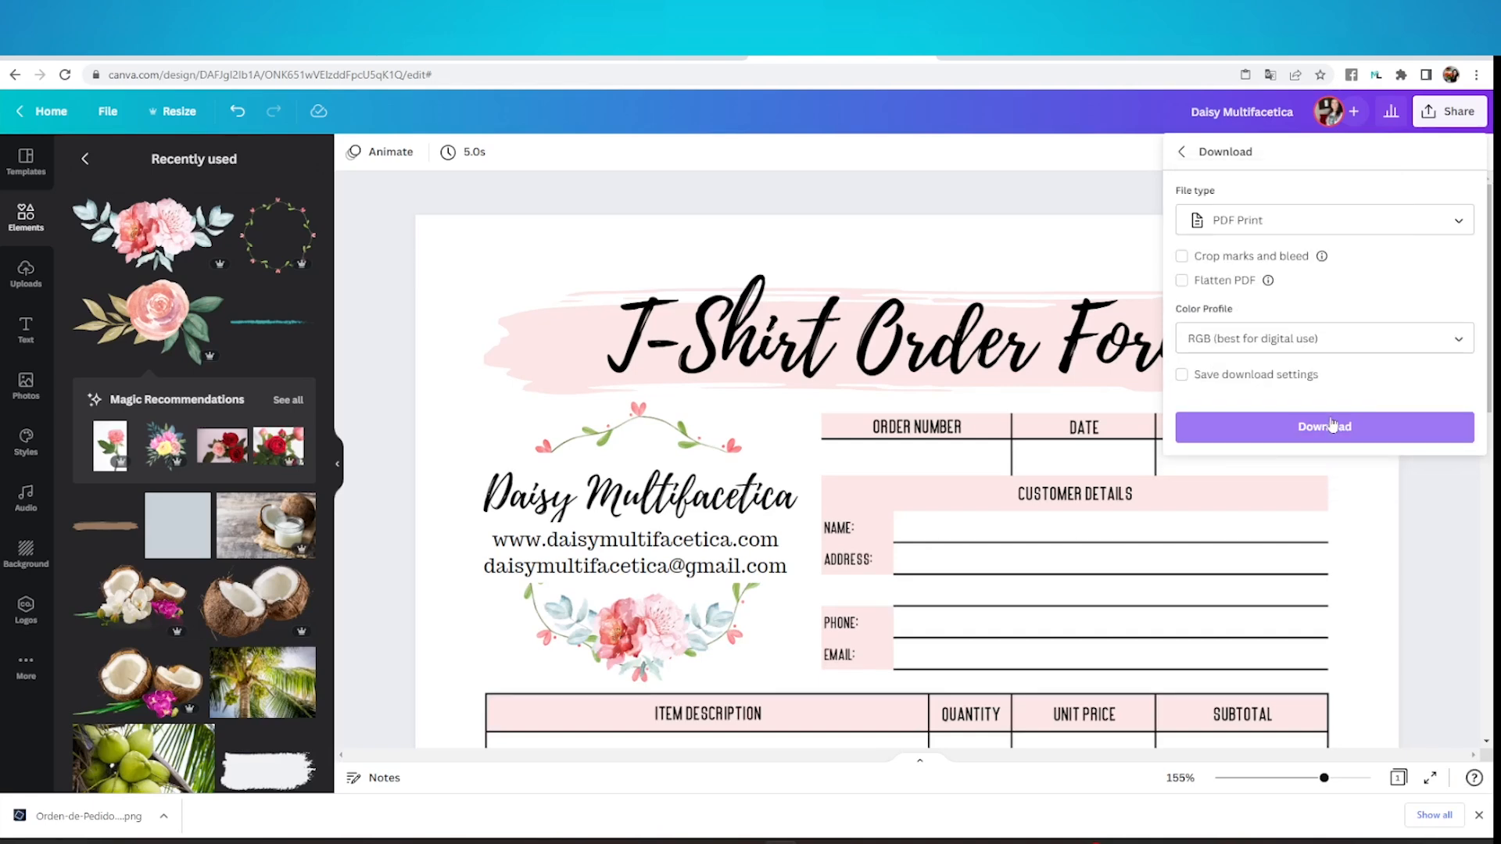
{"action": "left_click", "coordinate": [1333, 430]}
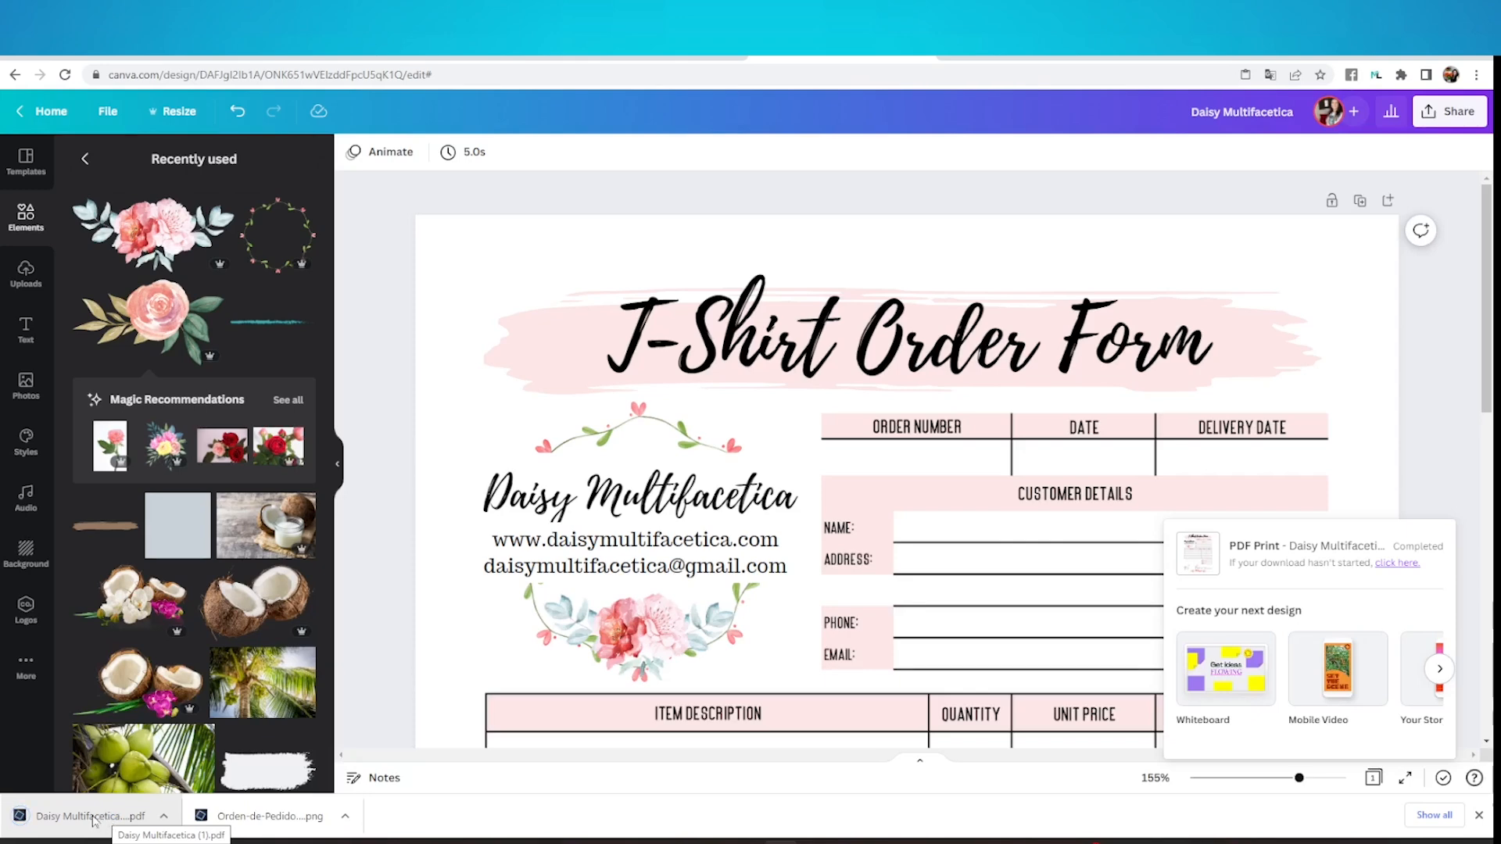
Open the downloaded order form PDF and bring up the system print dialog for it
{"action": "left_click", "coordinate": [92, 817]}
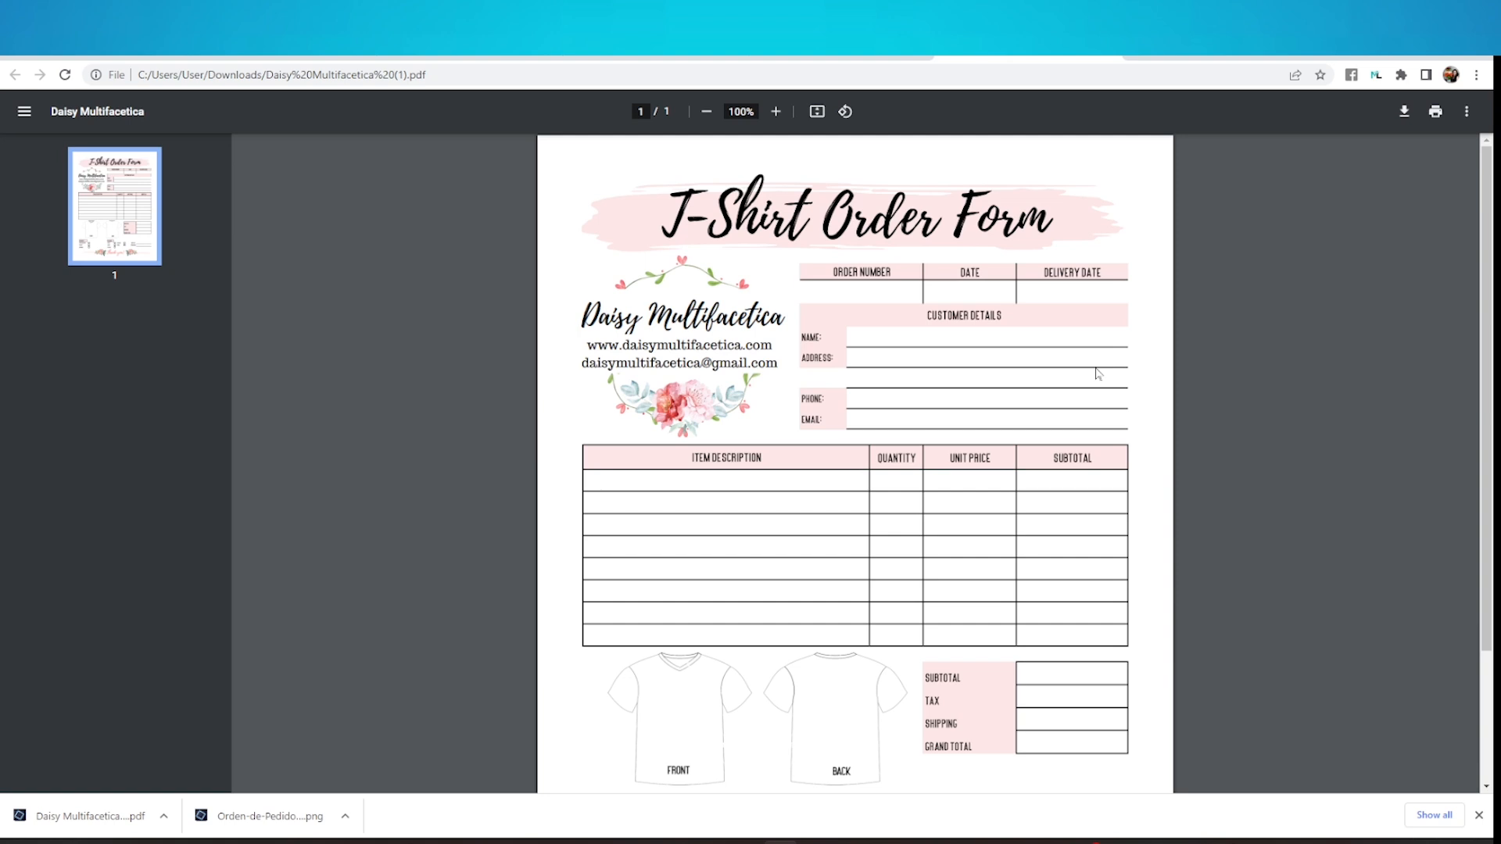
{"action": "left_click", "coordinate": [1439, 114]}
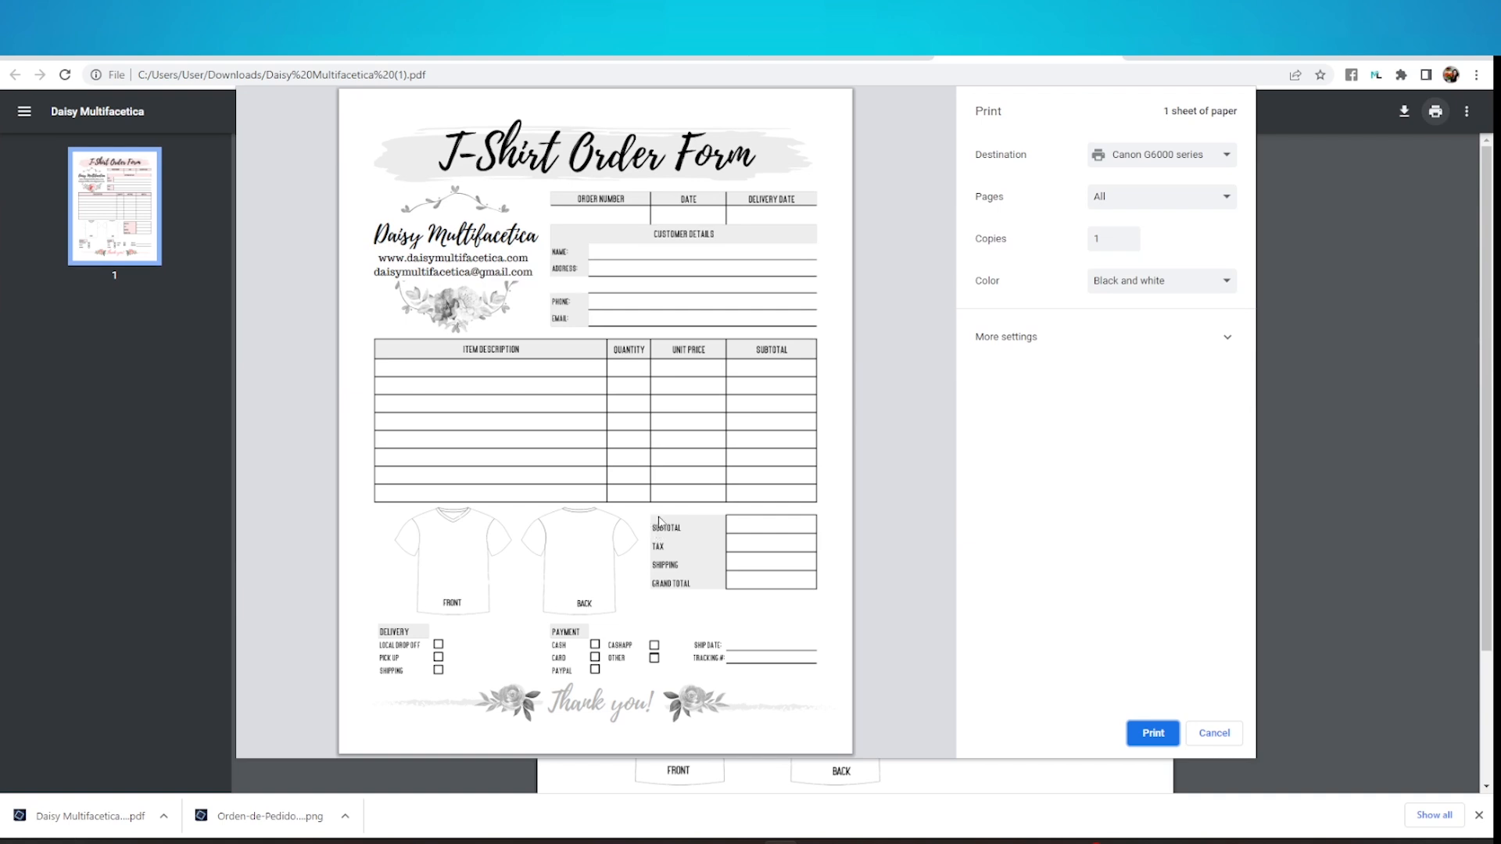
{"action": "left_click", "coordinate": [1033, 353]}
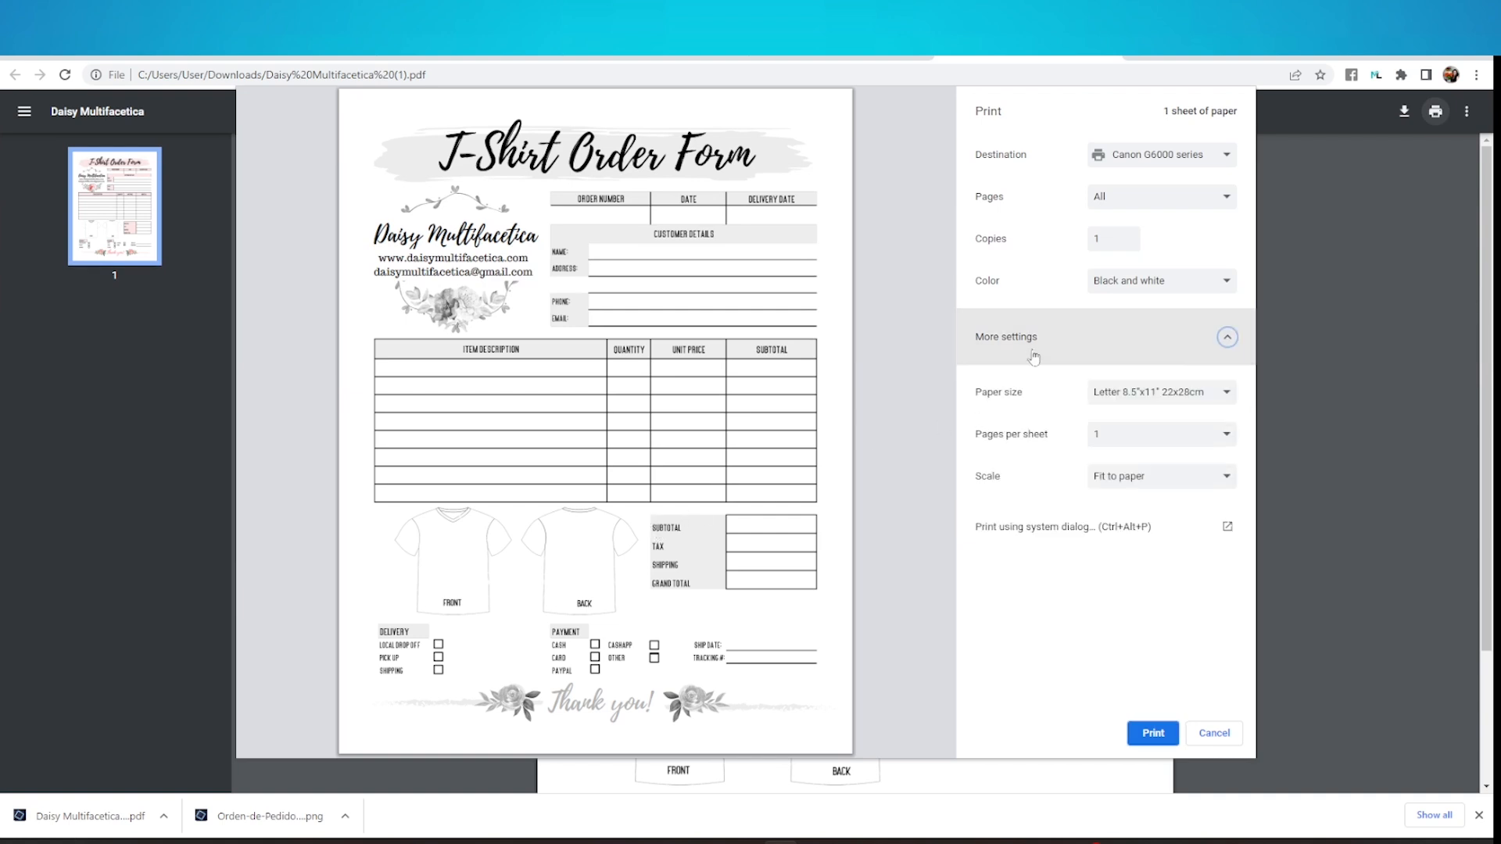
{"action": "left_click", "coordinate": [1034, 531]}
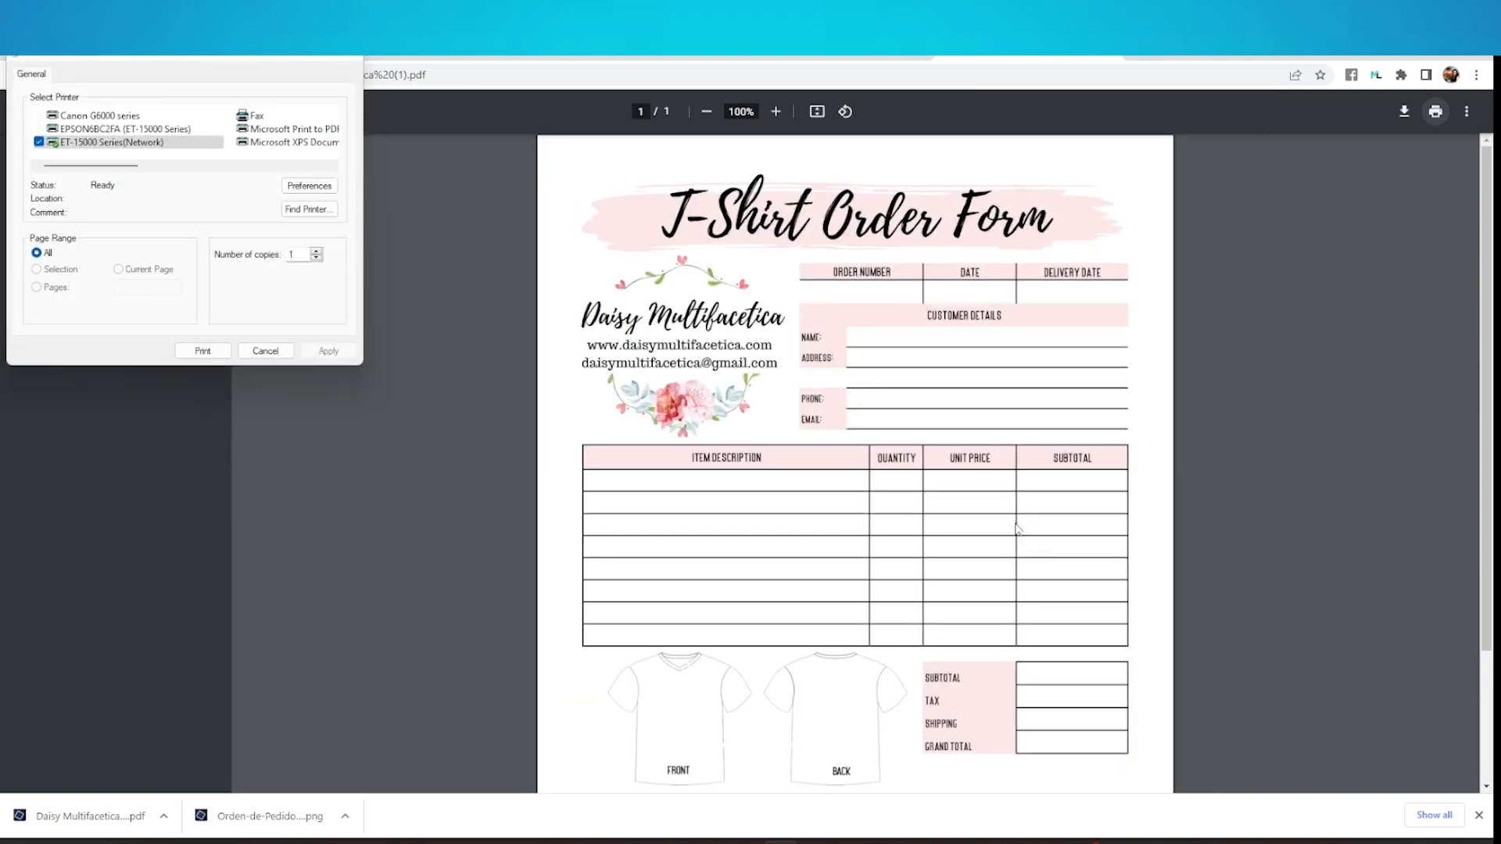
Print the form on the Canon G6000 series printer using the Business Document preset with High print quality
{"action": "left_click", "coordinate": [137, 117]}
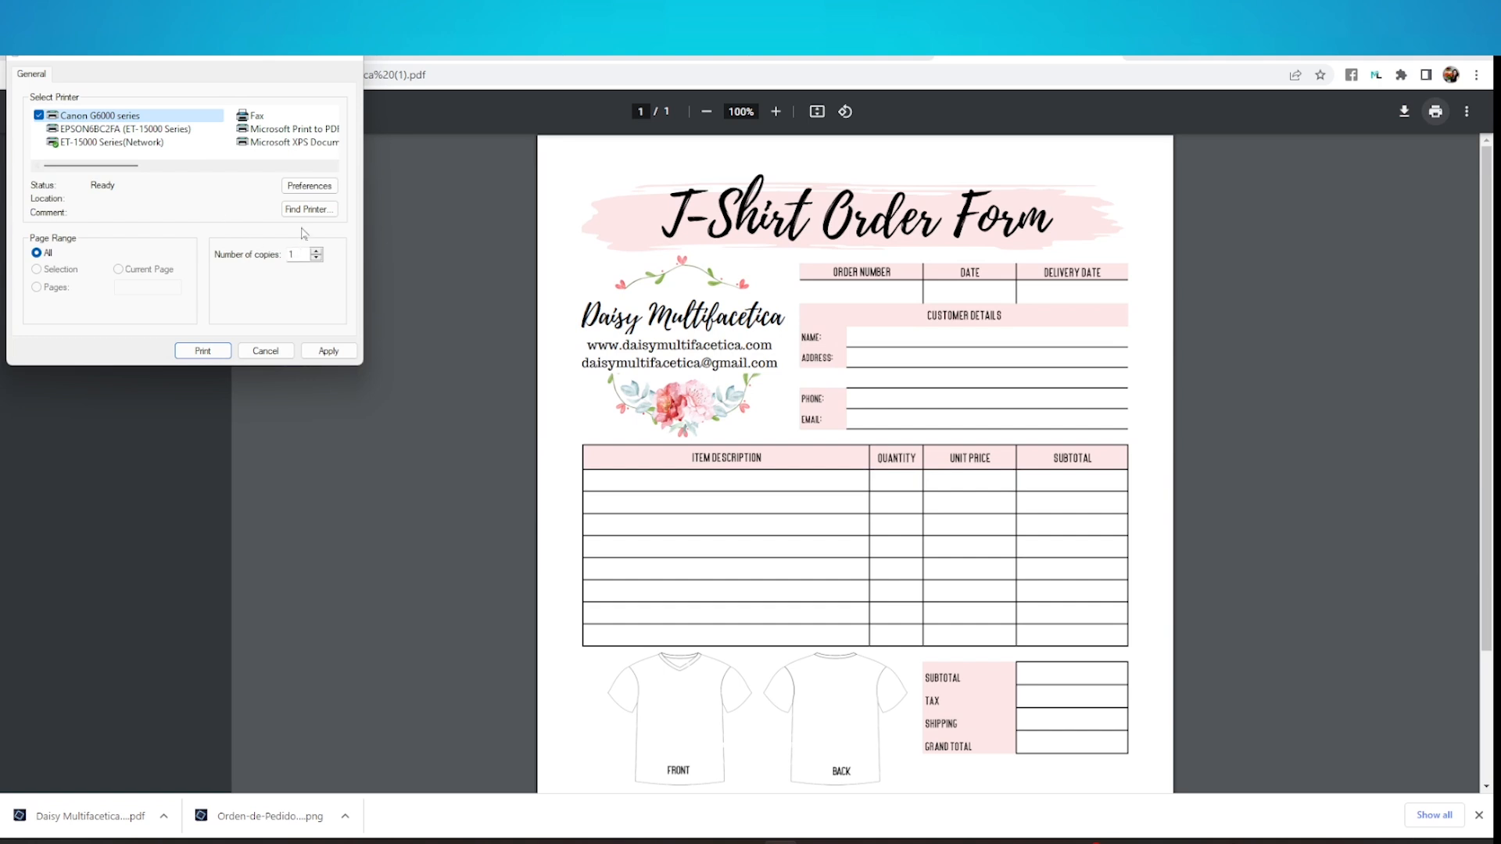
{"action": "left_click", "coordinate": [316, 187]}
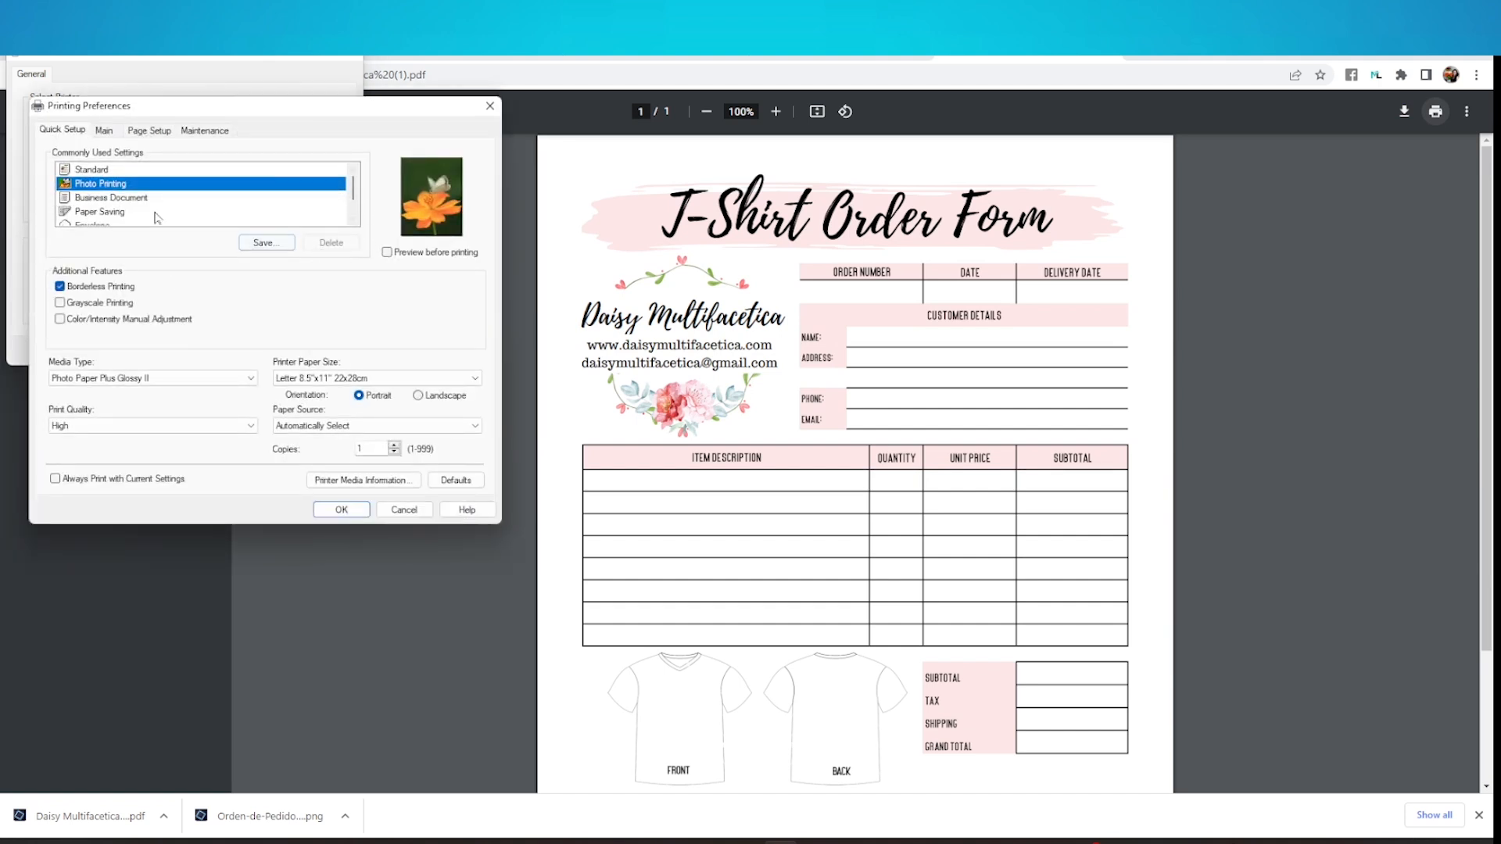
{"action": "left_click", "coordinate": [124, 199]}
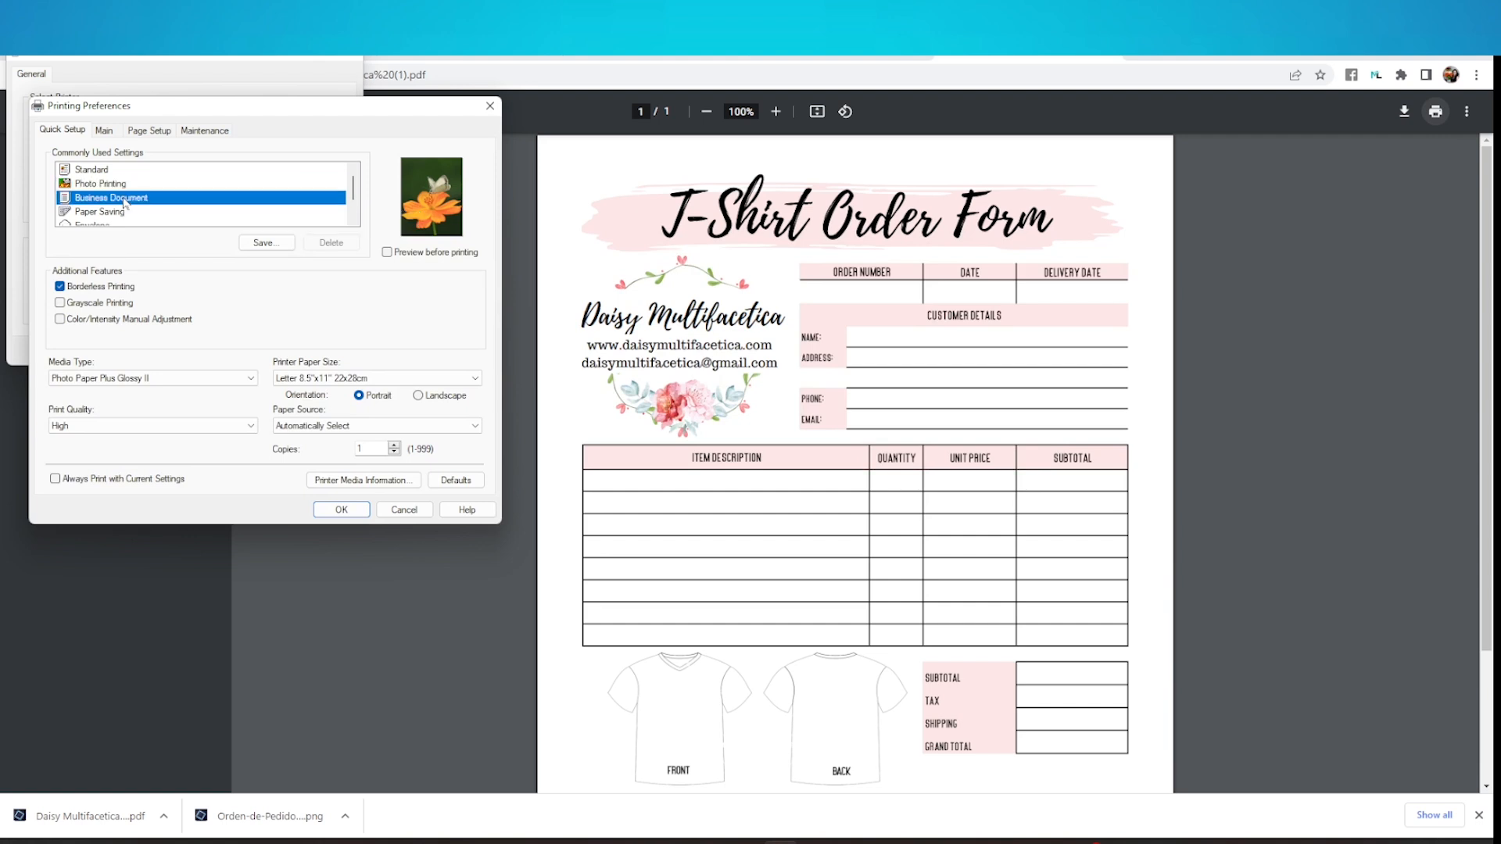
{"action": "left_click", "coordinate": [150, 429]}
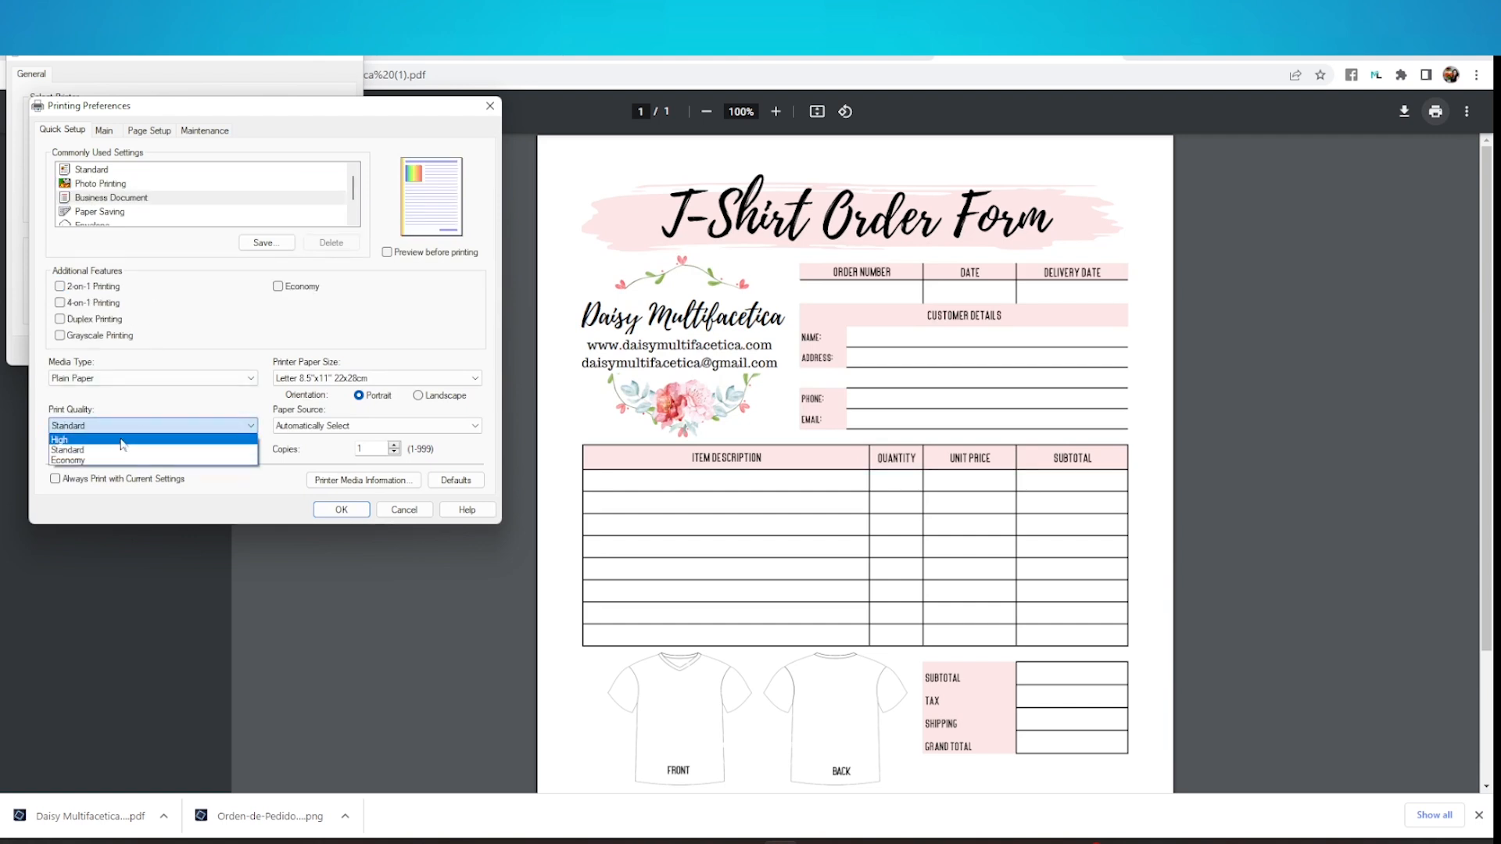
{"action": "left_click", "coordinate": [123, 440]}
{"action": "left_click", "coordinate": [336, 510]}
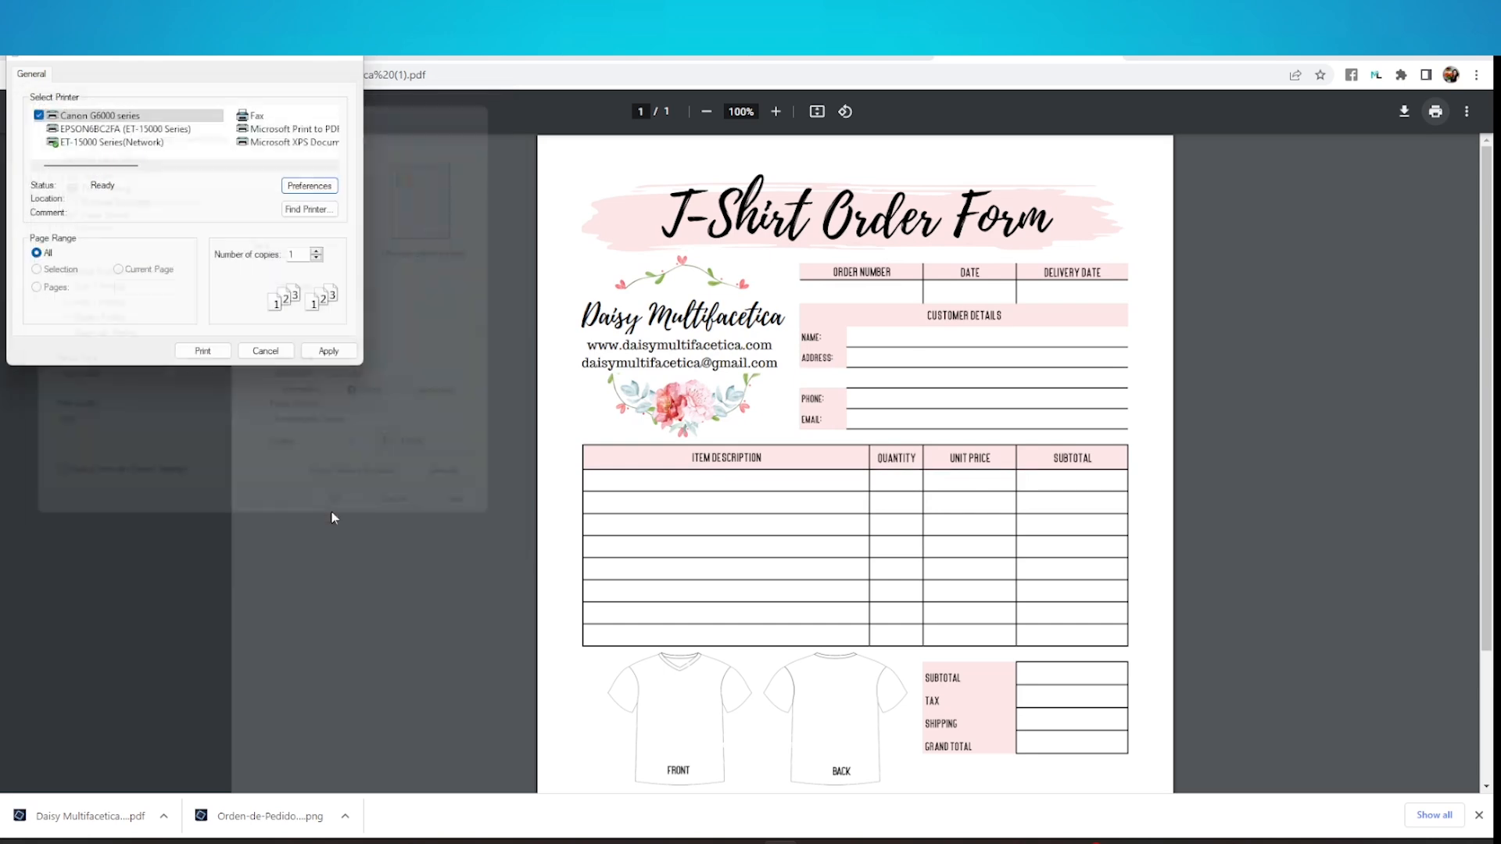
{"action": "left_click", "coordinate": [207, 356]}
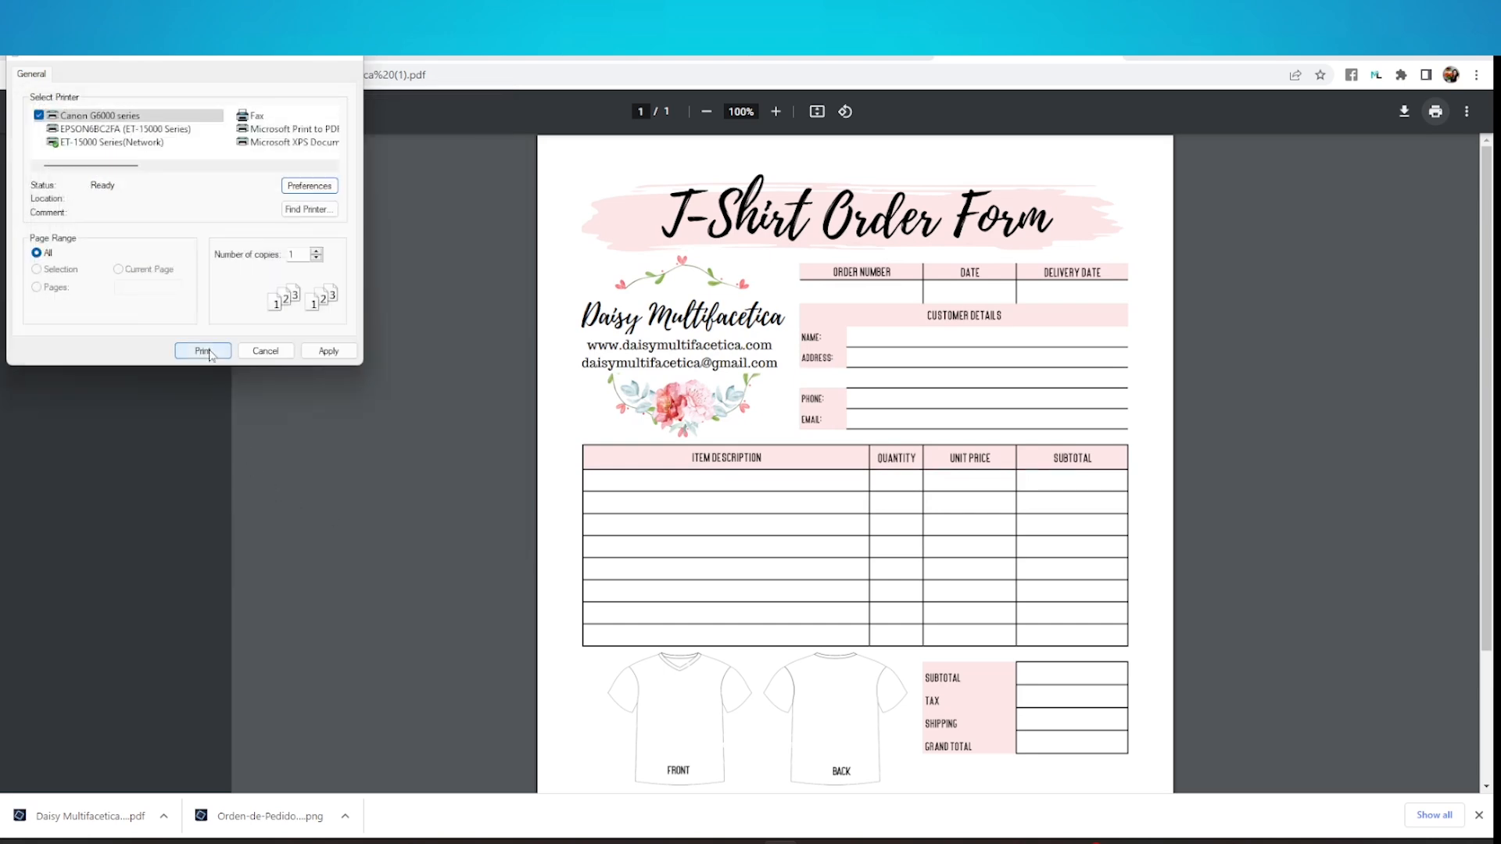